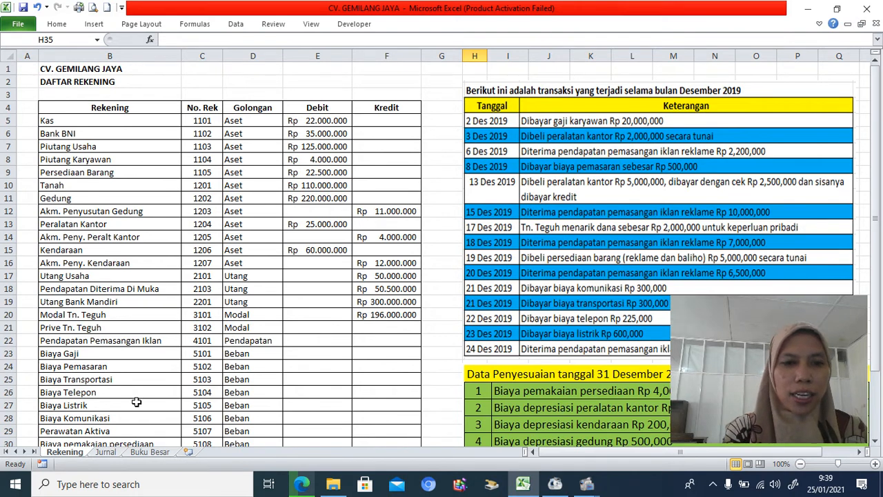
# Step: Review the Rekening, Jurnal and Buku Besar sheets, examining the account names, debit and credit columns and first journal entry
pyautogui.click(111, 452)
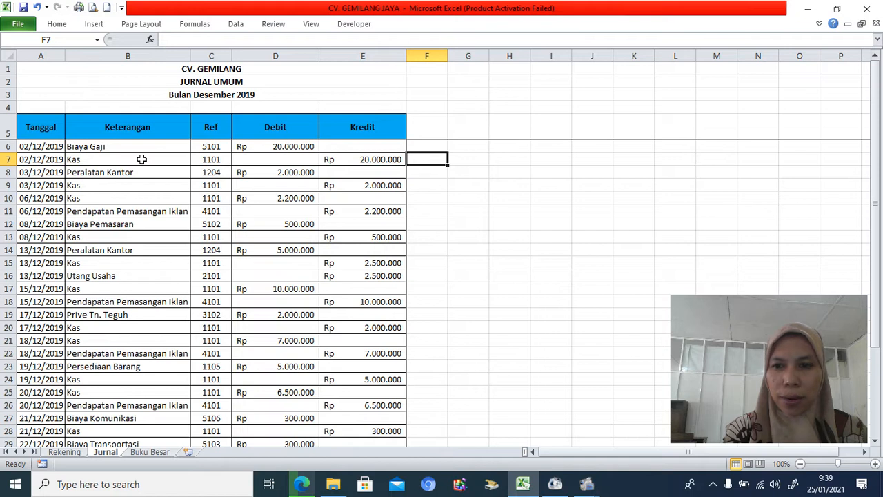
pyautogui.click(151, 452)
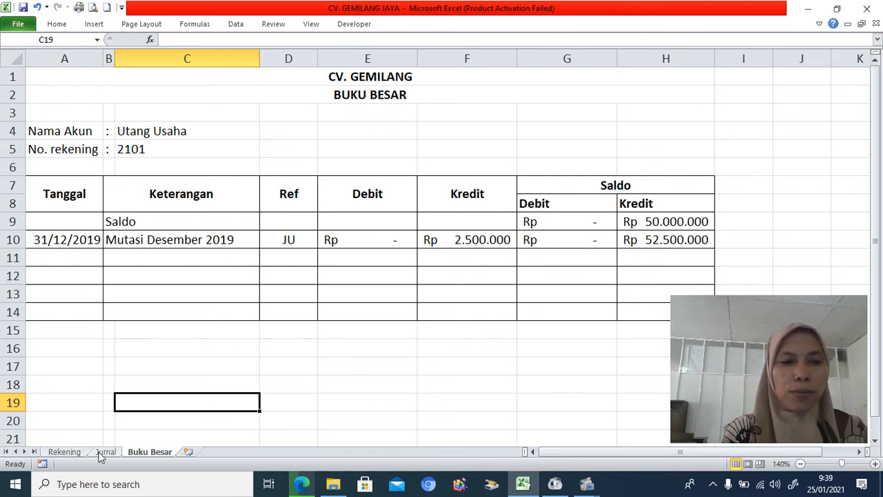
pyautogui.click(76, 452)
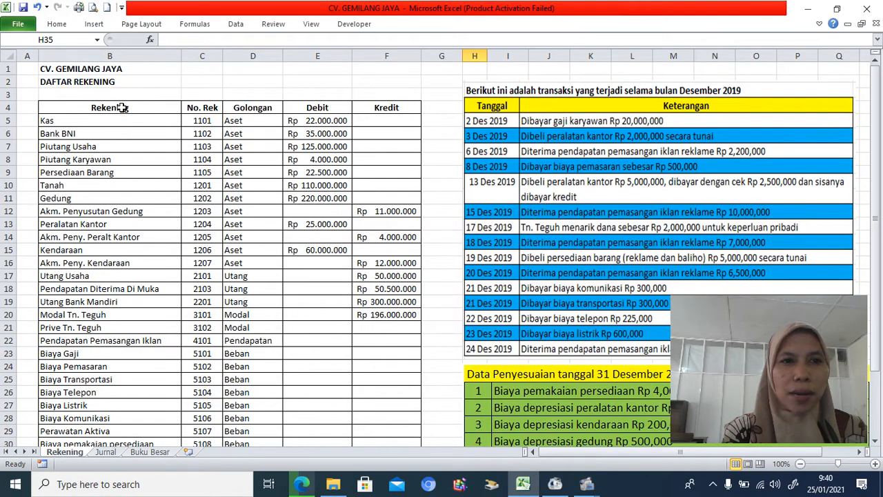
pyautogui.moveTo(122, 108); pyautogui.dragTo(133, 349)
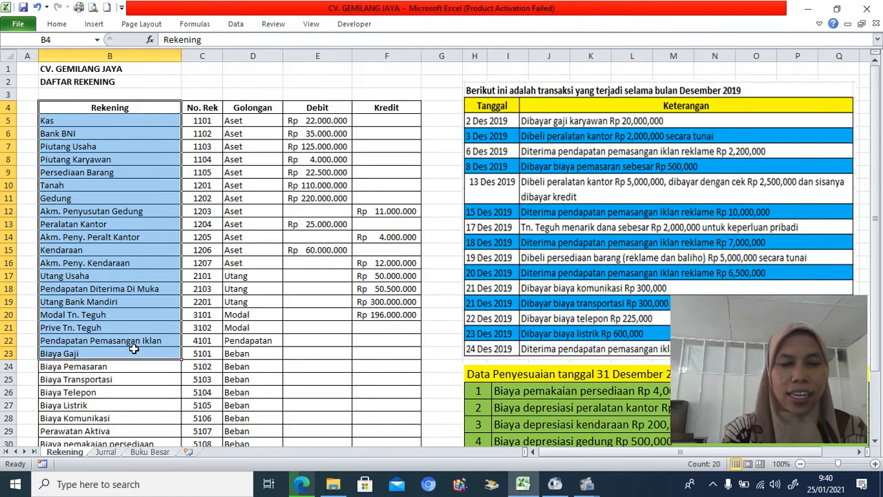
pyautogui.click(331, 52)
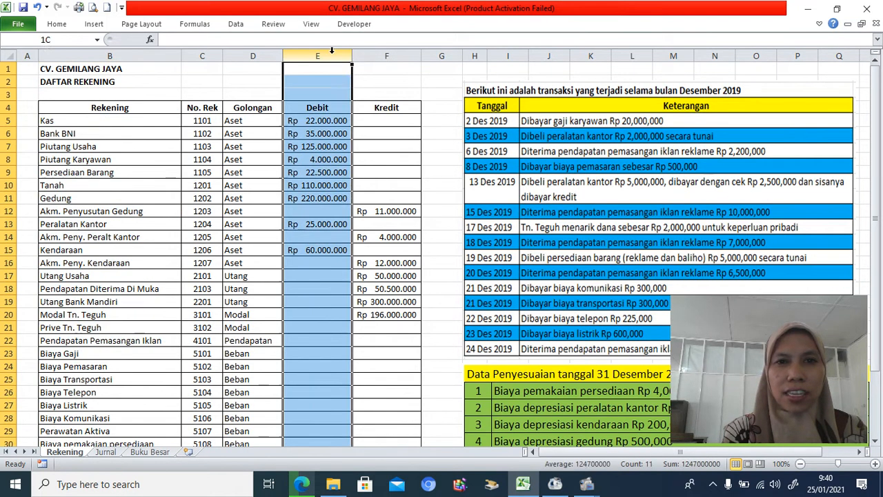
pyautogui.moveTo(332, 52); pyautogui.dragTo(377, 53)
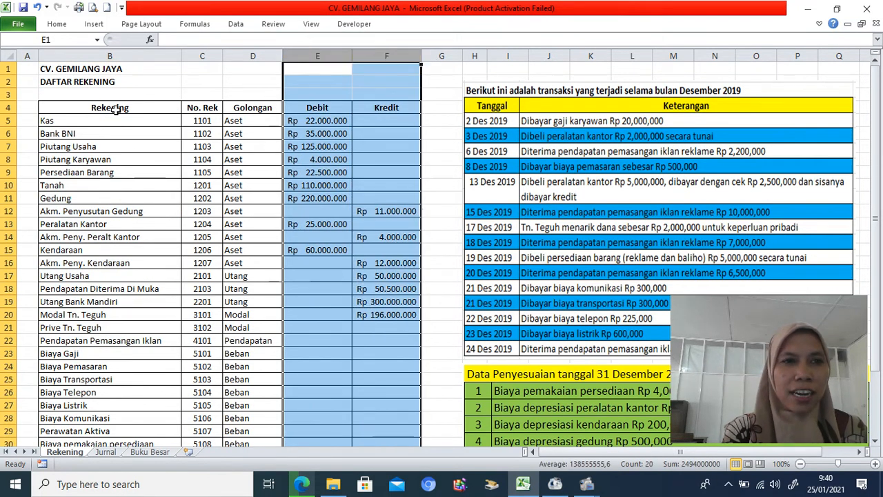
pyautogui.moveTo(110, 121); pyautogui.dragTo(110, 217)
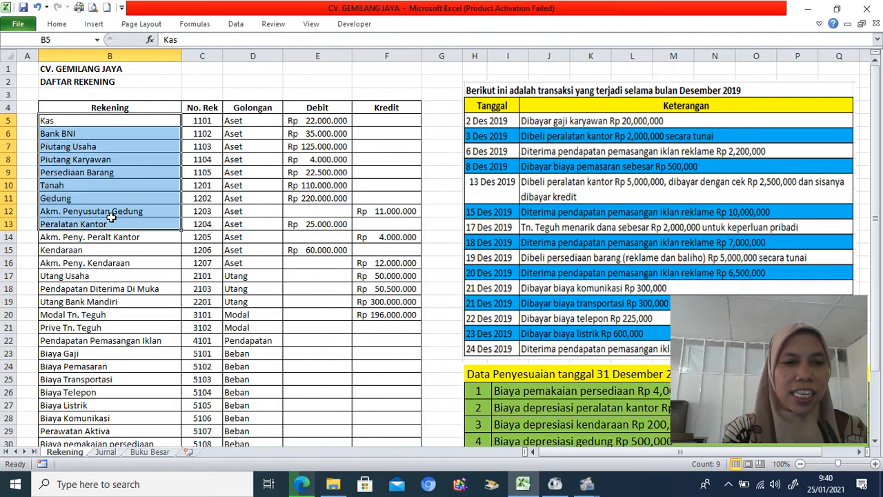
pyautogui.click(105, 452)
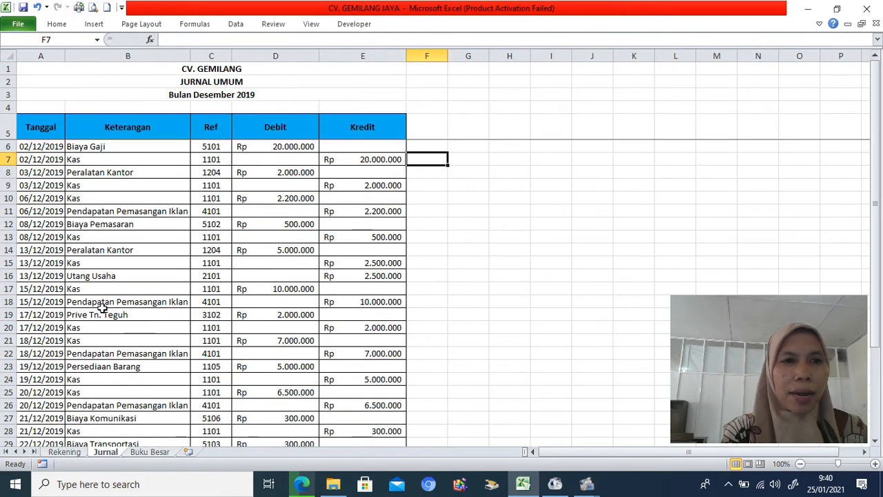
pyautogui.click(130, 148)
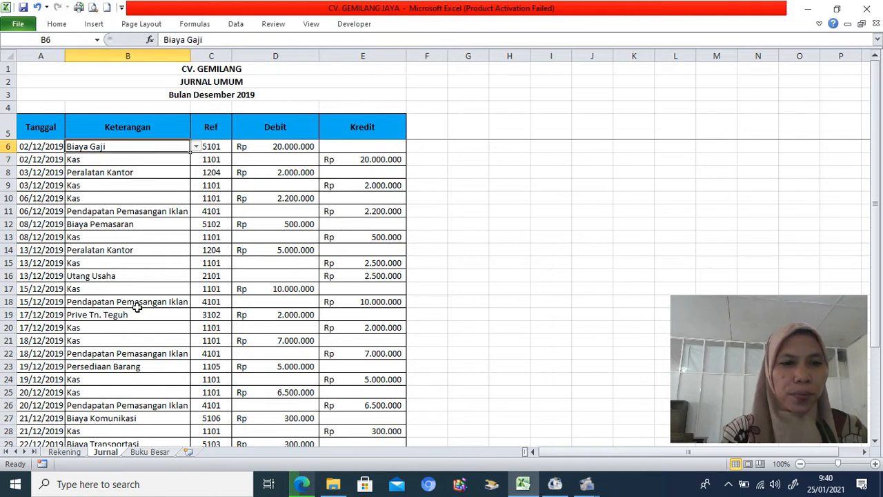
# Step: Examine the Saldo row in Buku Besar and its source accounts on the Rekening sheet
pyautogui.click(150, 453)
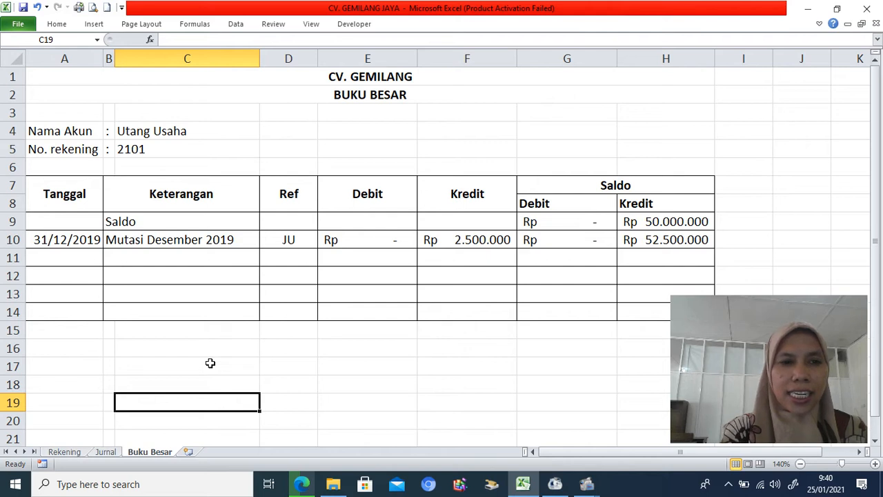
pyautogui.click(12, 221)
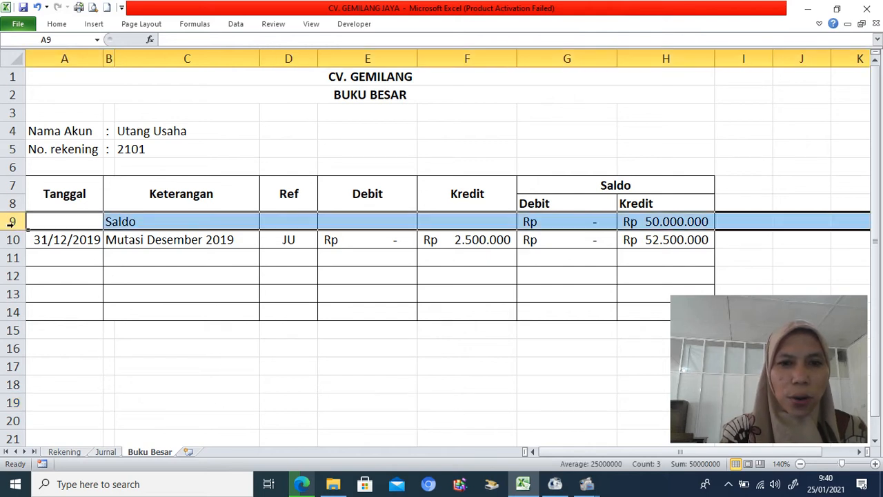
pyautogui.click(64, 452)
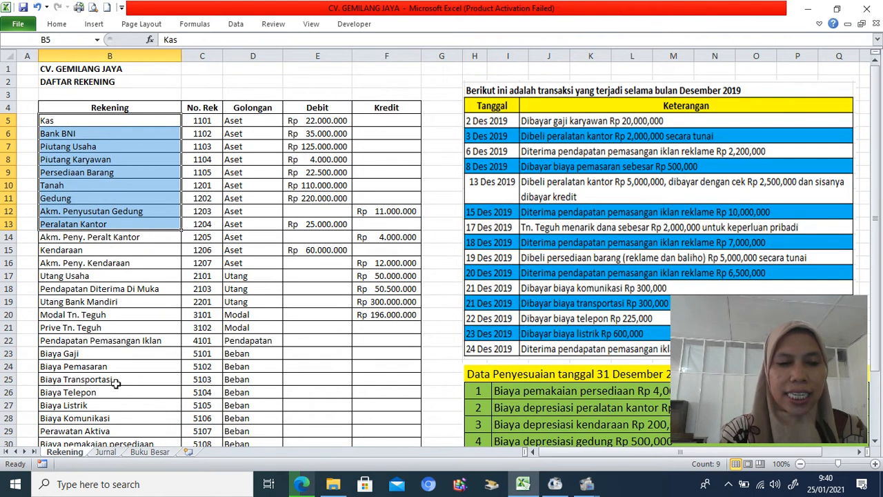
pyautogui.click(145, 452)
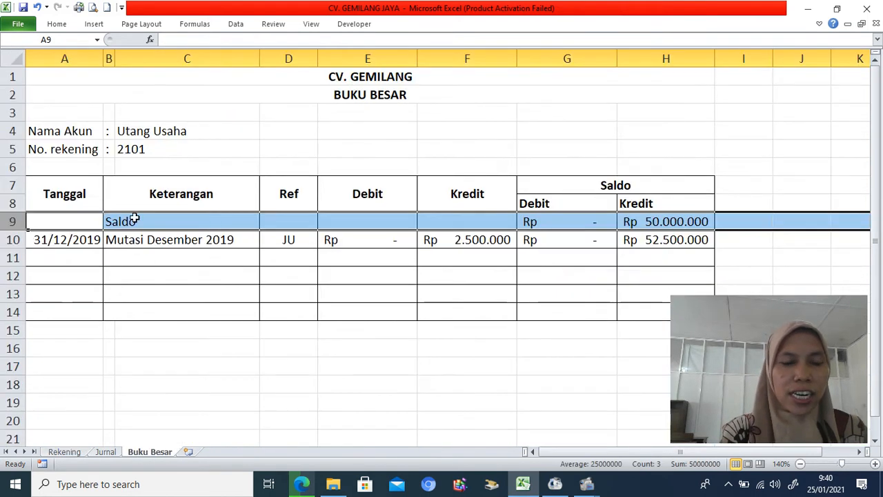
# Step: Examine the Mutasi Desember 2019 row in Buku Besar alongside the Saldo row and the entries on the Jurnal sheet
pyautogui.click(13, 239)
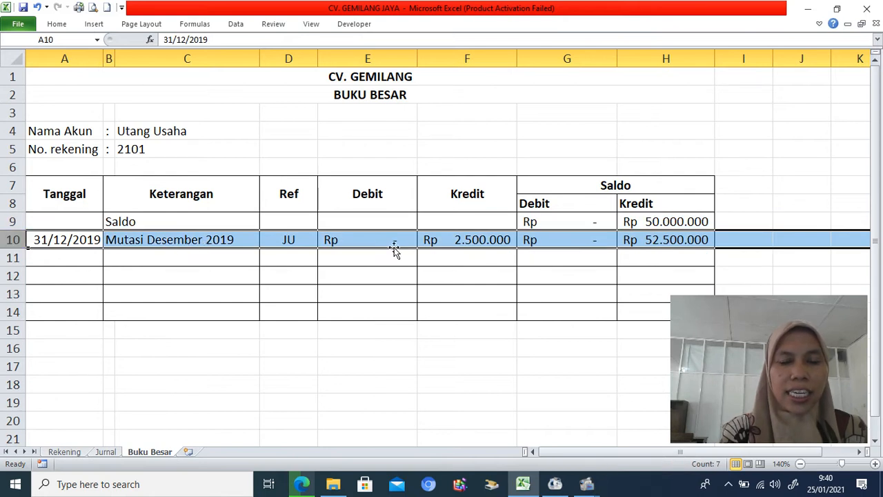
pyautogui.click(105, 452)
pyautogui.click(151, 452)
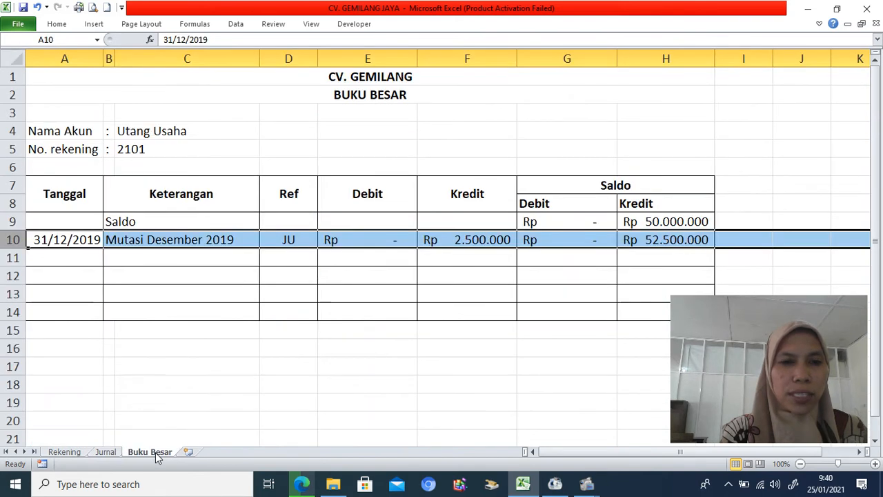
pyautogui.click(13, 221)
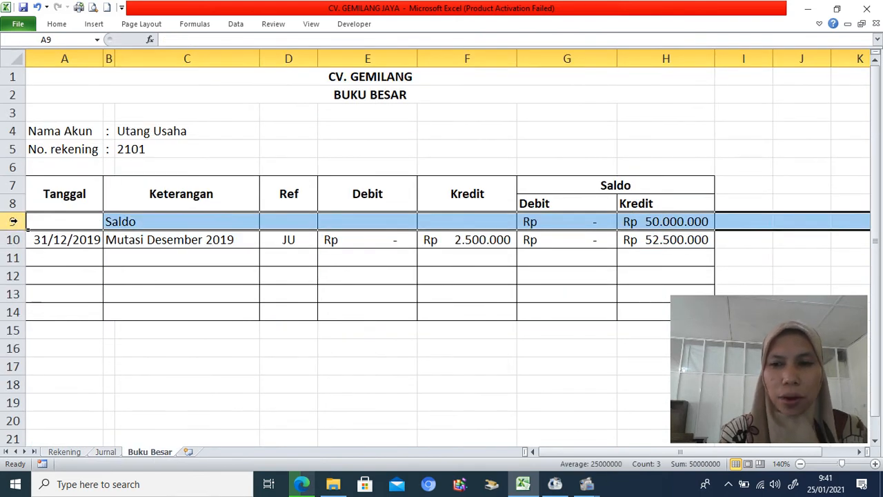
pyautogui.click(13, 239)
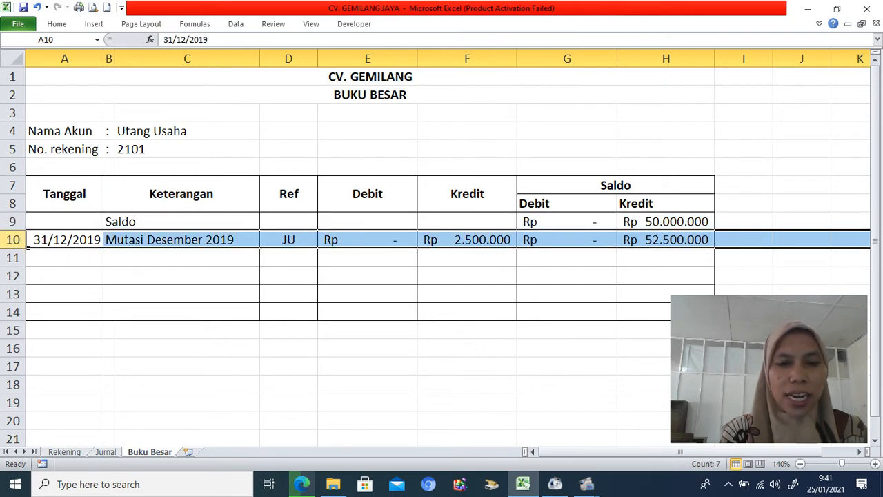
pyautogui.click(106, 452)
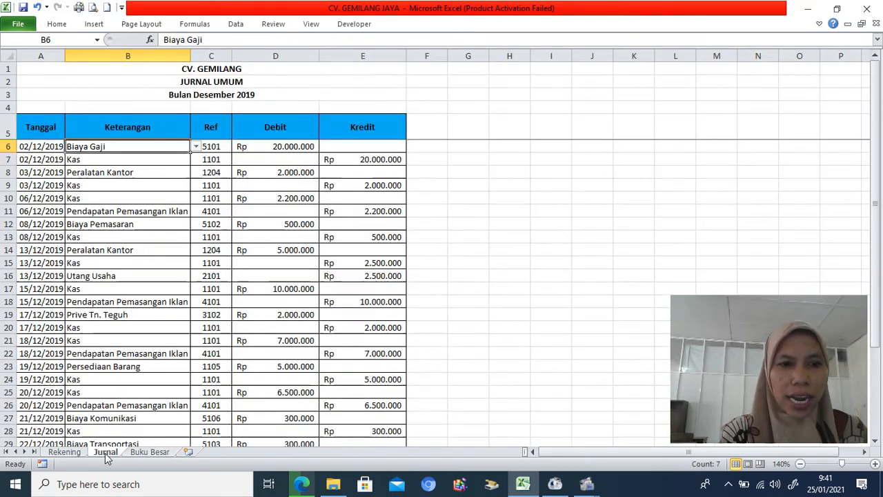
pyautogui.click(150, 452)
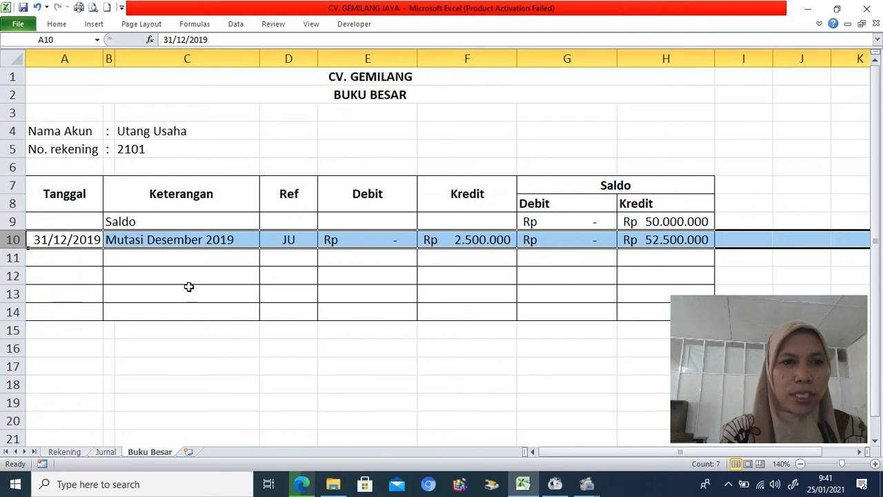
# Step: Set the account name in Buku Besar to Kas
pyautogui.click(181, 137)
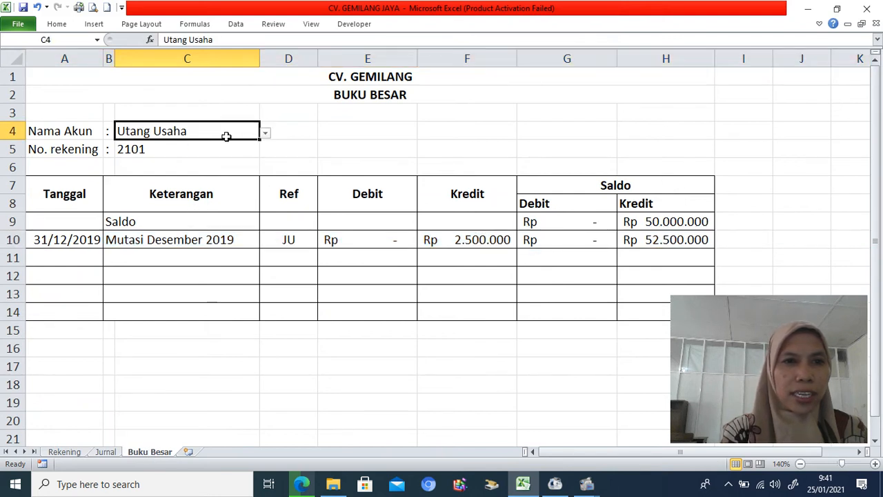
pyautogui.click(265, 132)
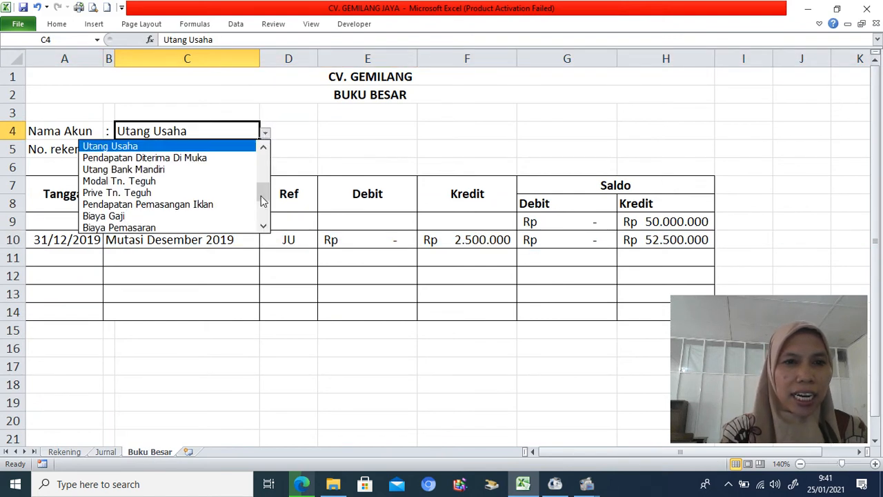
pyautogui.moveTo(263, 200); pyautogui.dragTo(262, 150)
pyautogui.click(229, 146)
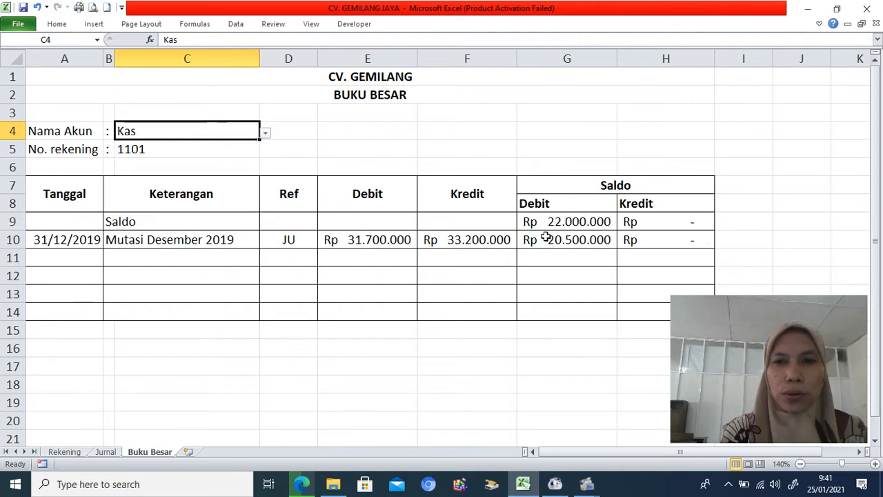
# Step: Check the opening debit balance of Kas on the Rekening sheet and inspect the debit Saldo formula in Buku Besar cell G10
pyautogui.click(64, 452)
pyautogui.click(304, 125)
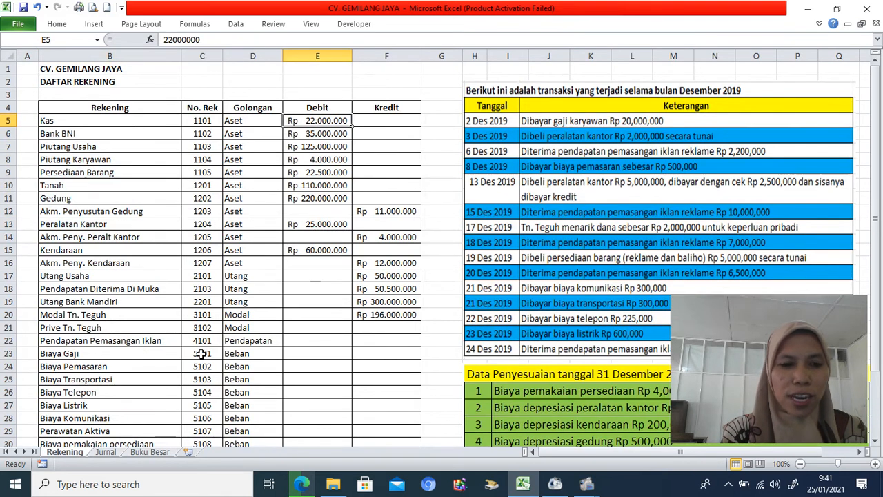
pyautogui.click(150, 452)
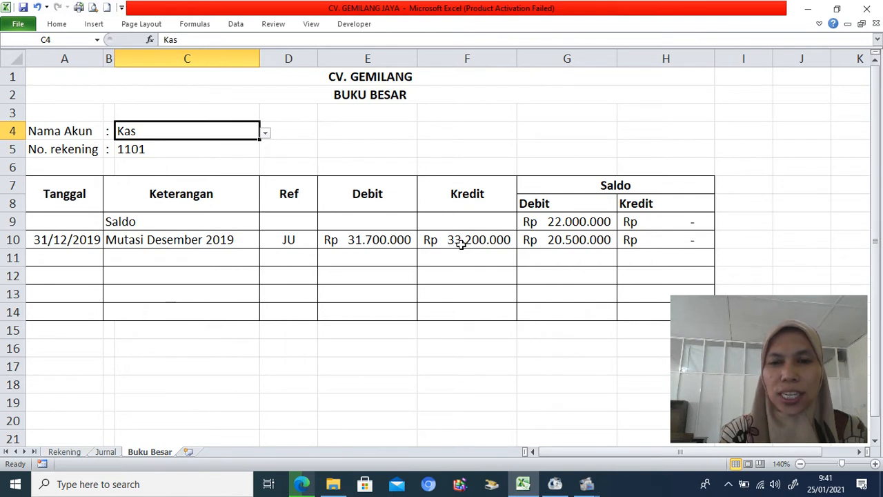
pyautogui.click(554, 245)
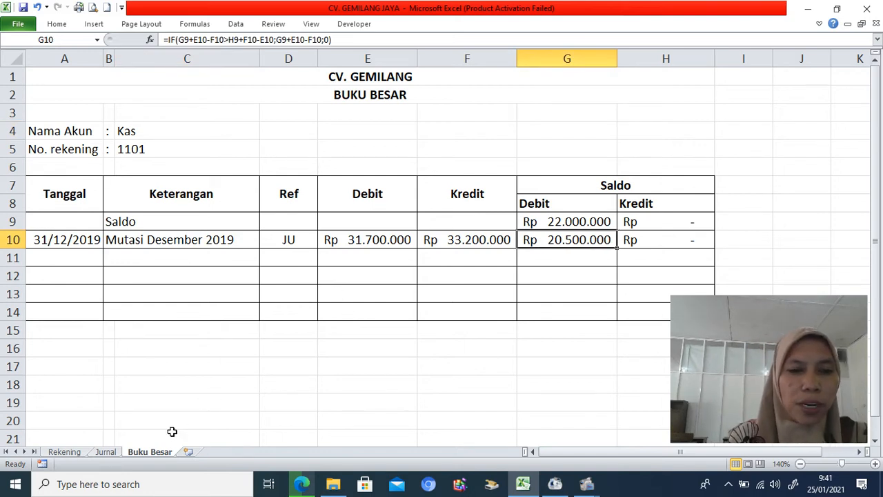
# Step: Inspect the account name cell's list of accounts and its data validation source in Buku Besar
pyautogui.click(159, 133)
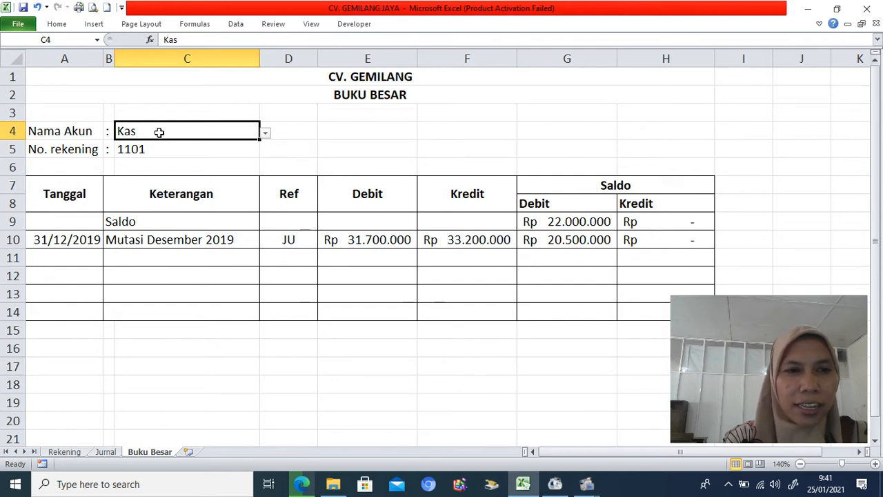
pyautogui.click(265, 135)
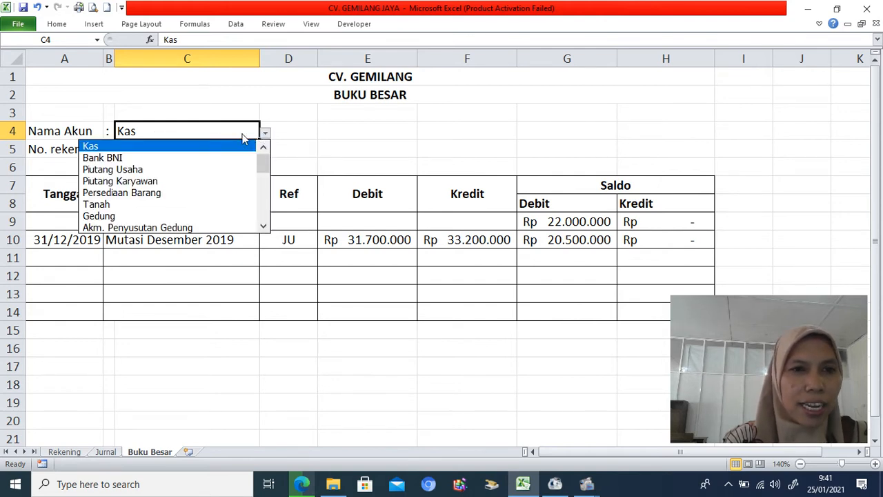
pyautogui.click(233, 132)
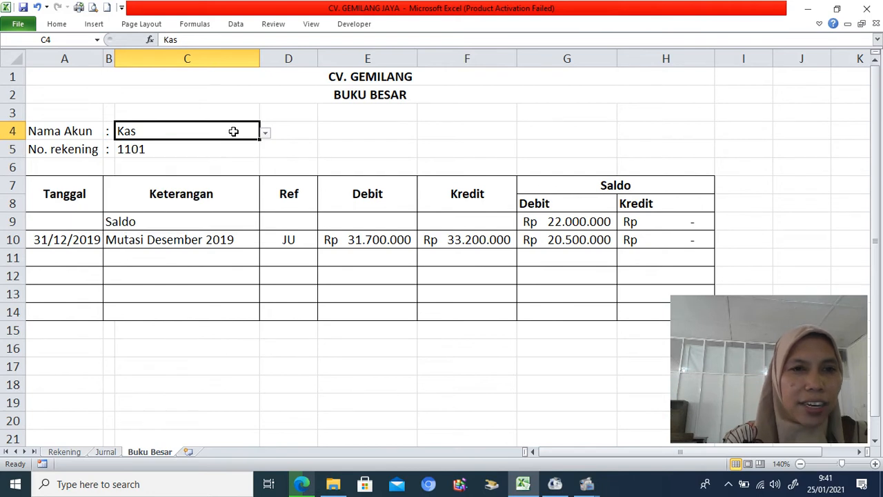
pyautogui.click(235, 24)
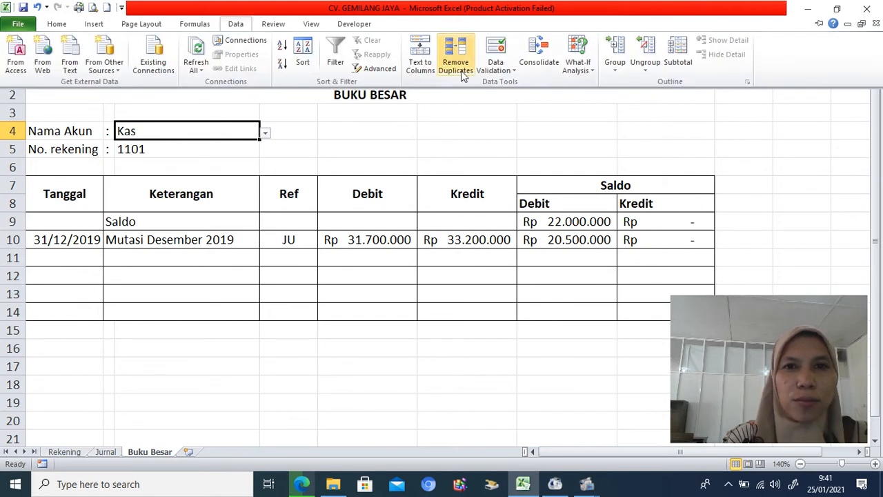
pyautogui.click(495, 68)
pyautogui.click(482, 83)
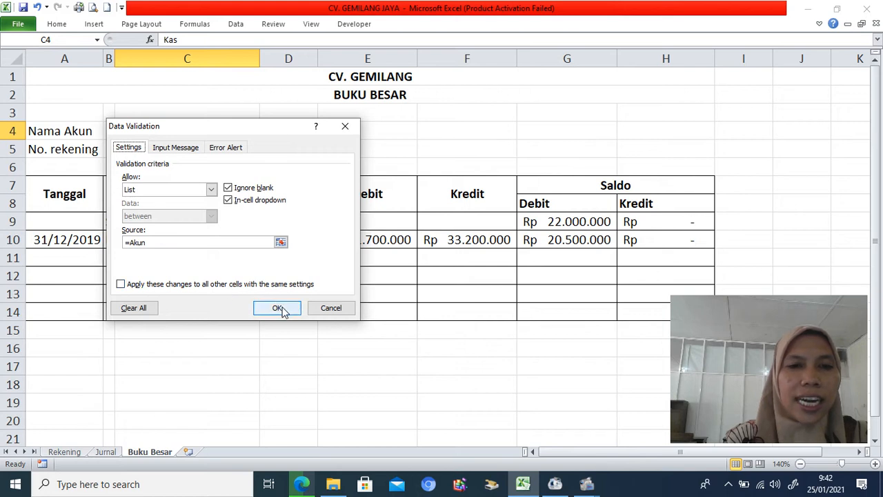
pyautogui.click(277, 308)
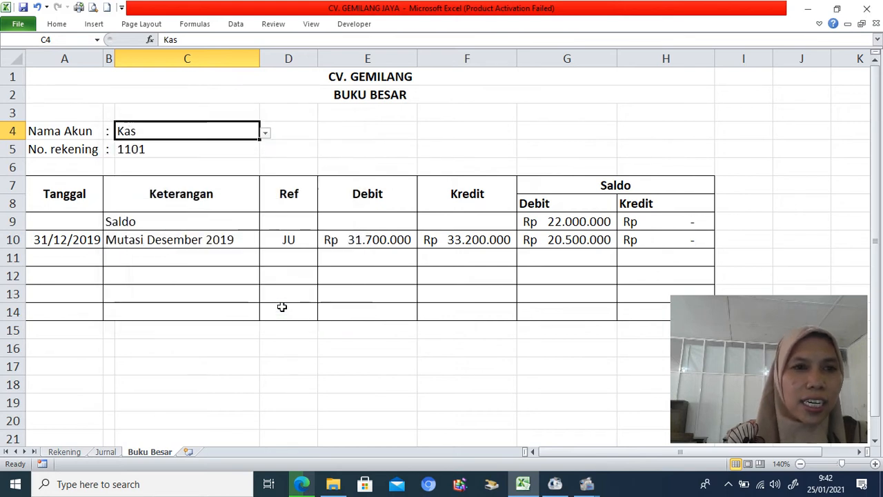
# Step: Set the account name in Buku Besar to Bank BNI and inspect the VLOOKUP formula for the account number
pyautogui.click(156, 149)
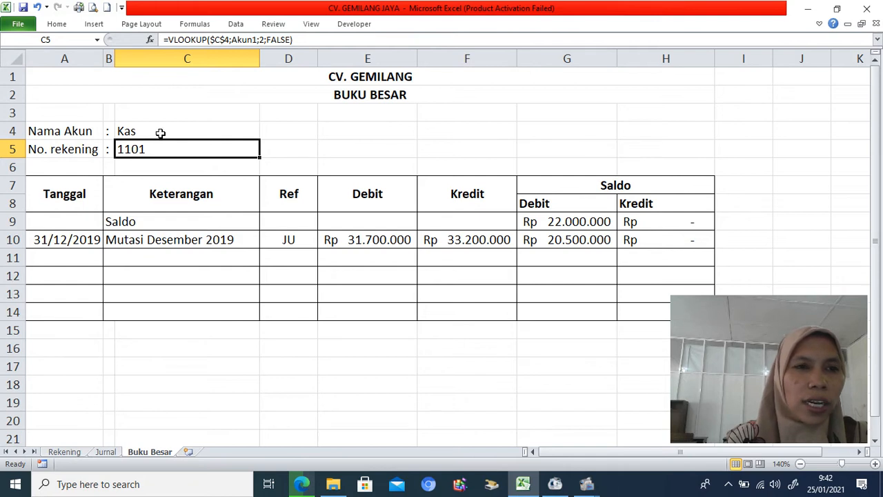
pyautogui.click(159, 133)
pyautogui.click(265, 135)
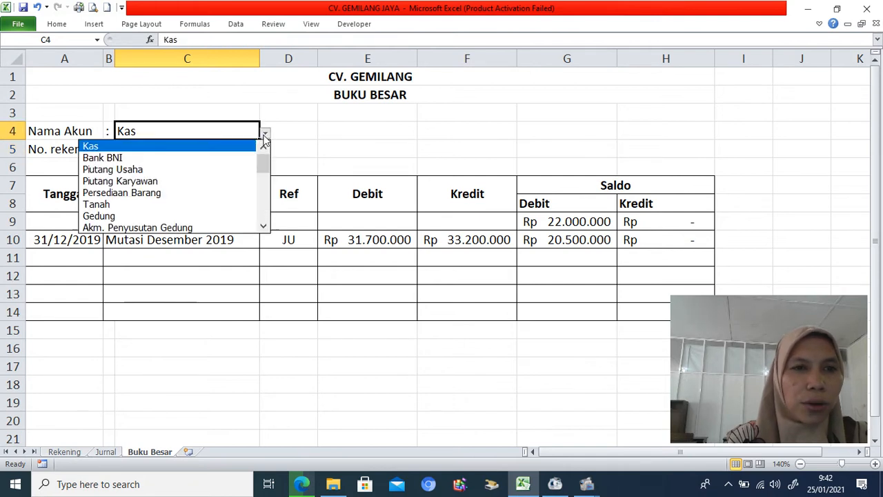
pyautogui.click(239, 158)
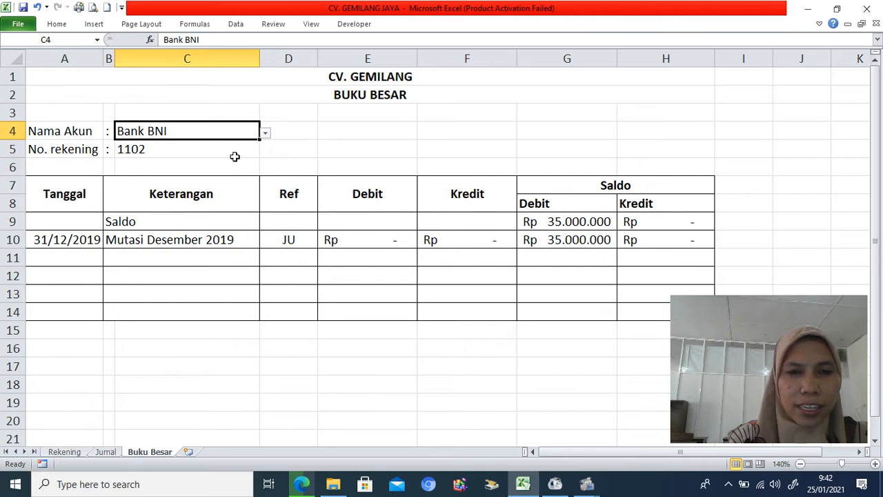
pyautogui.click(229, 152)
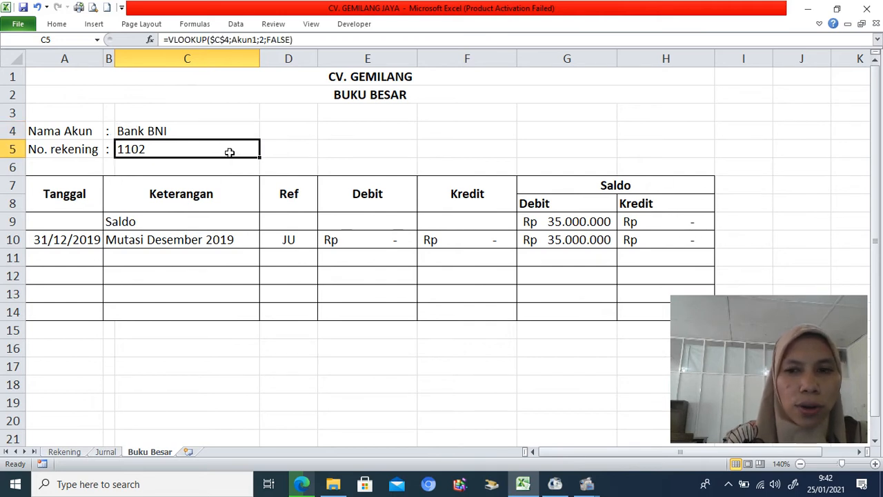
# Step: Inspect the opening Saldo formulas in G9:H9 of Buku Besar and the account table they look up on the Rekening sheet
pyautogui.click(526, 222)
pyautogui.moveTo(526, 221); pyautogui.dragTo(649, 223)
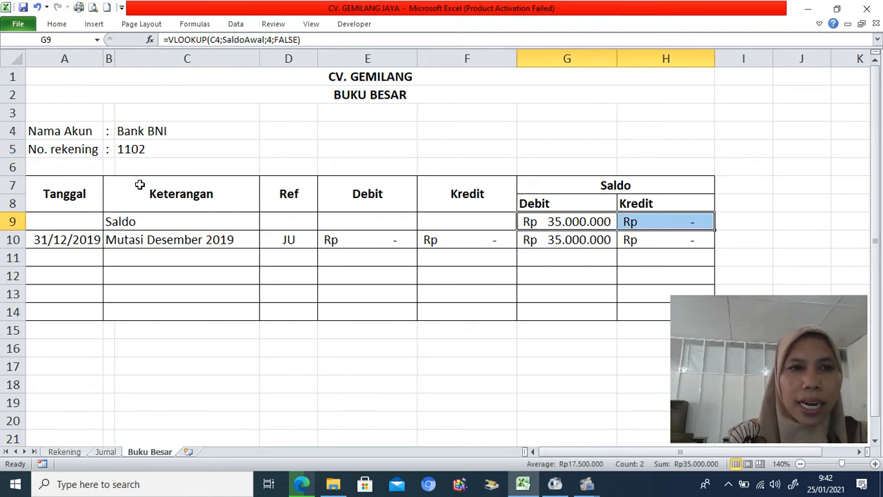
pyautogui.click(134, 131)
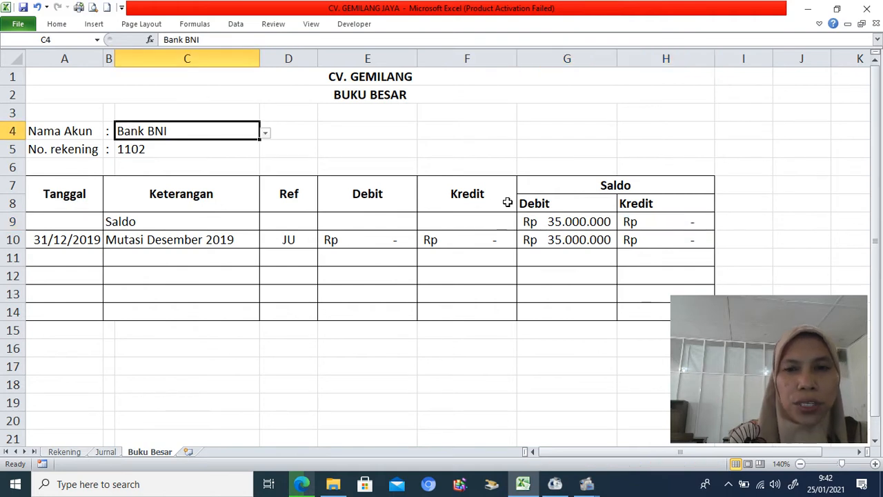
pyautogui.click(64, 451)
pyautogui.moveTo(93, 111); pyautogui.dragTo(387, 405)
pyautogui.click(150, 452)
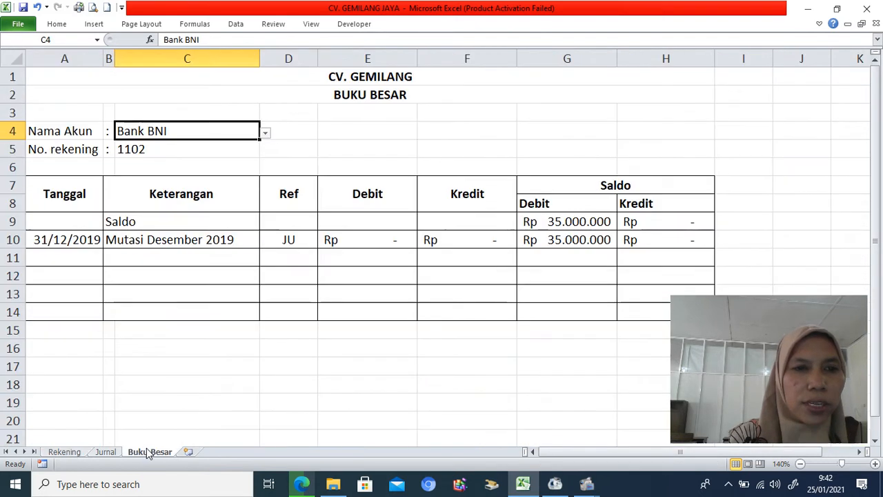
# Step: Inspect the December mutation row in Buku Besar, its debit SUMIF formula in E10 and the source Debit column on the Jurnal sheet
pyautogui.click(12, 239)
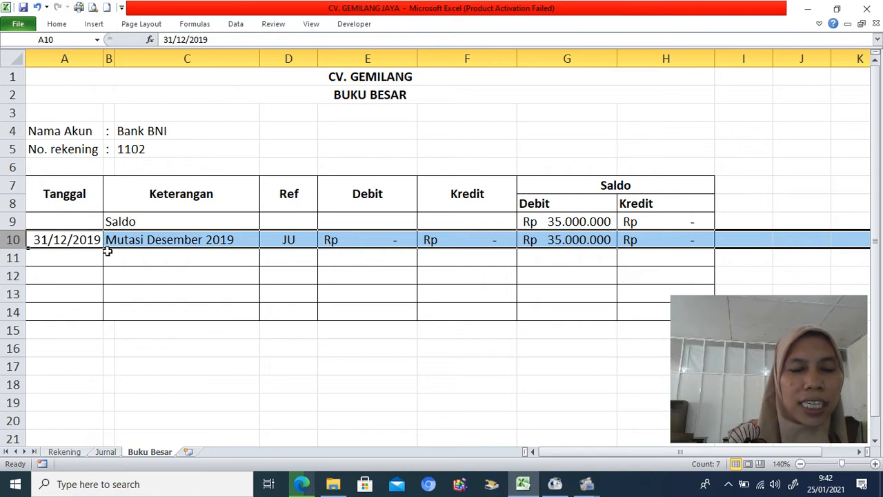
pyautogui.click(108, 454)
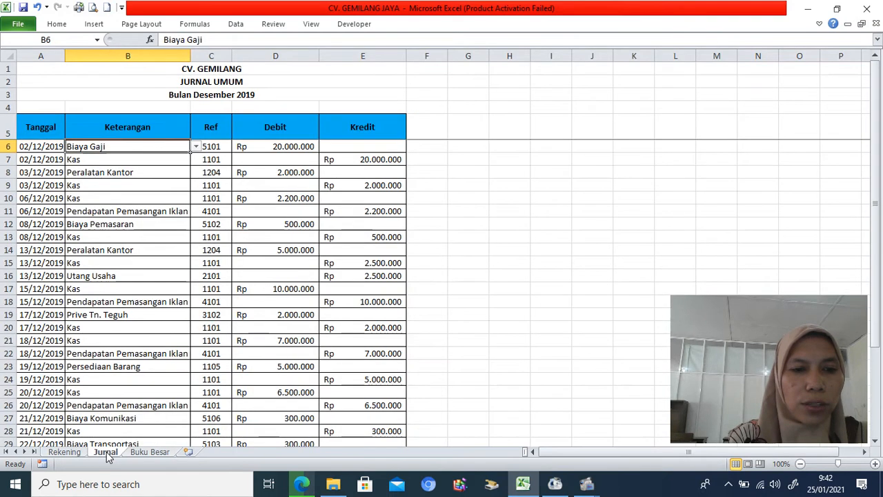
pyautogui.click(154, 454)
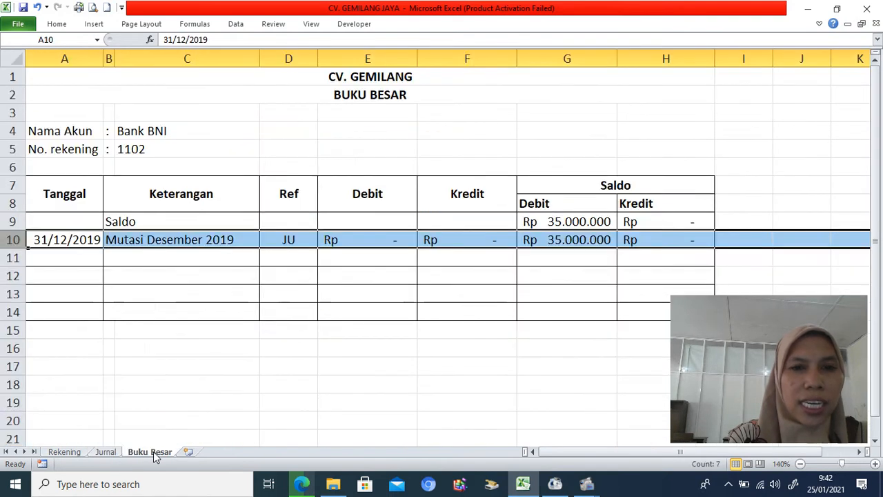
pyautogui.click(338, 240)
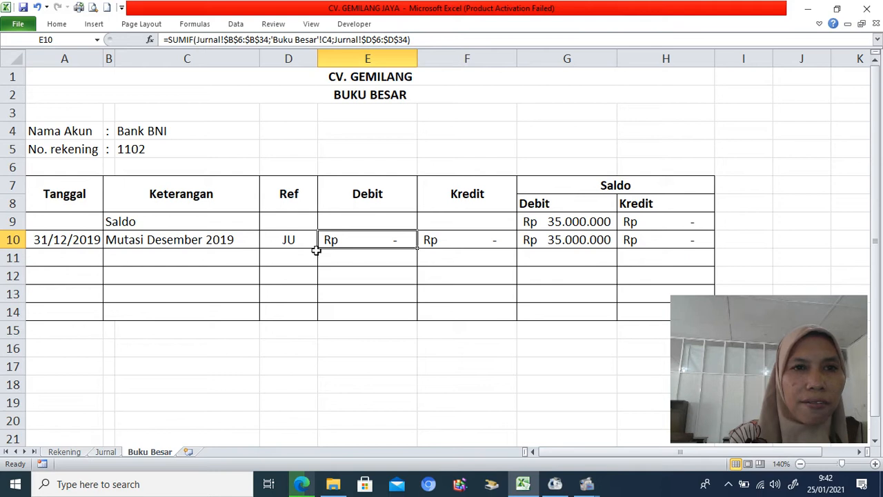
pyautogui.click(107, 451)
pyautogui.moveTo(269, 147); pyautogui.dragTo(268, 262)
pyautogui.click(150, 452)
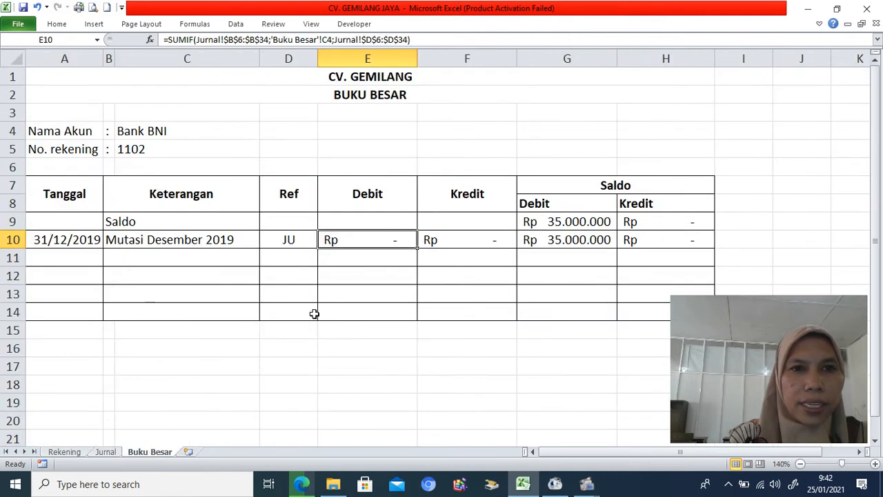
pyautogui.click(345, 343)
pyautogui.write('=sumif(')
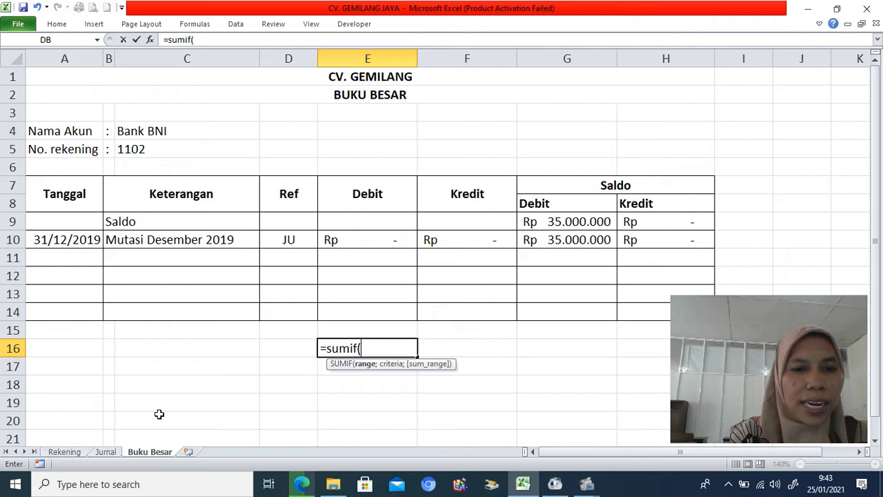
pyautogui.click(107, 452)
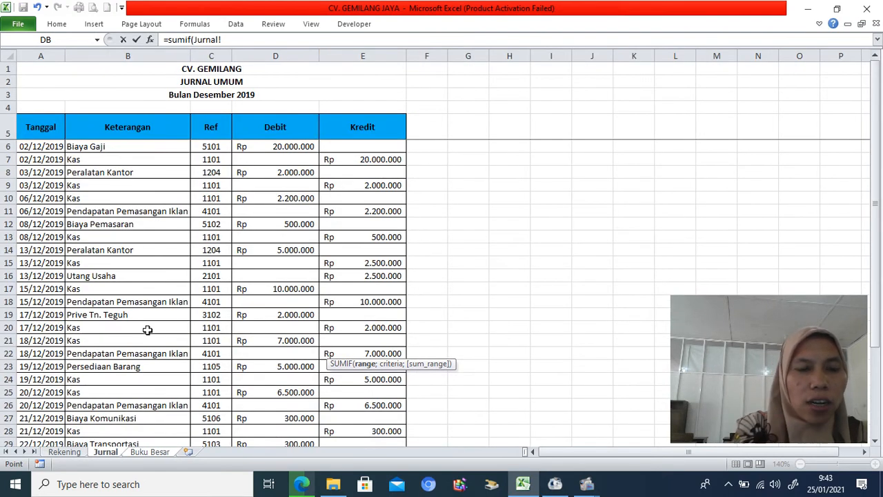
pyautogui.click(166, 453)
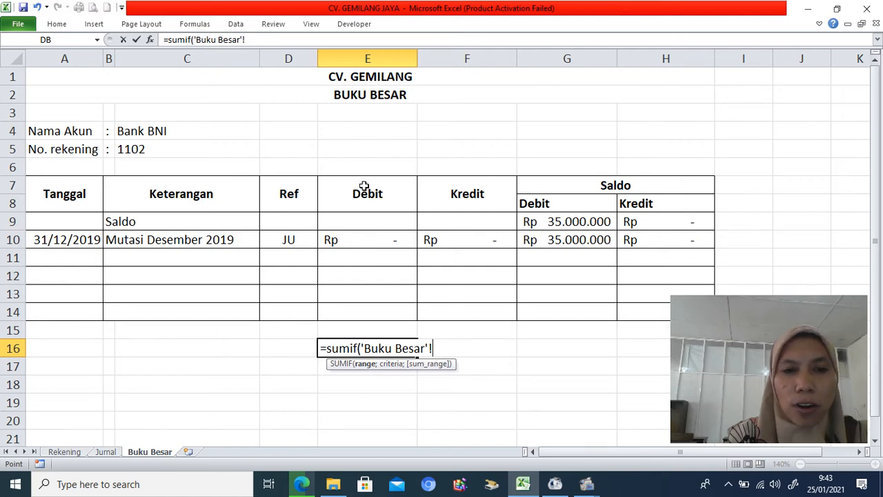
pyautogui.click(113, 452)
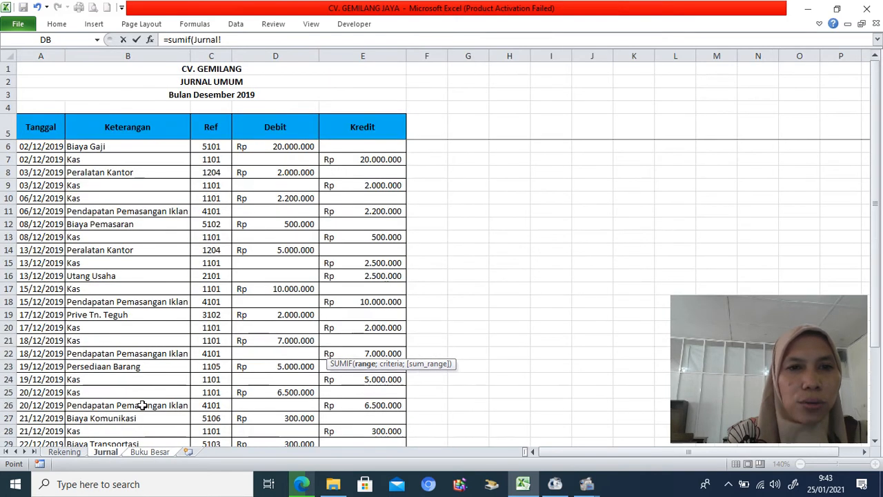
pyautogui.click(160, 453)
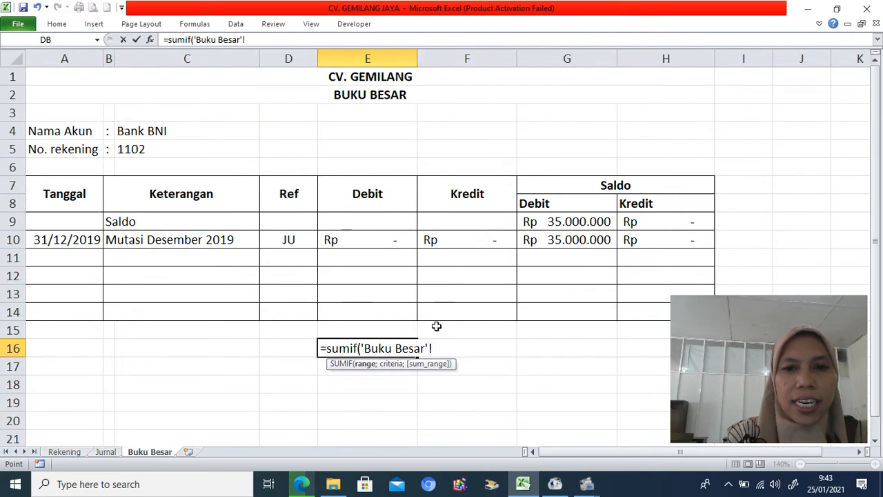
pyautogui.press('Escape')
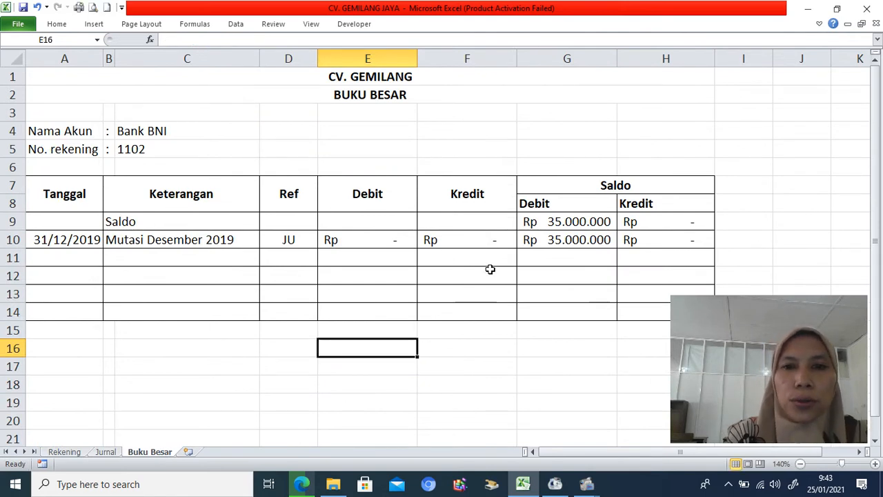
# Step: Examine the Kredit SUMIF formula in F10 and the ending Saldo IF formulas in G10 and H10, along with the cells they reference
pyautogui.click(487, 240)
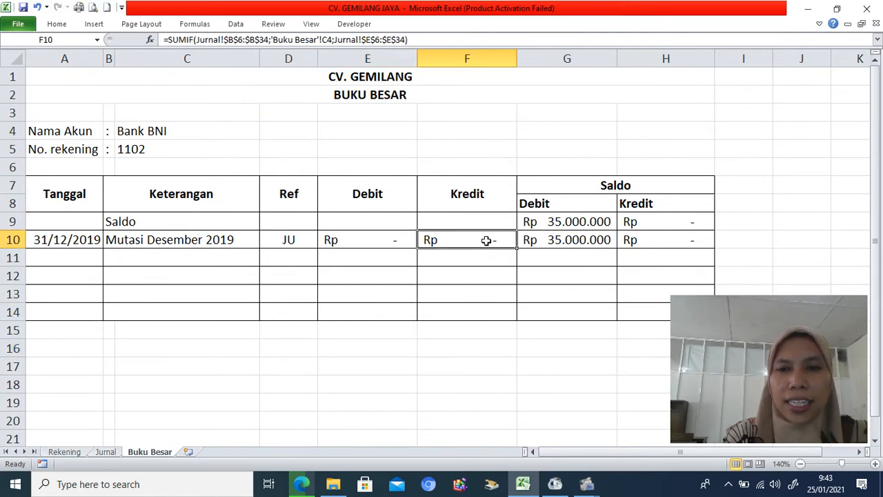
pyautogui.click(578, 241)
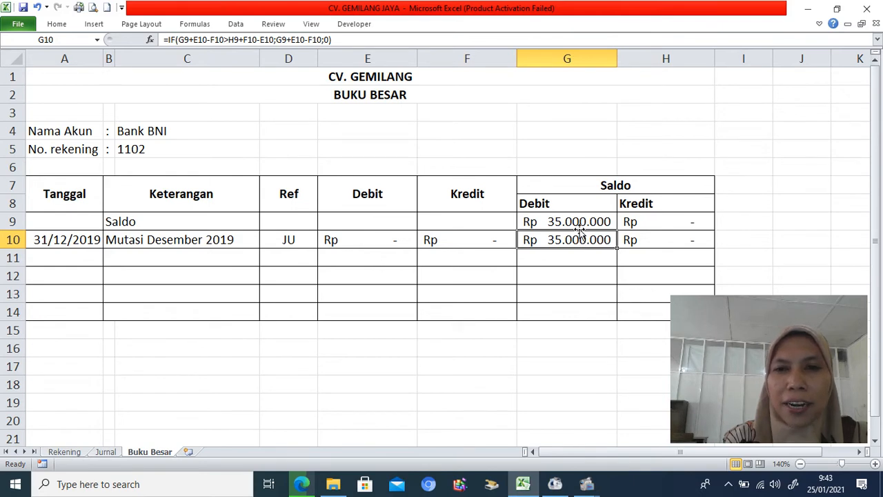
pyautogui.click(578, 222)
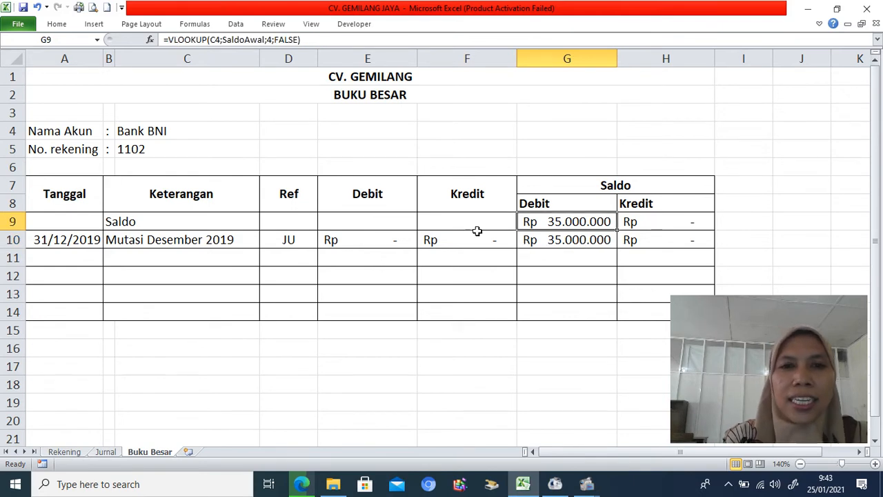
pyautogui.click(378, 240)
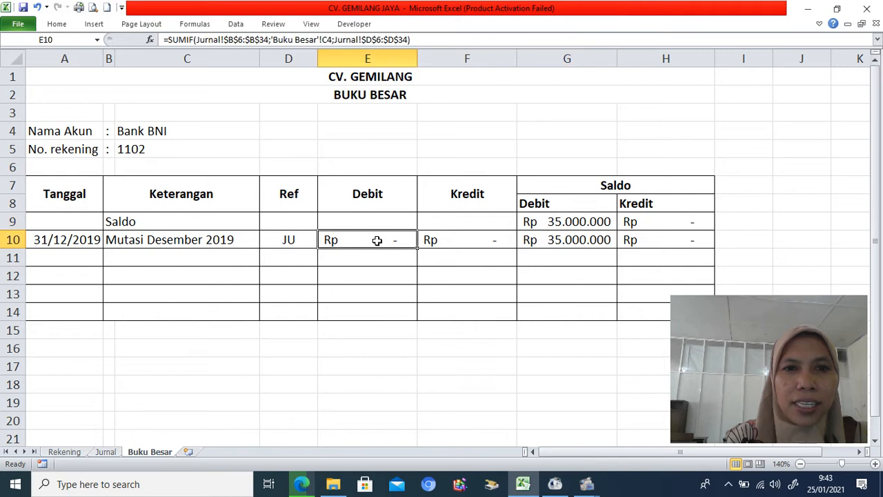
pyautogui.click(448, 239)
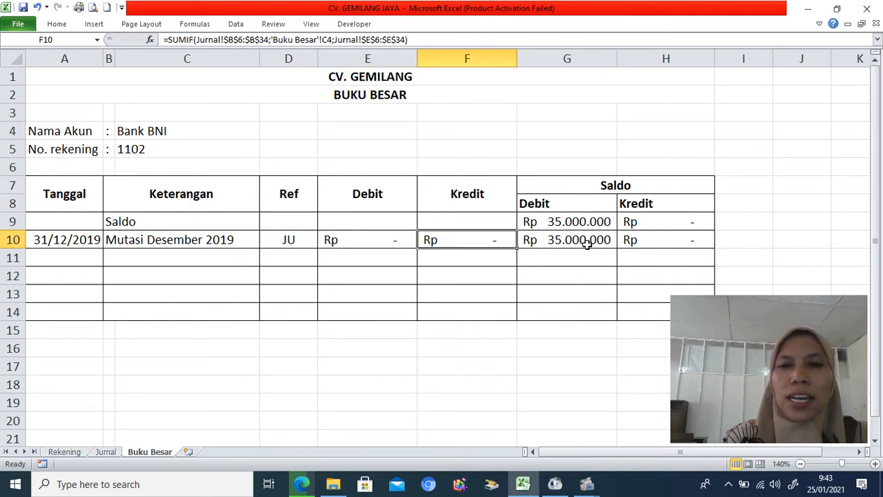
pyautogui.click(660, 222)
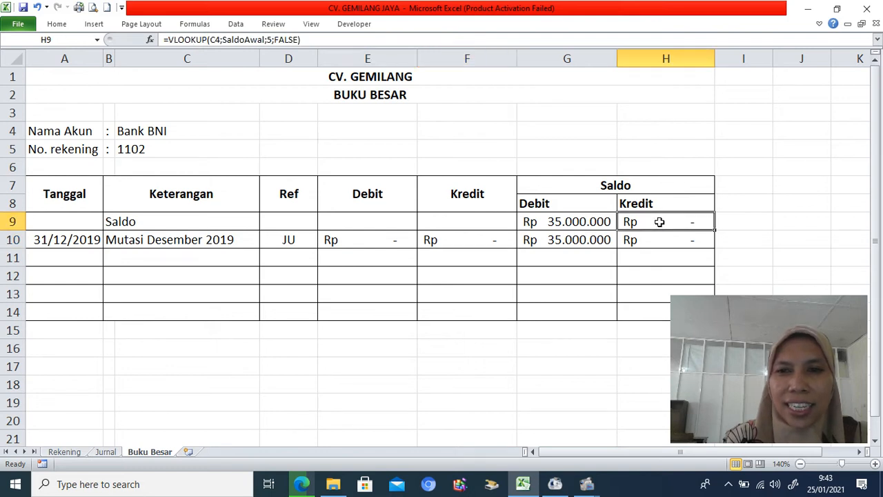
pyautogui.click(471, 238)
pyautogui.click(333, 239)
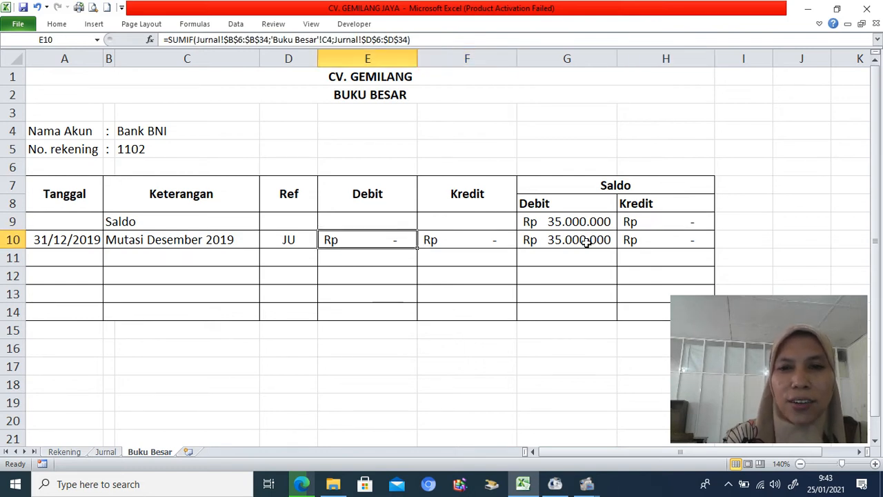
pyautogui.click(586, 241)
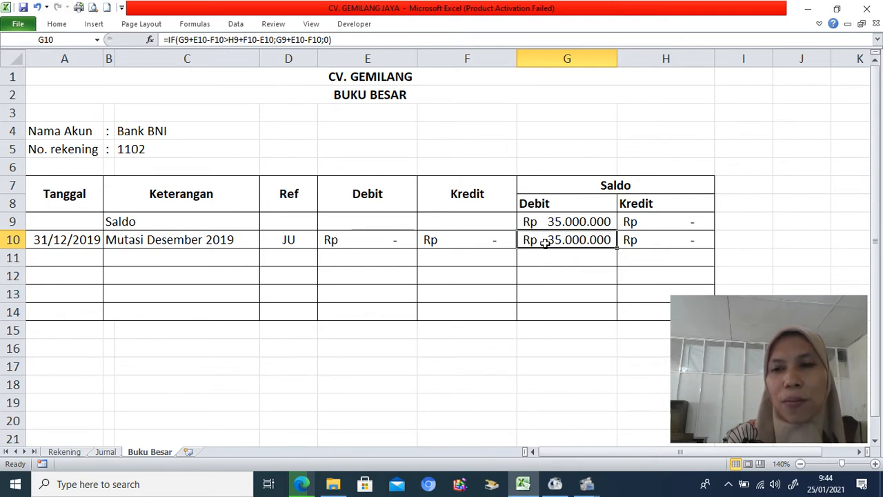
pyautogui.click(637, 240)
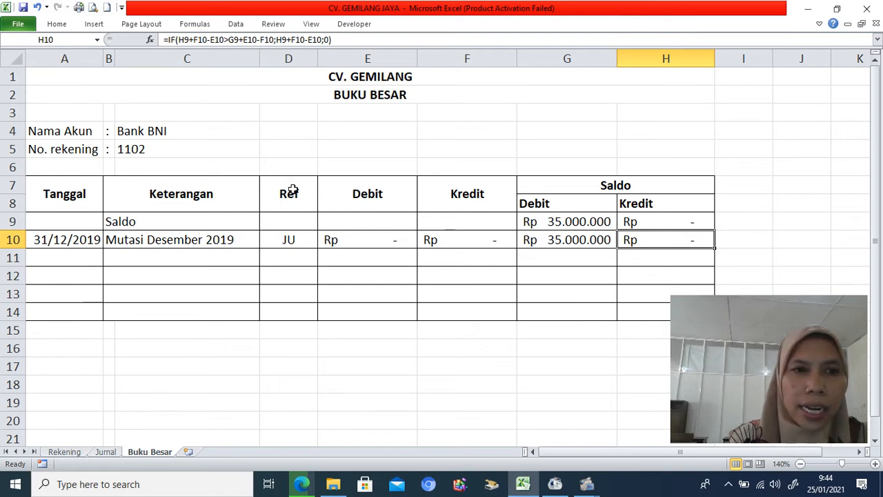
# Step: Switch the account name in Buku Besar to Kas and back to Bank BNI to compare their mutations and balances
pyautogui.click(180, 133)
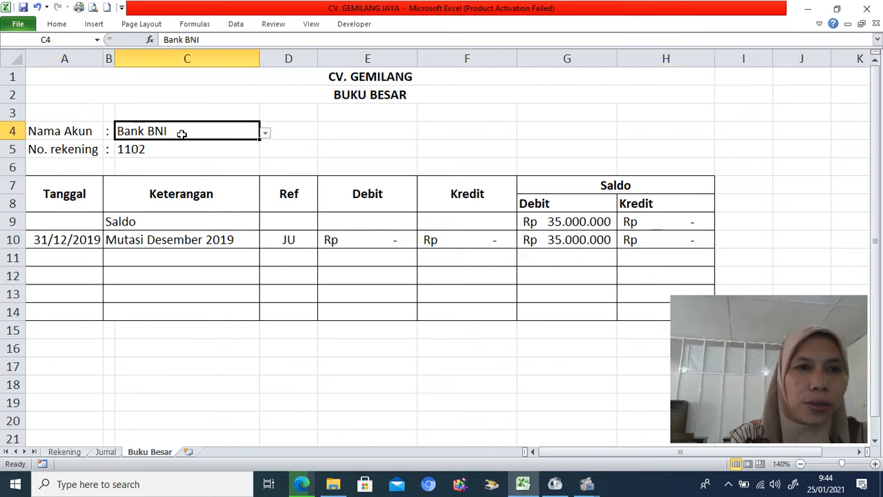
pyautogui.click(265, 135)
pyautogui.scroll(1, 207, 157)
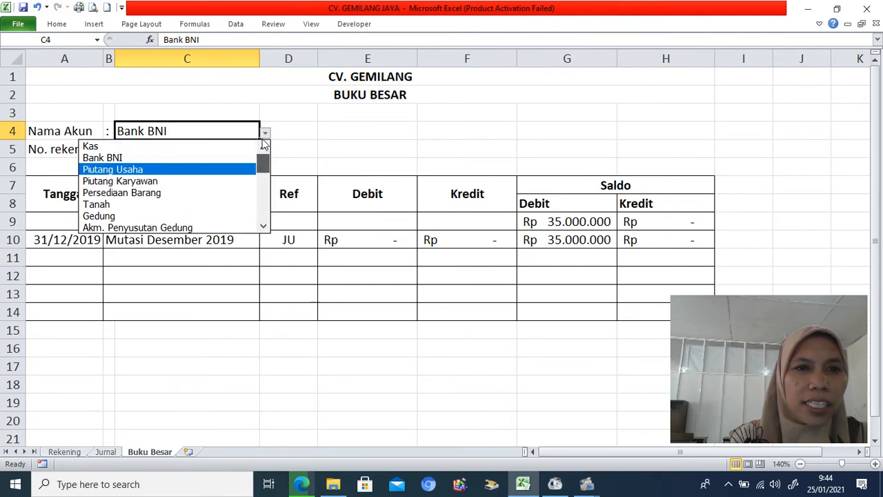
pyautogui.click(230, 146)
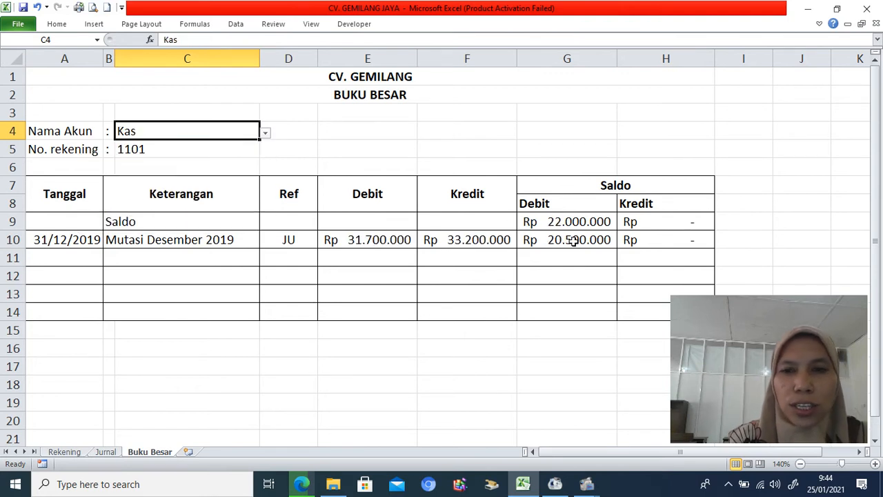
pyautogui.click(266, 134)
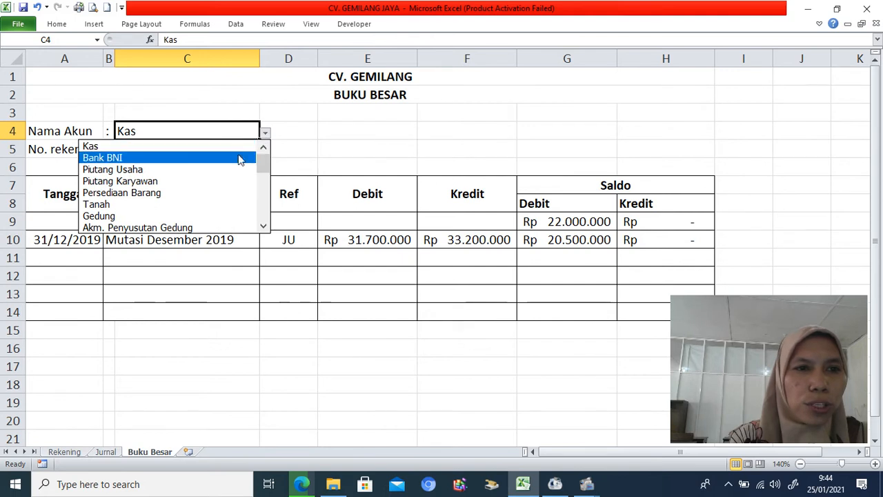
pyautogui.click(239, 157)
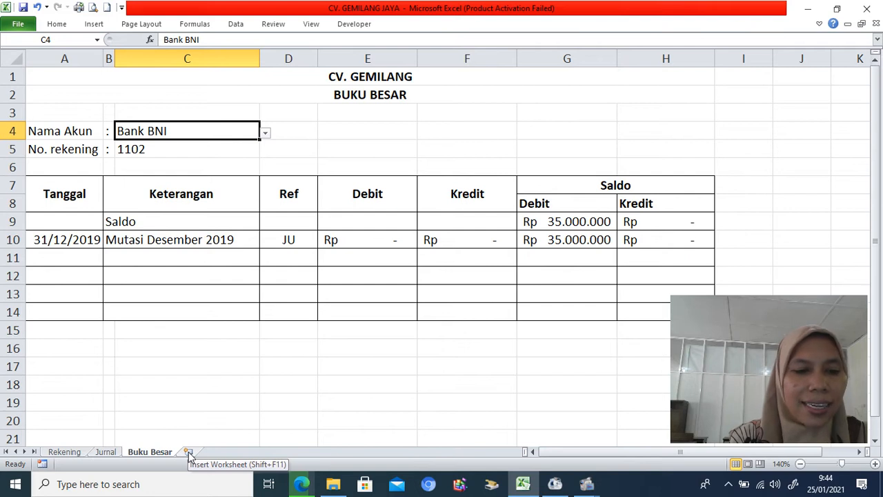
# Step: Add a blank worksheet after Buku Besar, glance over the Rekening and Jurnal sheets, and open the new sheet
pyautogui.click(69, 453)
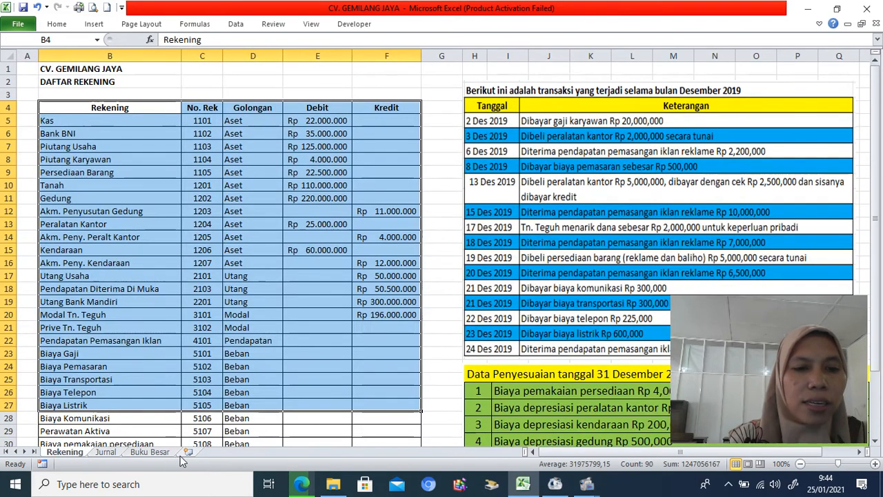
pyautogui.click(190, 452)
pyautogui.click(107, 454)
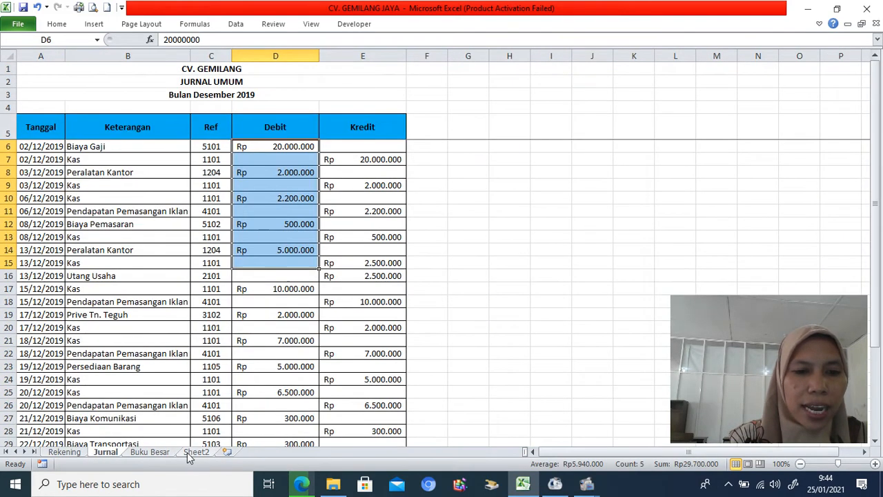
pyautogui.click(196, 452)
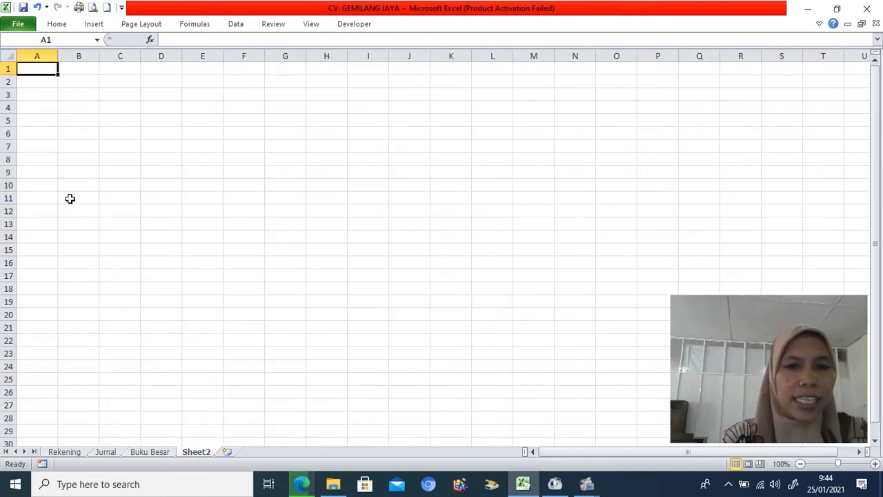
# Step: Enter the company heading CV. GEMILANG in cell A1 of the new sheet
pyautogui.click(876, 464)
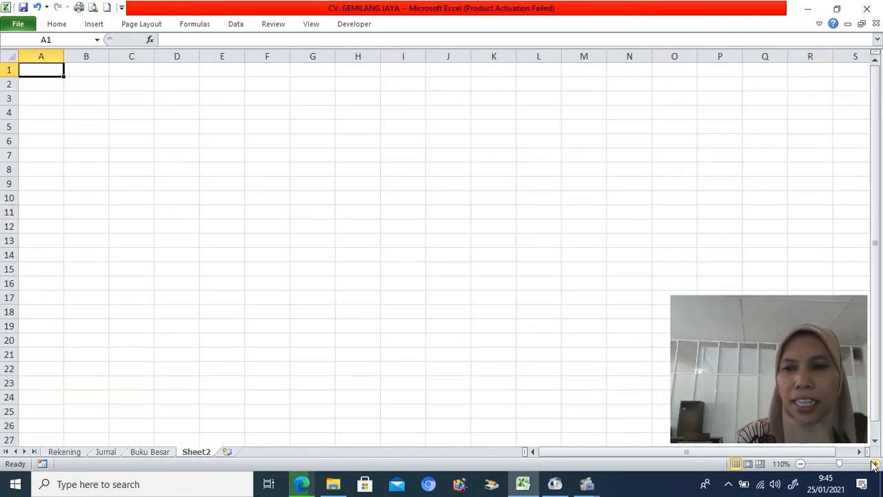
pyautogui.click(875, 464)
pyautogui.click(875, 464)
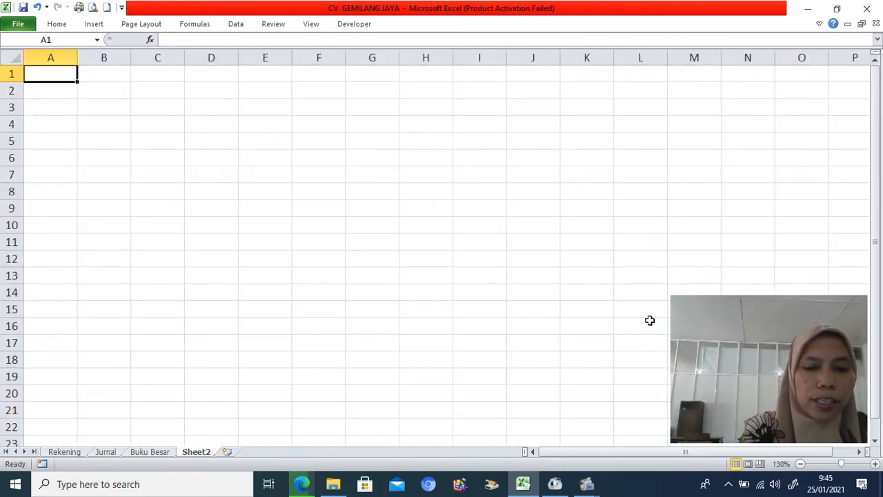
pyautogui.write('CV. ')
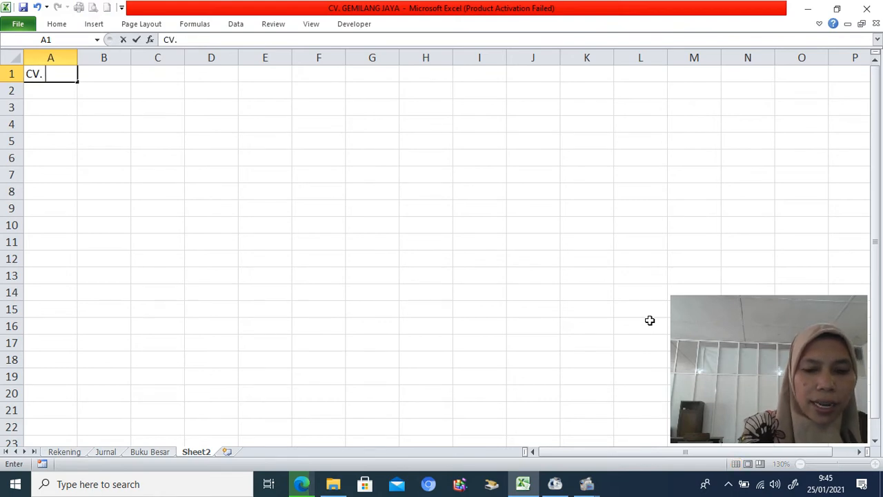
pyautogui.write('GEMILANG')
pyautogui.press('Return')
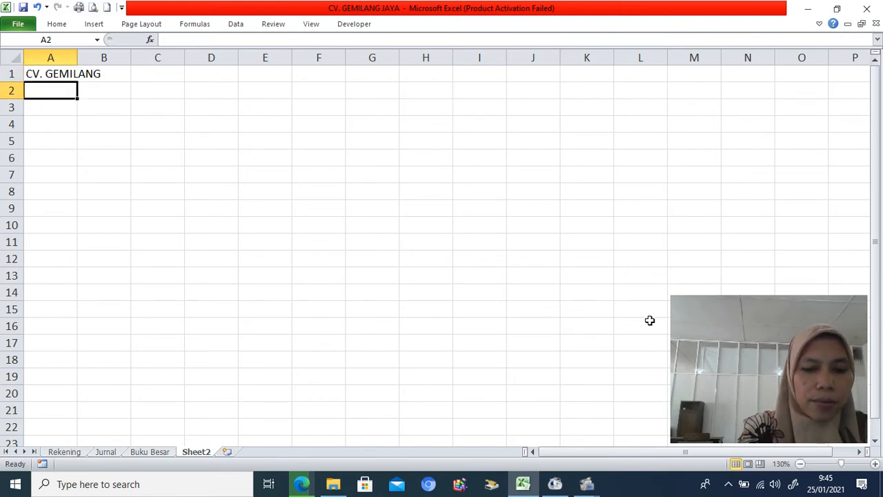
# Step: Enter the title NERACA SALDO in A2 and the period PER 31 DESEMBER 2019 in A3
pyautogui.write('NERACA SALD')
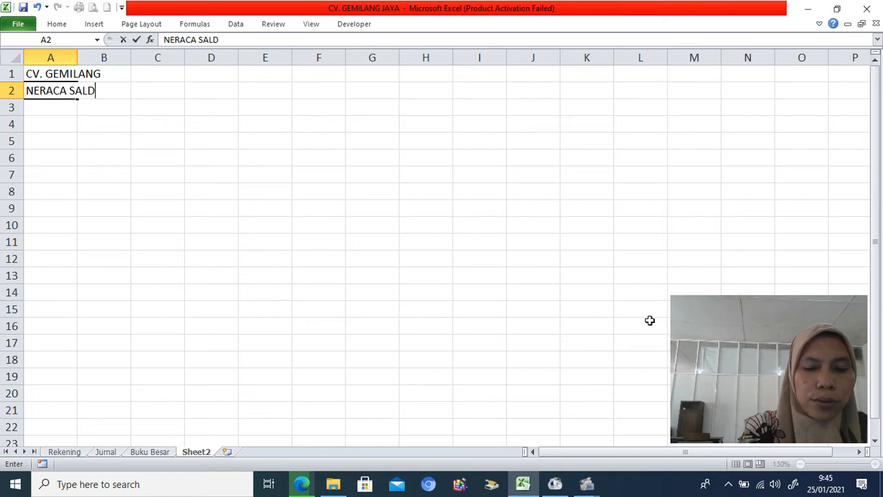
pyautogui.write('O')
pyautogui.press('Return')
pyautogui.write('PE')
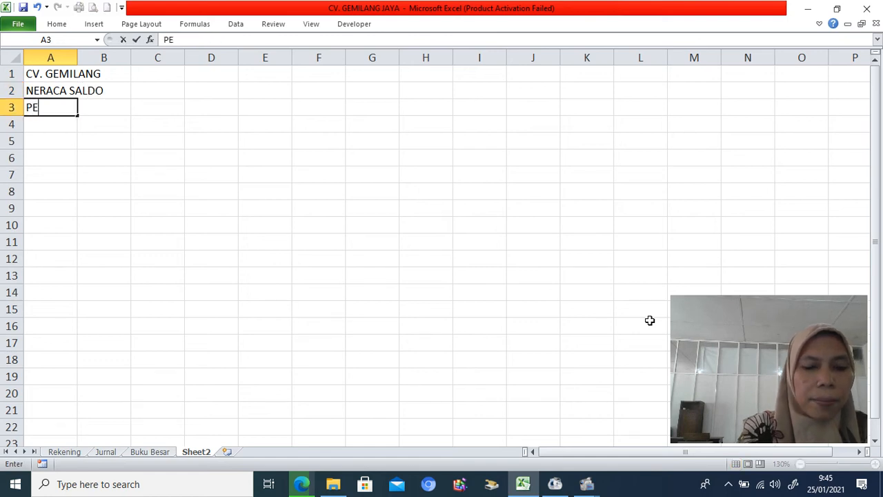
pyautogui.write('R 31 DESEM')
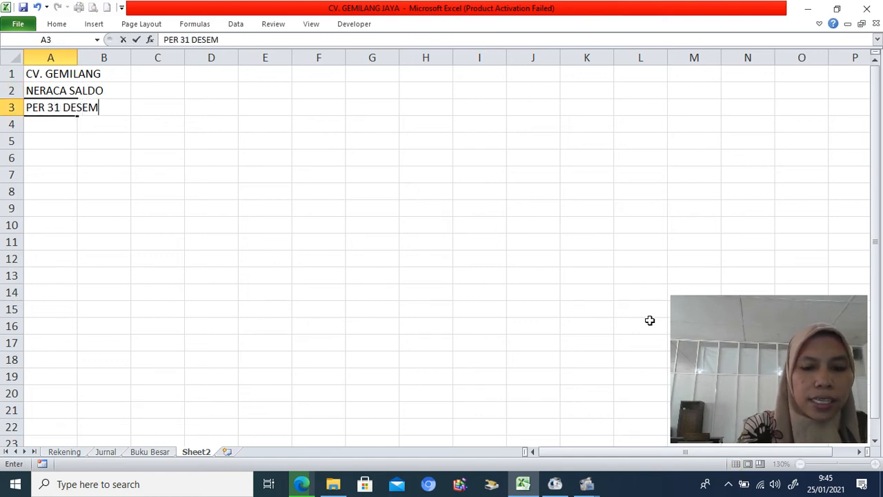
pyautogui.write('BER 20')
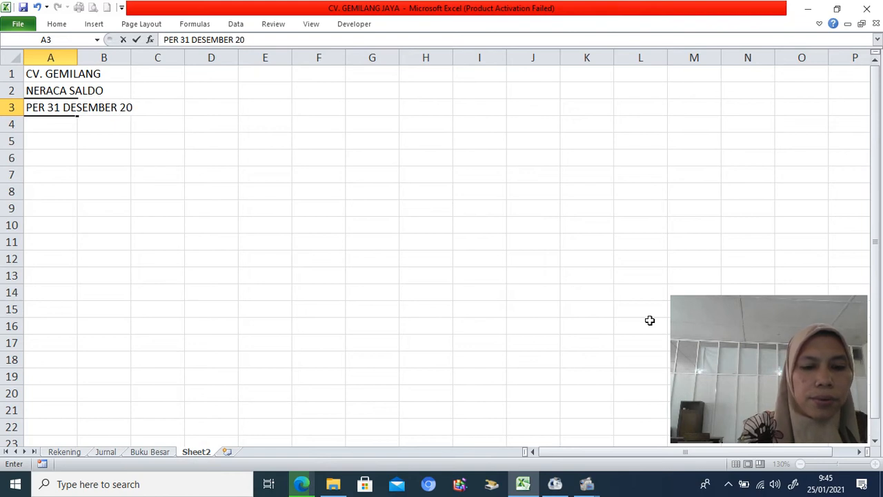
pyautogui.write('19')
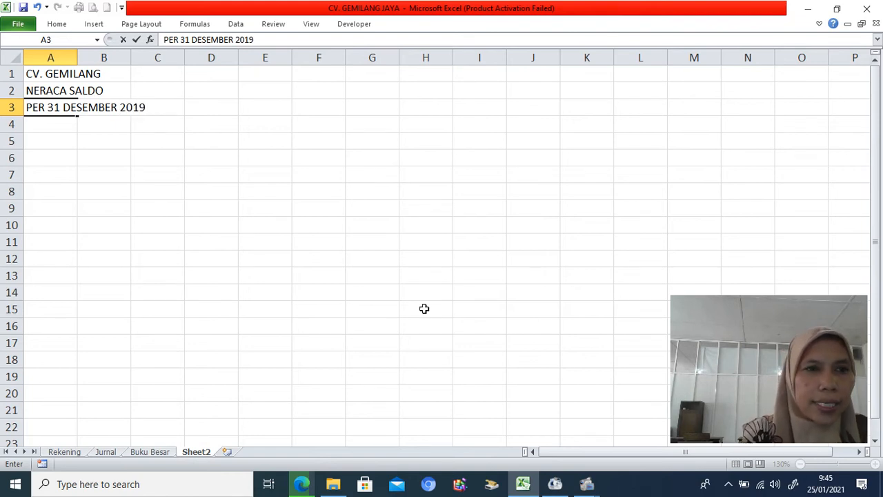
pyautogui.click(66, 141)
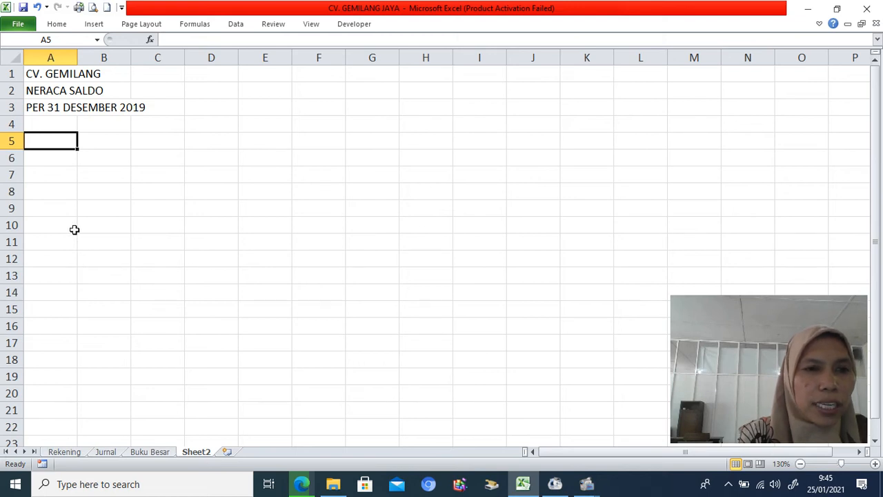
# Step: Link A5 to the Rekening heading with =Rekening!B4 and fill the formula across to B5
pyautogui.click(75, 452)
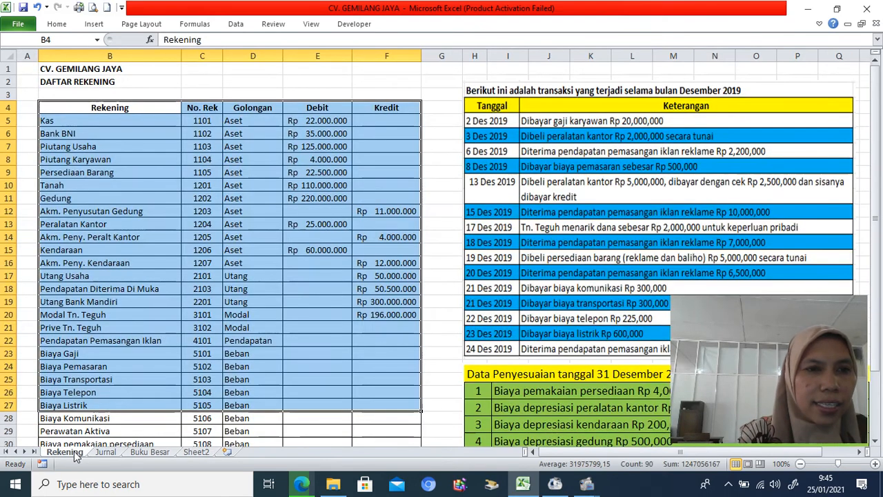
pyautogui.click(196, 452)
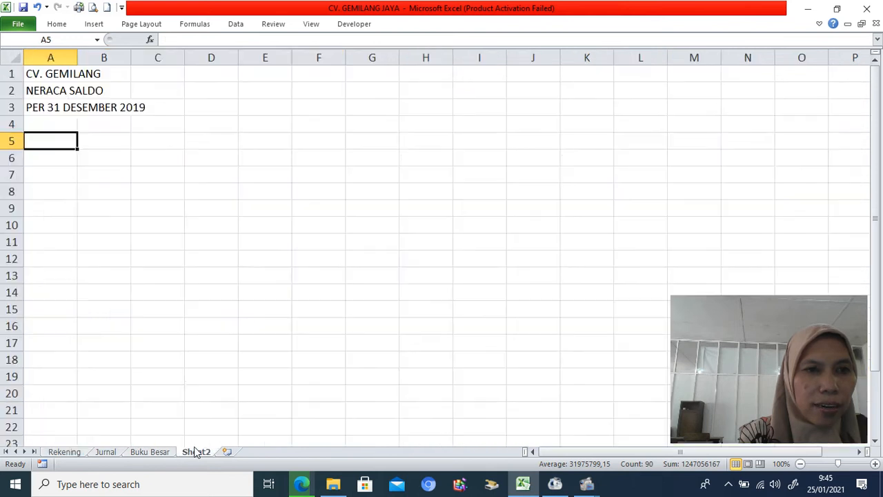
pyautogui.write('=')
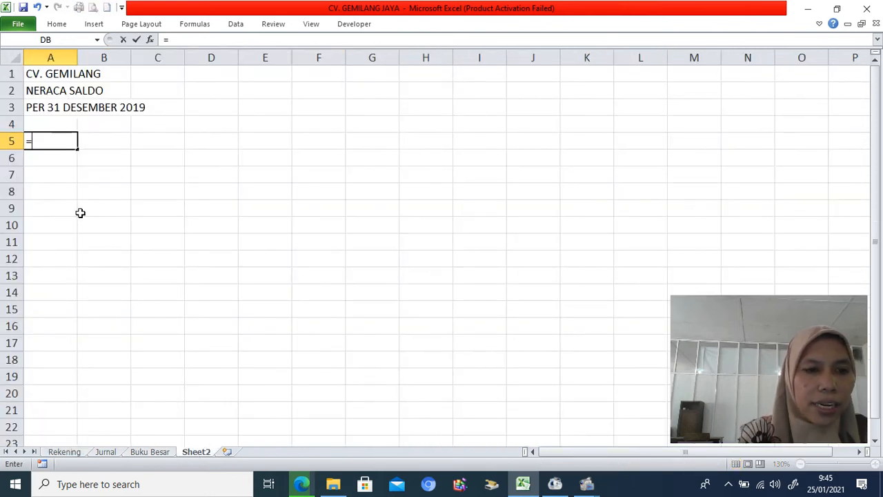
pyautogui.click(67, 452)
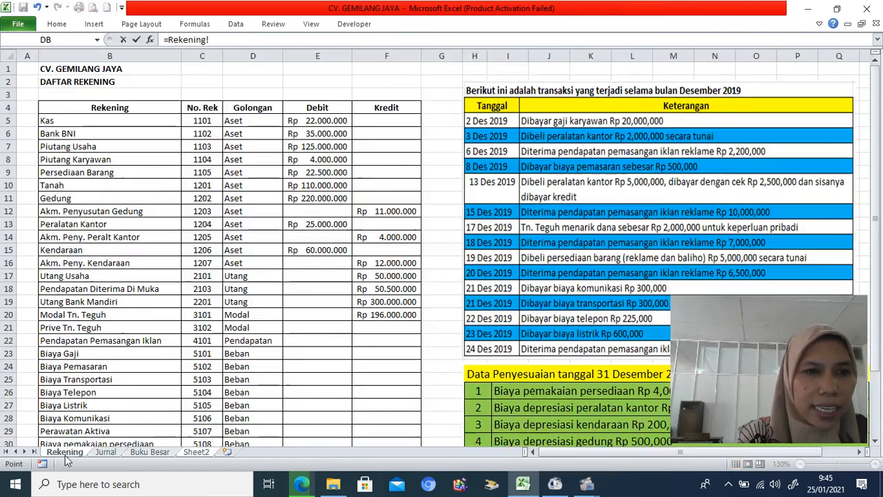
pyautogui.click(93, 107)
pyautogui.press('Tab')
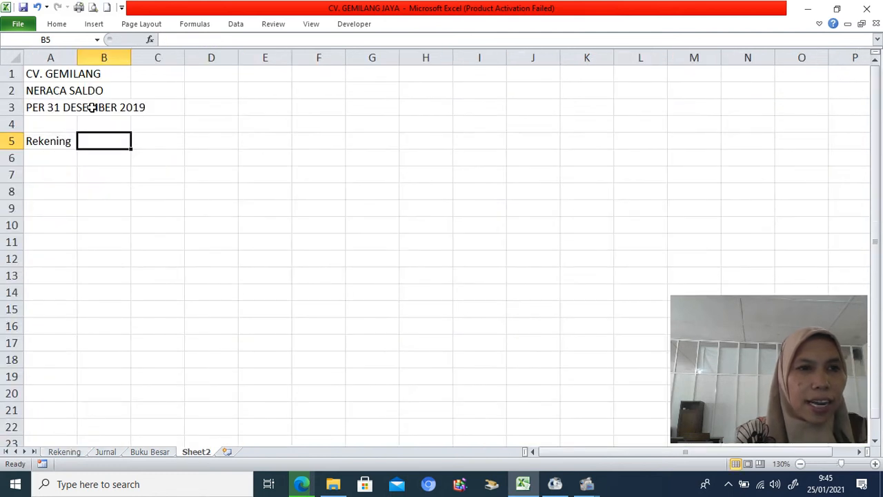
pyautogui.click(63, 141)
pyautogui.moveTo(77, 149); pyautogui.dragTo(124, 149)
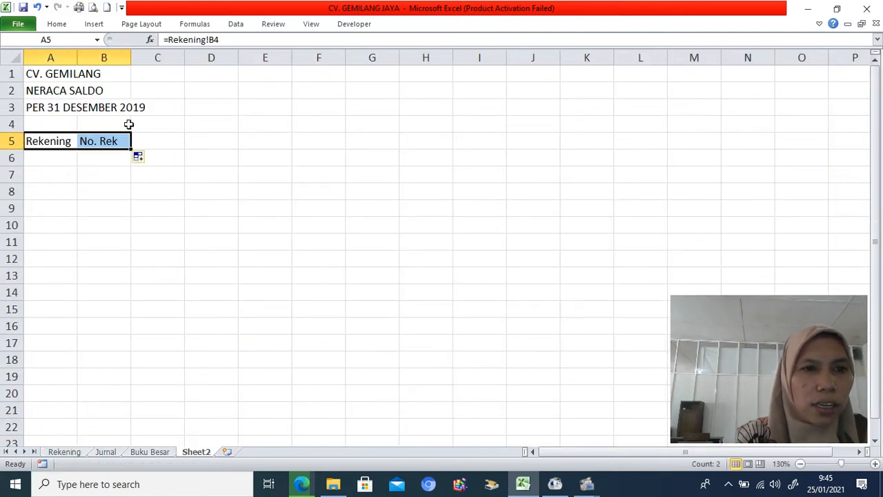
# Step: Widen columns A and B, and fill the linked formulas in A5:B5 down to row 49
pyautogui.moveTo(131, 58); pyautogui.dragTo(200, 62)
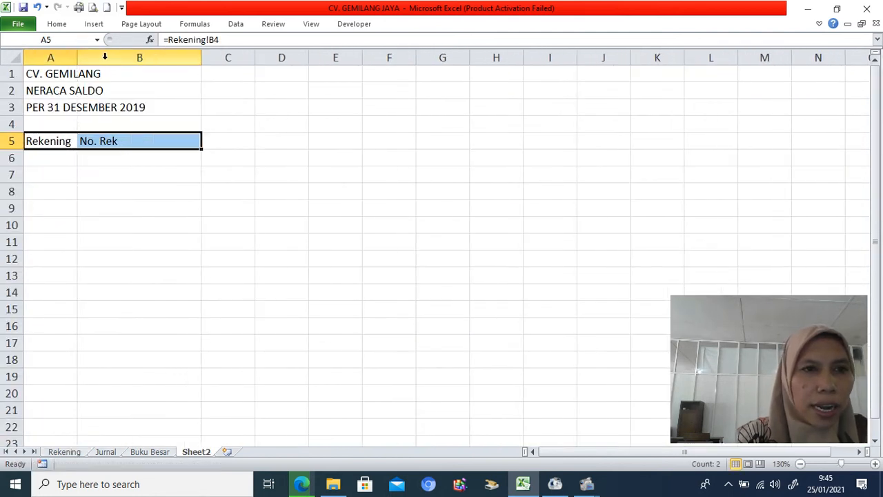
pyautogui.moveTo(77, 58); pyautogui.dragTo(100, 59)
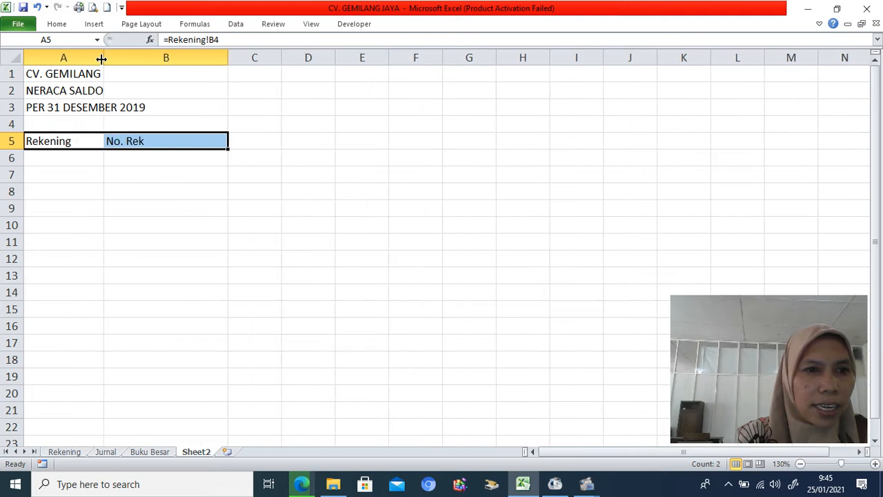
pyautogui.click(65, 141)
pyautogui.moveTo(65, 141); pyautogui.dragTo(152, 142)
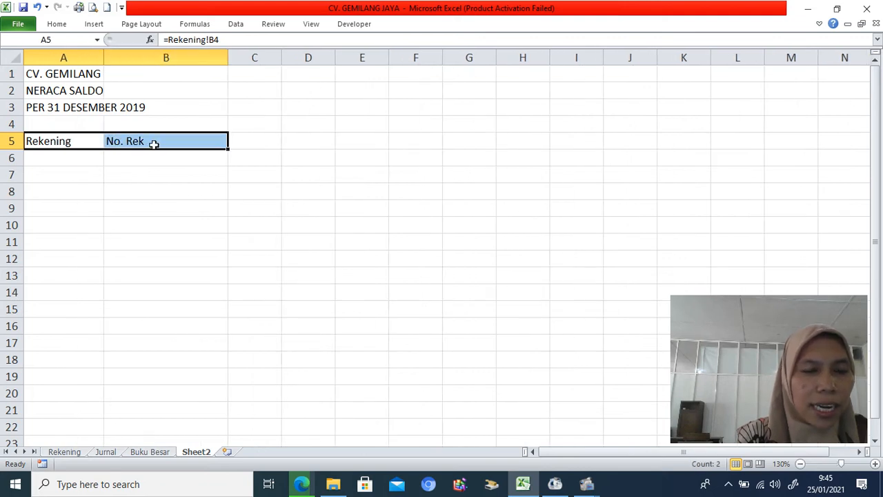
pyautogui.moveTo(227, 149); pyautogui.dragTo(198, 403)
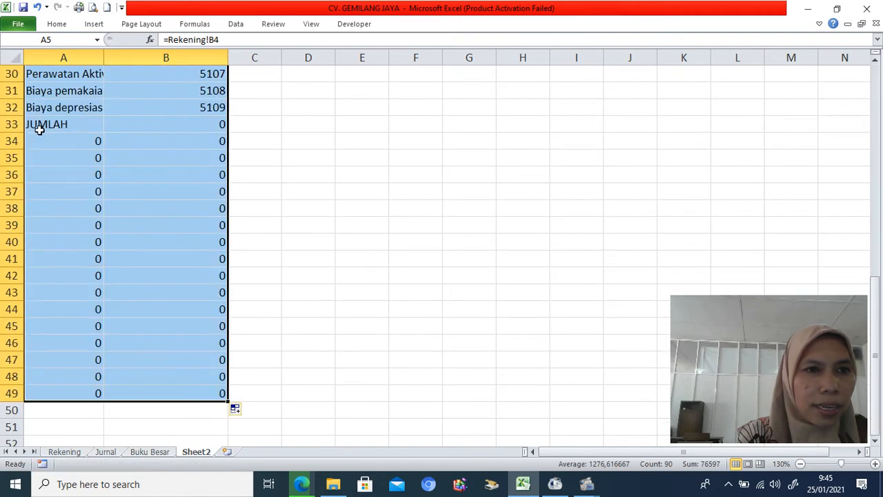
# Step: Delete the surplus zero rows 34 to 49 and clear the zero beside JUMLAH in B33
pyautogui.moveTo(10, 141); pyautogui.dragTo(11, 393)
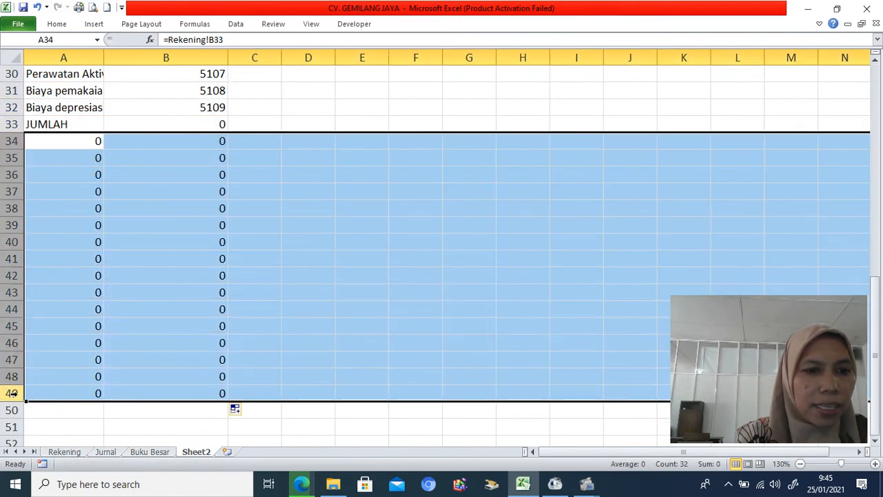
pyautogui.rightClick(12, 393)
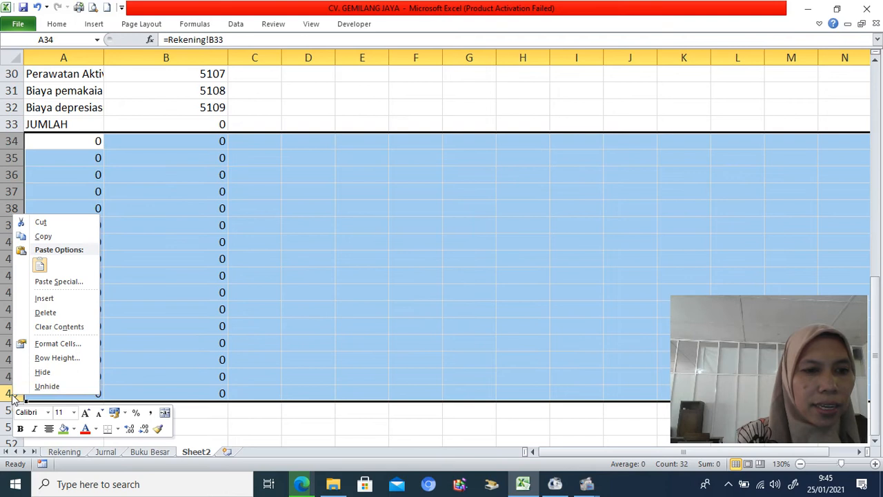
pyautogui.click(44, 312)
pyautogui.moveTo(878, 296); pyautogui.dragTo(870, 213)
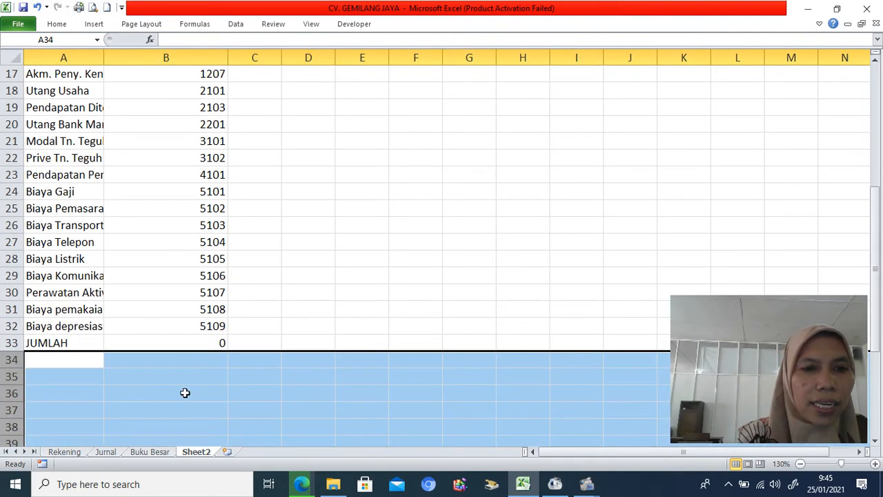
pyautogui.click(220, 344)
pyautogui.press('Delete')
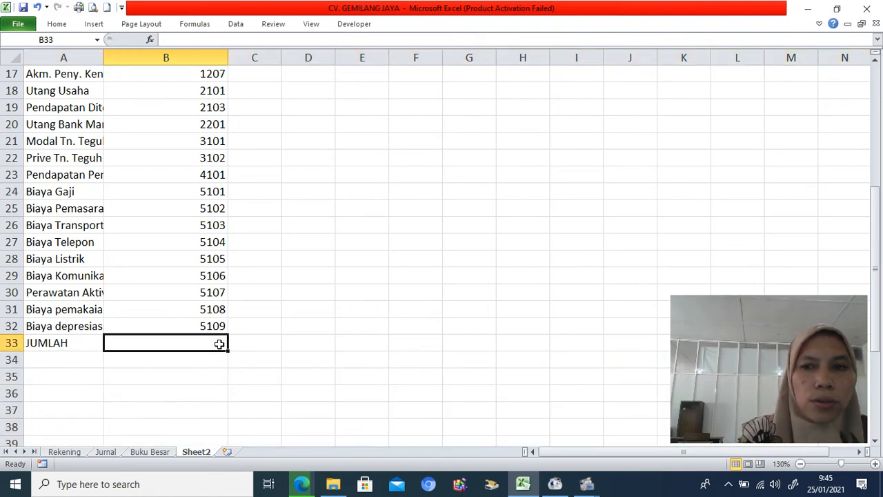
# Step: Insert a blank row above the Kas row, directly under the table headings
pyautogui.moveTo(875, 269); pyautogui.dragTo(875, 147)
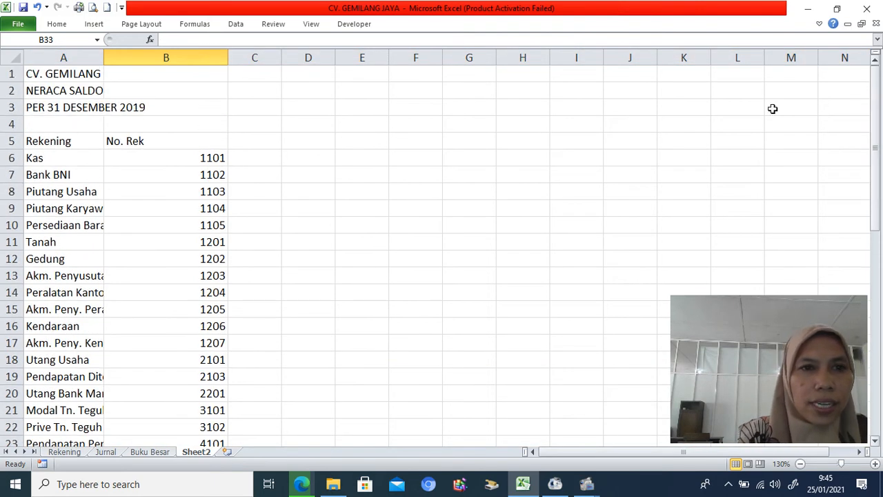
pyautogui.click(12, 158)
pyautogui.rightClick(12, 158)
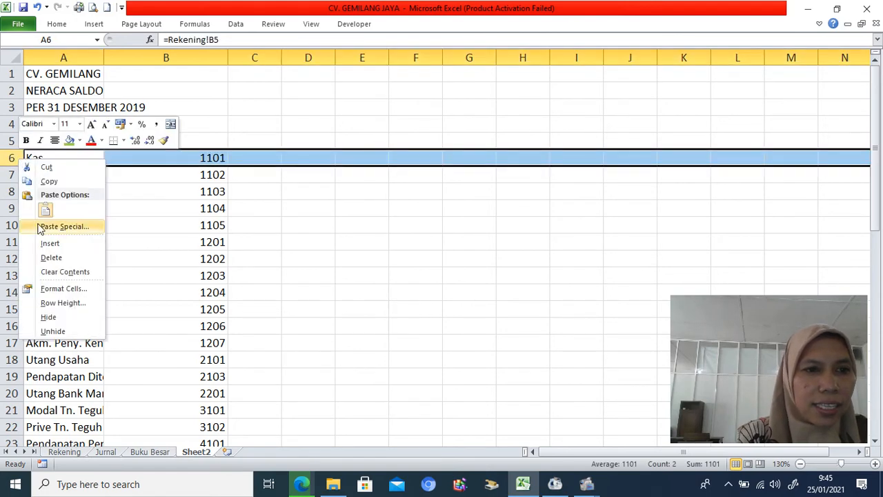
pyautogui.click(42, 245)
# Step: Merge and center C5:D5 and enter the heading SALDO AWAL
pyautogui.moveTo(262, 140); pyautogui.dragTo(293, 141)
pyautogui.click(56, 25)
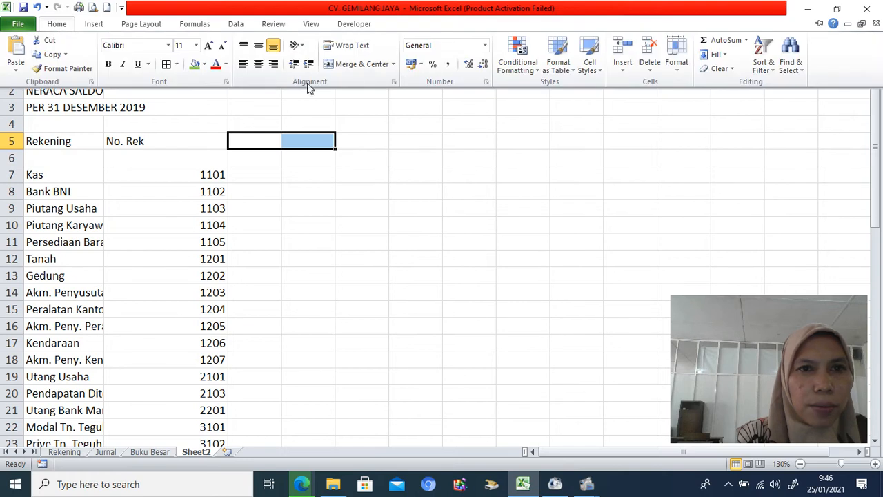
pyautogui.click(339, 64)
pyautogui.write('S')
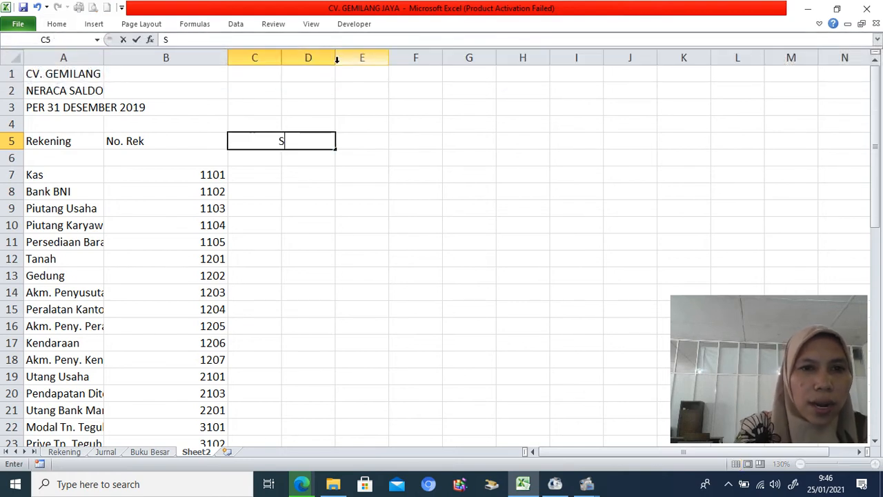
pyautogui.write('ALDO AWAL')
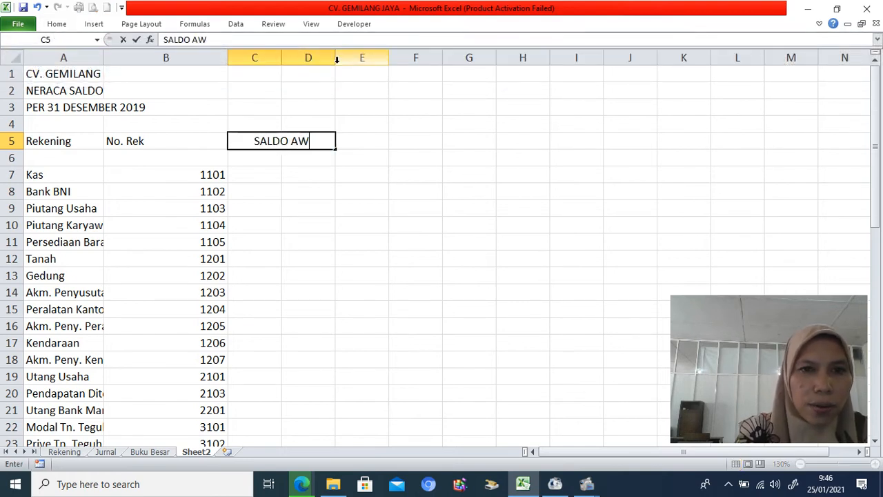
# Step: Enter the subheadings Debit in C6 and Kredit in D6
pyautogui.click(255, 159)
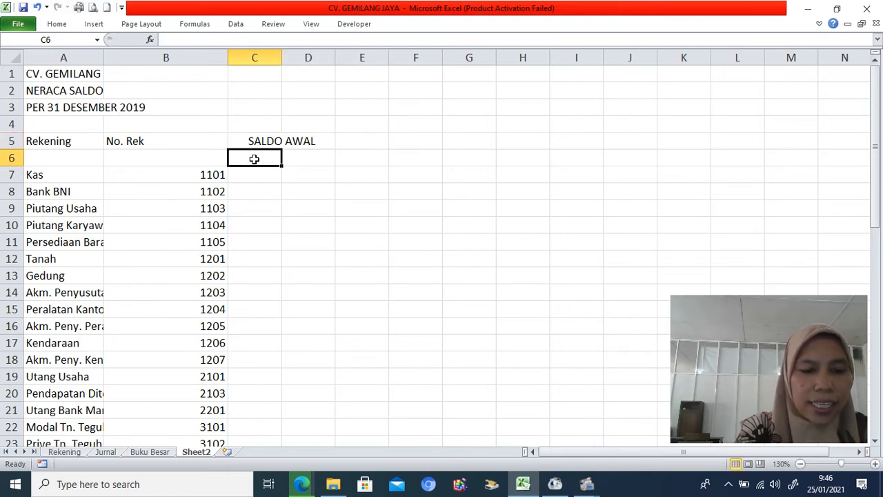
pyautogui.write('Debit')
pyautogui.press('Tab')
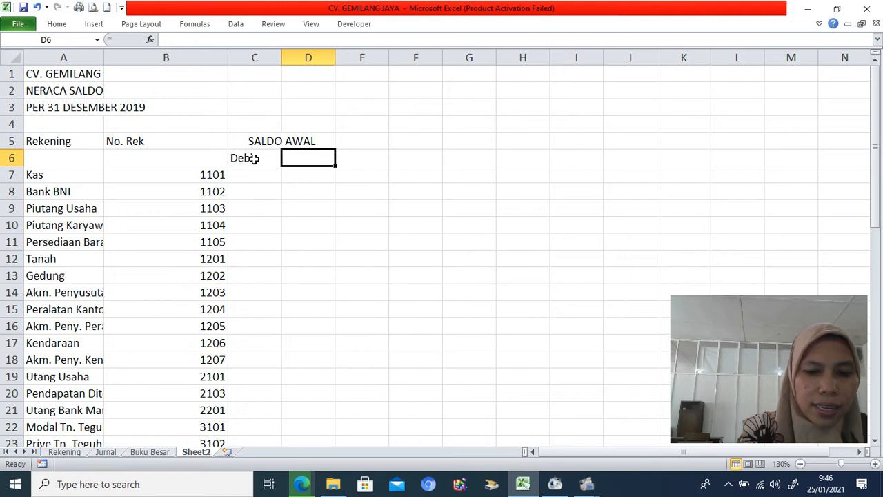
pyautogui.write('Kredit')
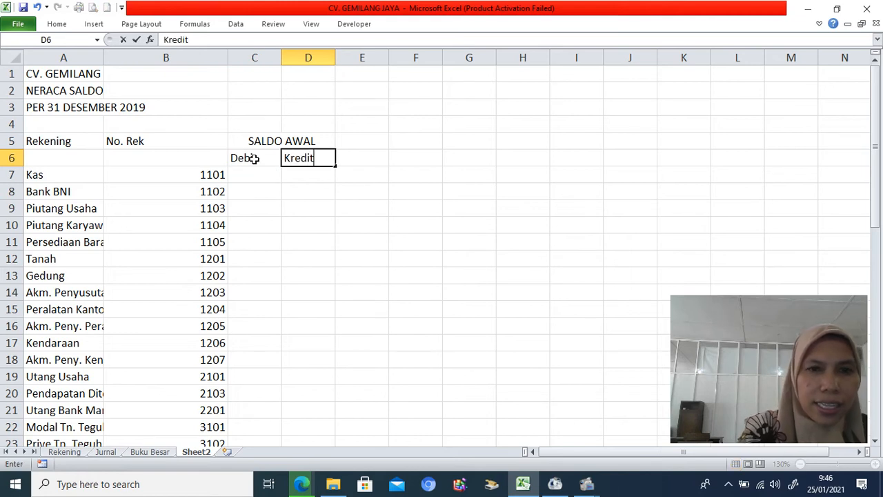
pyautogui.click(336, 201)
# Step: Copy the SALDO AWAL heading block C5:D6 to the cells starting at E5
pyautogui.moveTo(268, 143); pyautogui.dragTo(297, 157)
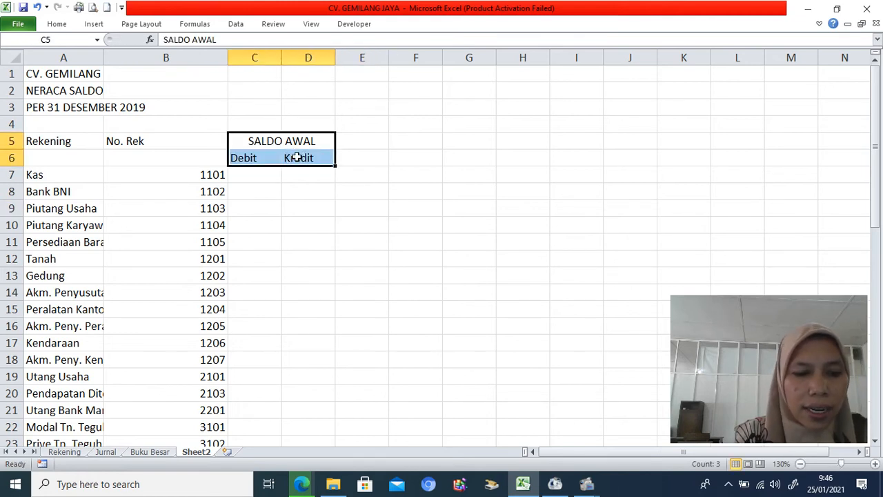
pyautogui.hotkey('ctrl', 'c')
pyautogui.click(353, 143)
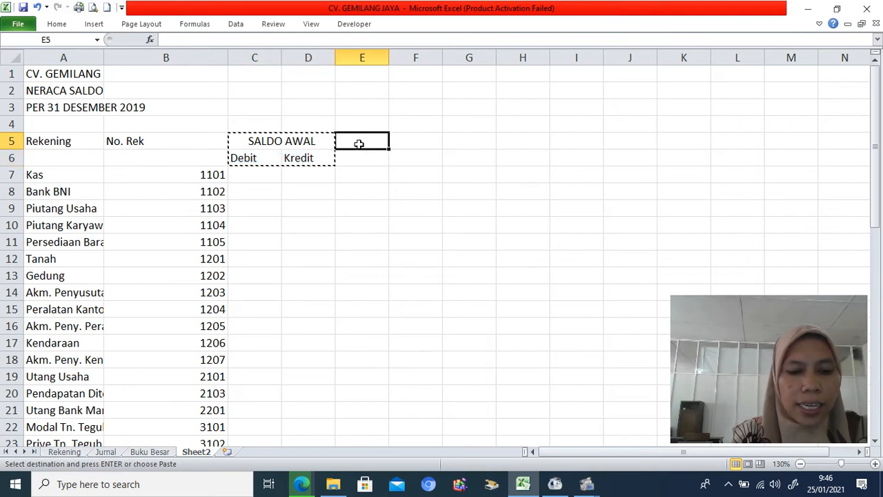
pyautogui.hotkey('ctrl', 'v')
# Step: Replace the copied heading in E5 with MUTASI DES
pyautogui.click(359, 143)
pyautogui.write('muta')
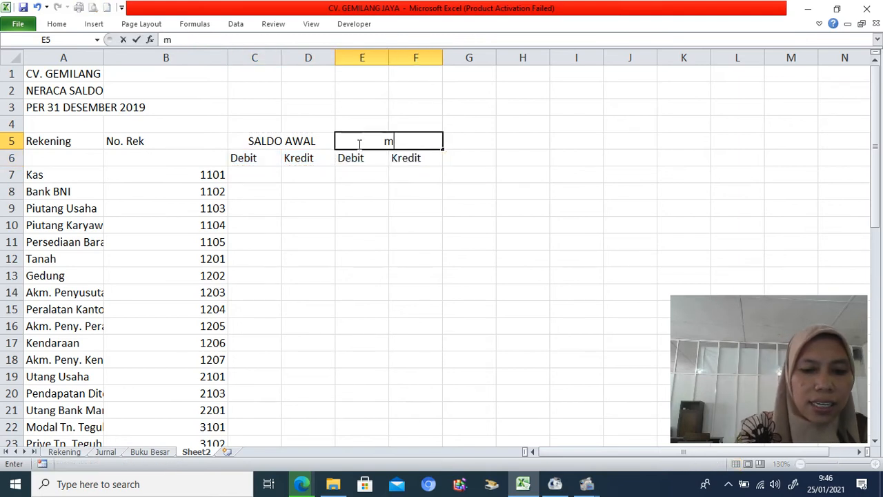
pyautogui.press('BackSpace')
pyautogui.press('BackSpace')
pyautogui.press('BackSpace')
pyautogui.press('BackSpace')
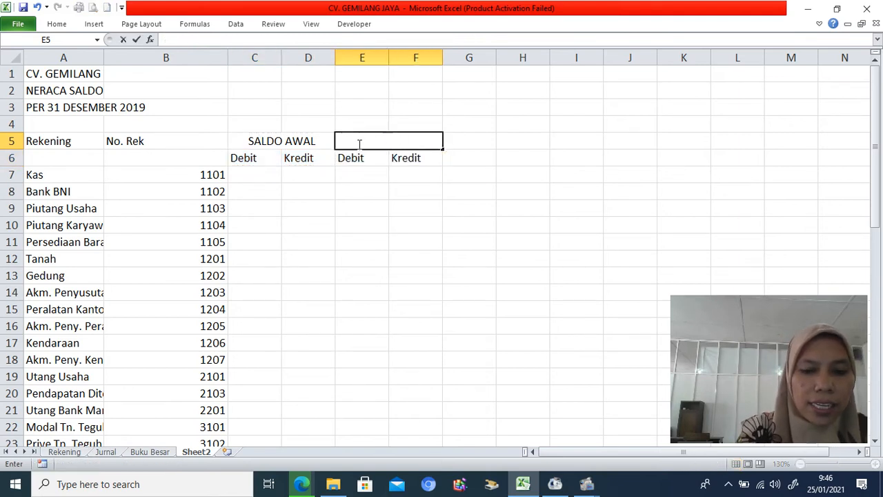
pyautogui.write('MUTASI D')
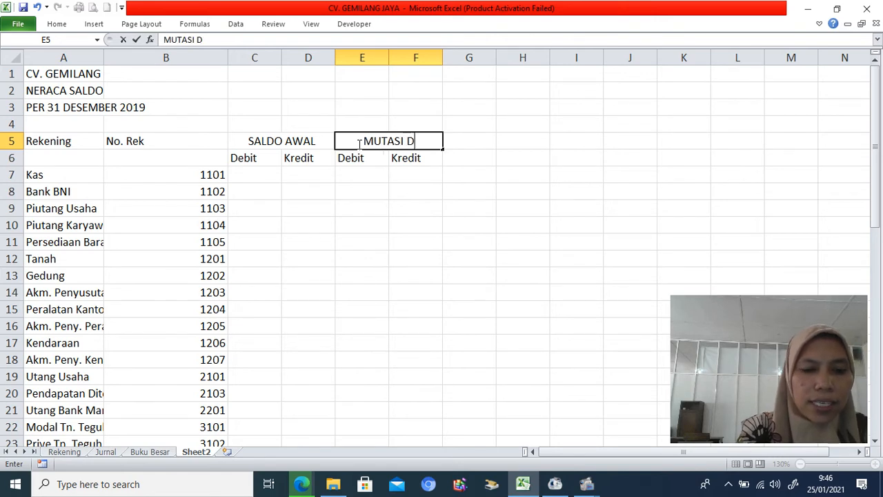
pyautogui.write('ES')
pyautogui.press('Tab')
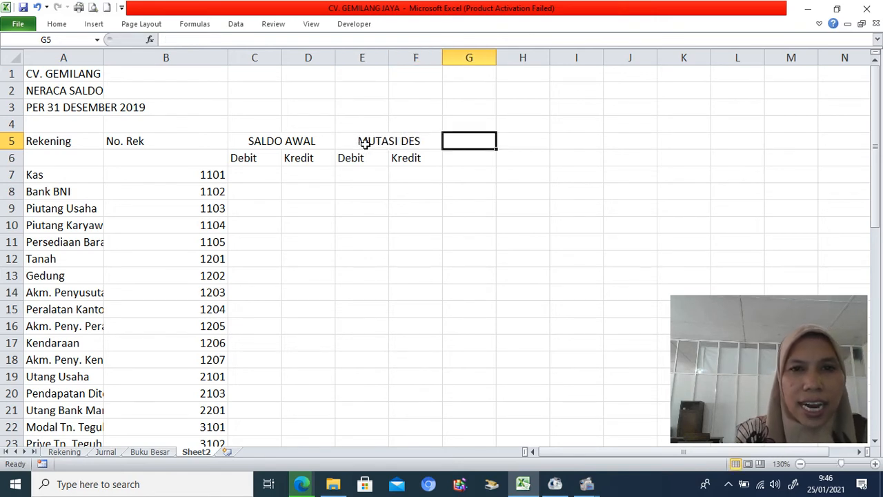
# Step: Copy the MUTASI DES heading block E5:F6 to the cells starting at G5 and change the copied heading to NS. DESEMBER
pyautogui.moveTo(365, 143); pyautogui.dragTo(394, 158)
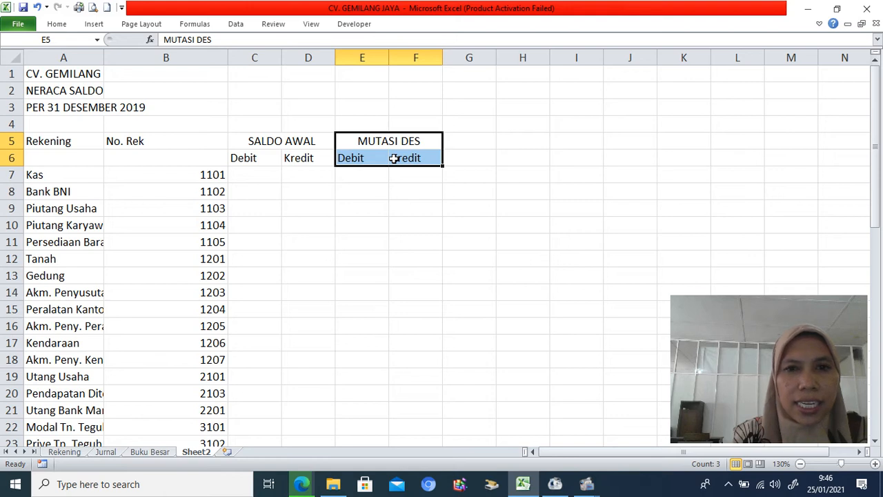
pyautogui.hotkey('ctrl', 'c')
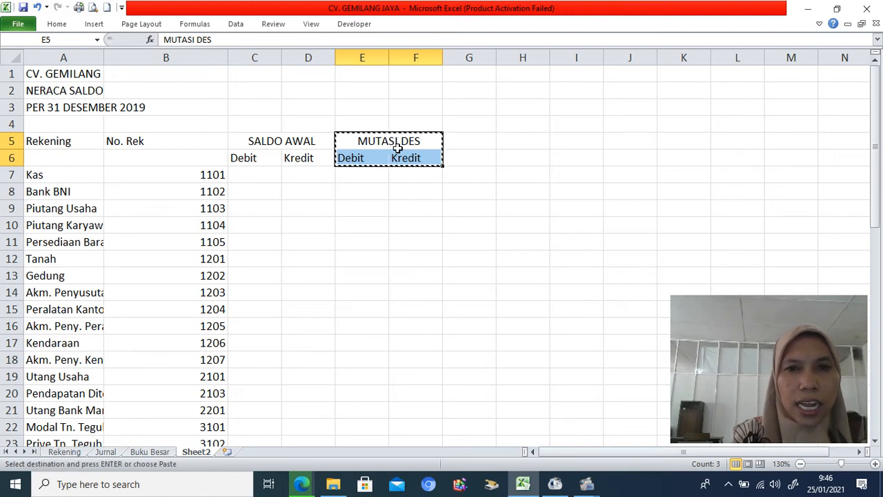
pyautogui.click(452, 141)
pyautogui.hotkey('ctrl', 'v')
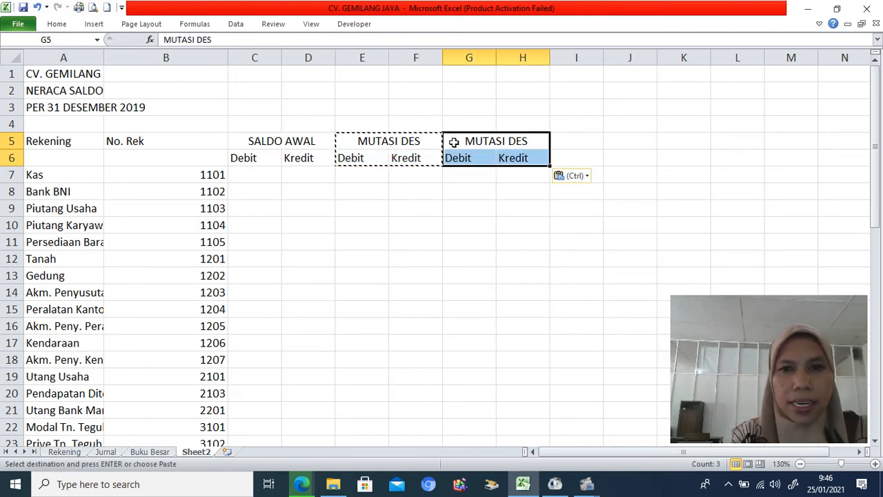
pyautogui.write('N')
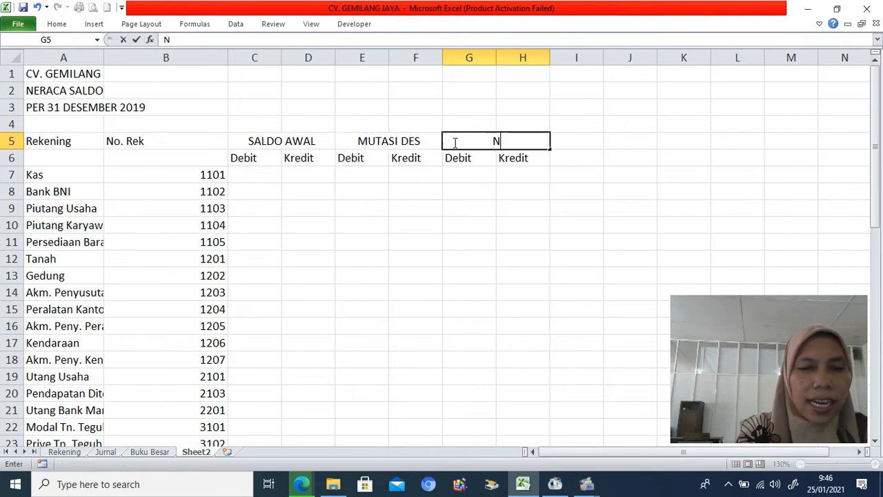
pyautogui.write('S. DESEMBER')
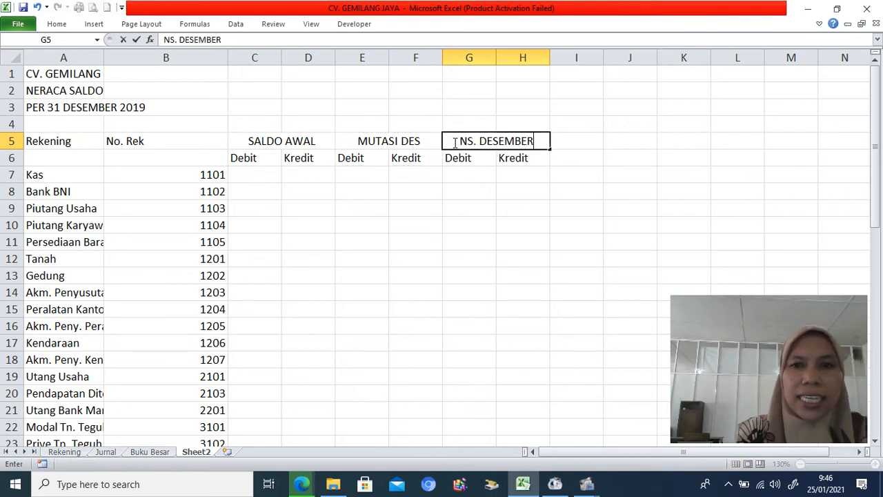
pyautogui.click(471, 208)
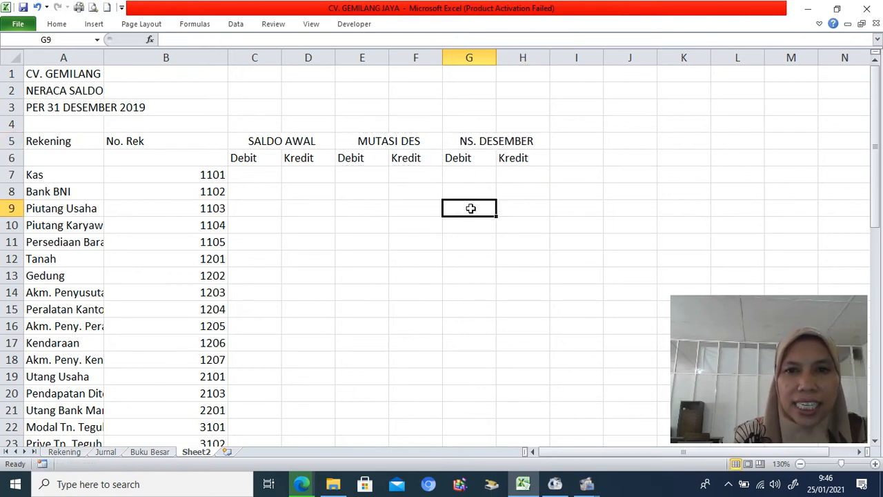
# Step: Merge and center the Rekening heading across A5:A6 and align it vertically in the middle
pyautogui.moveTo(84, 140); pyautogui.dragTo(83, 155)
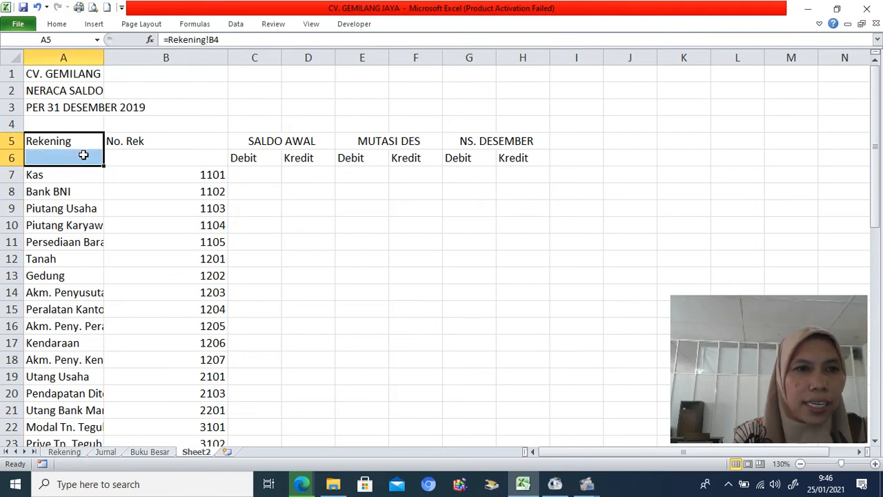
pyautogui.click(57, 24)
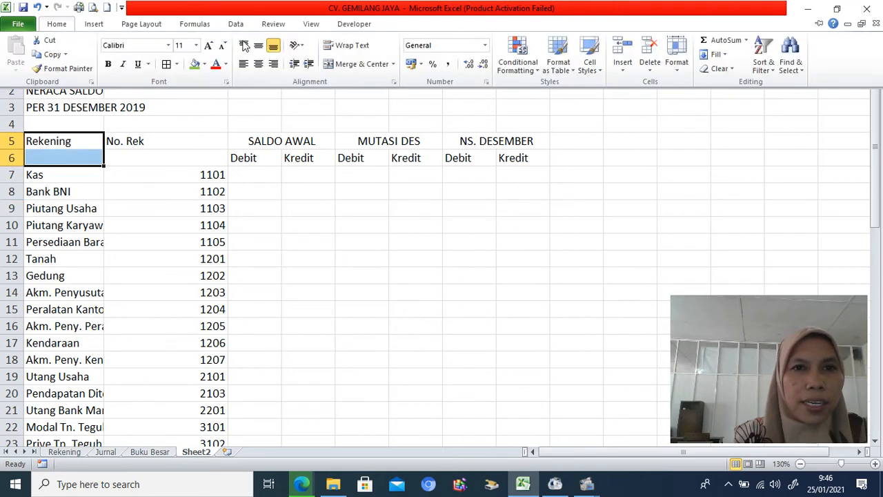
pyautogui.click(342, 63)
pyautogui.click(56, 24)
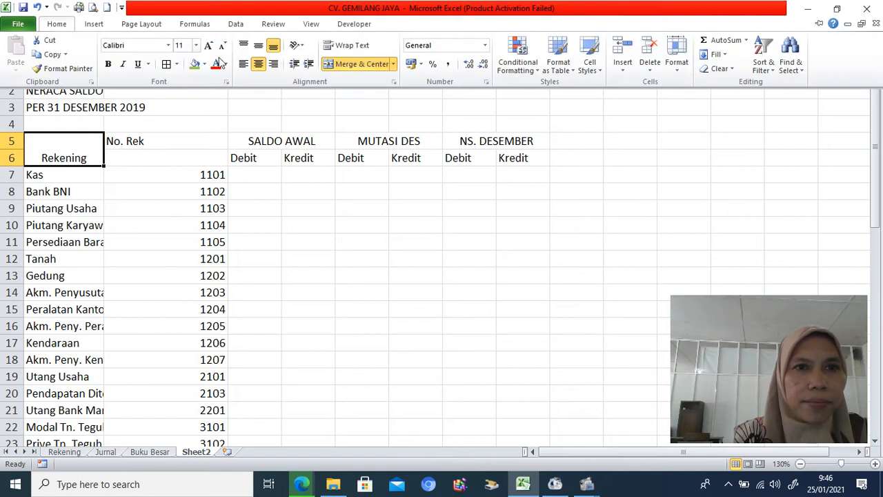
pyautogui.click(260, 47)
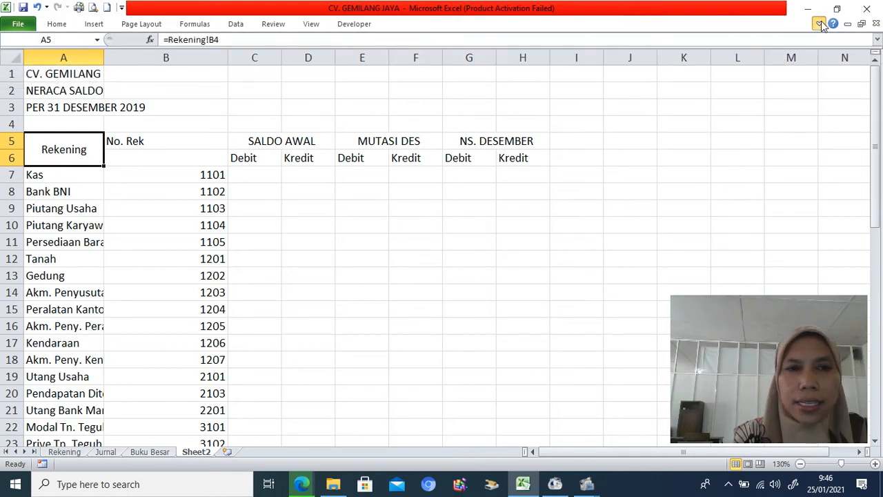
# Step: Copy the merged, centered format of the Rekening heading to the No. Rek heading in B5:B6 with Format Painter
pyautogui.click(819, 24)
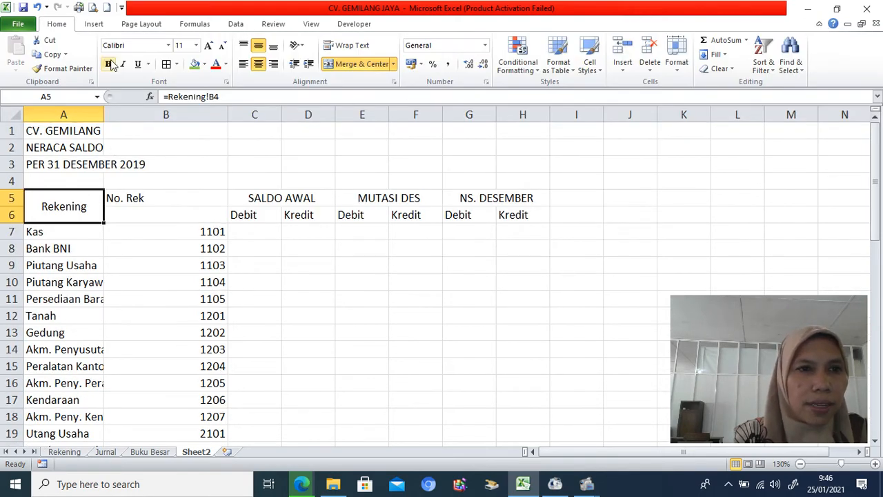
pyautogui.click(68, 69)
pyautogui.click(140, 199)
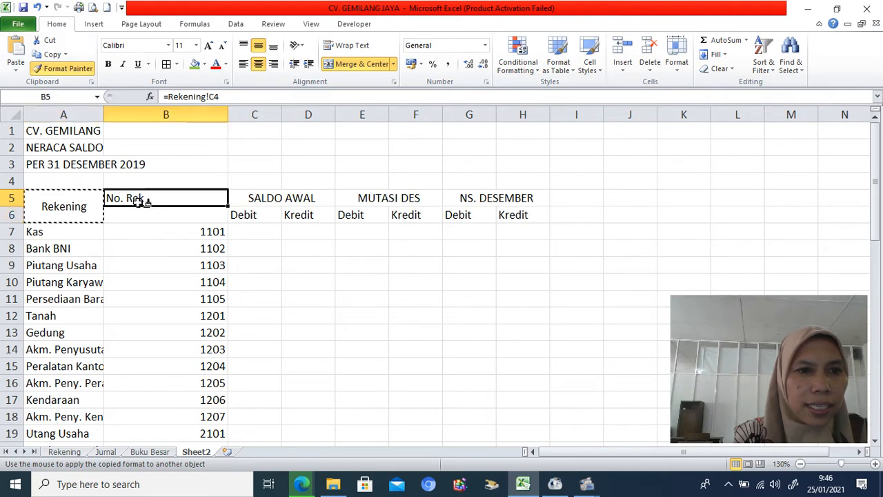
# Step: Widen column A to fit the account names, narrow column B to fit No. Rek, and widen columns C to H equally
pyautogui.moveTo(231, 111); pyautogui.dragTo(195, 119)
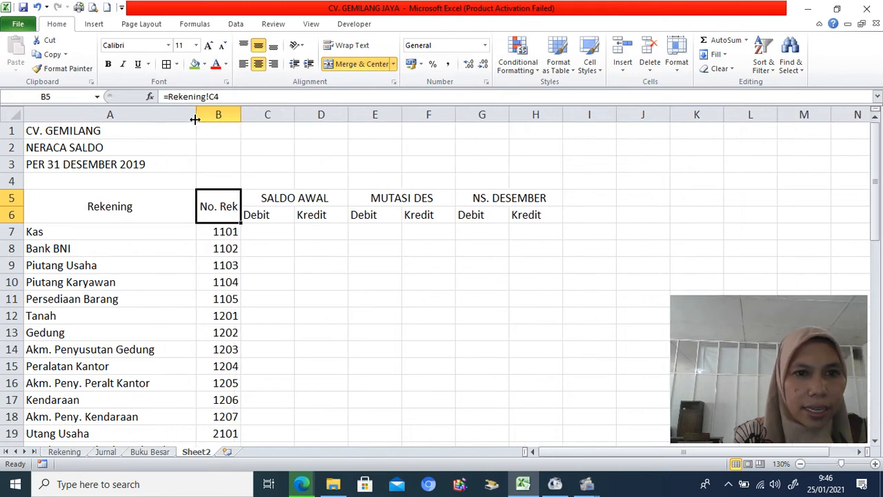
pyautogui.click(801, 463)
pyautogui.click(800, 464)
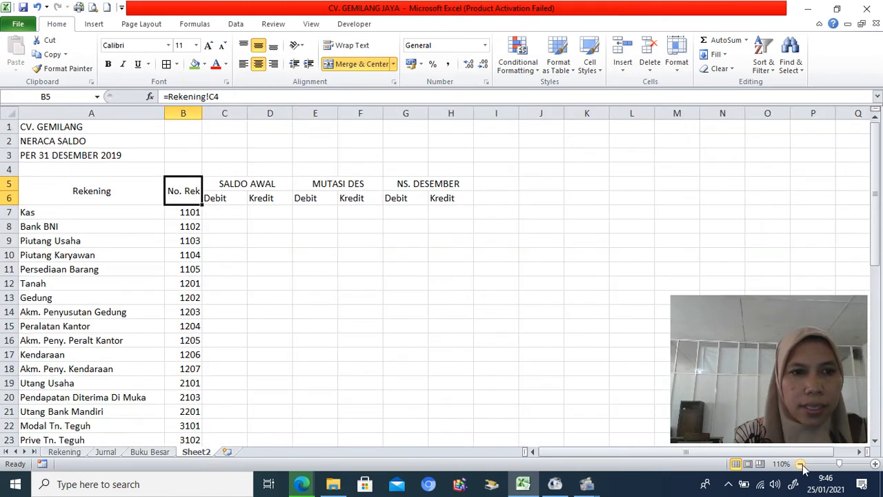
pyautogui.click(801, 464)
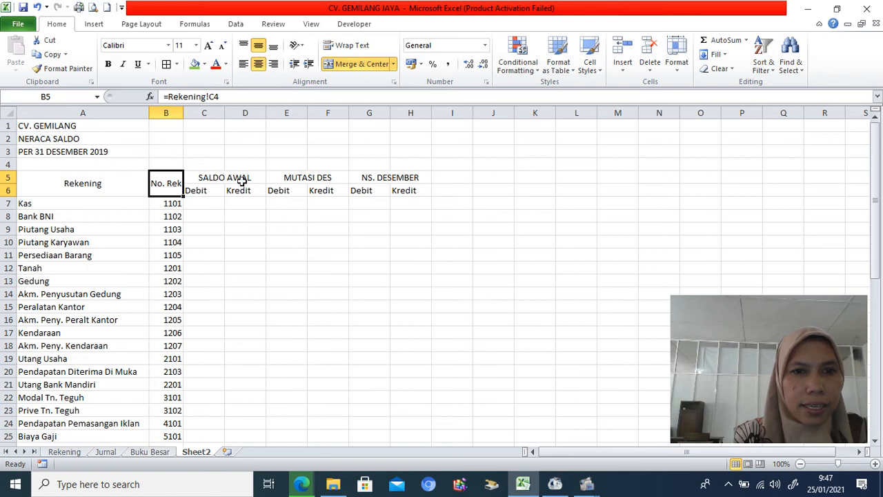
pyautogui.moveTo(206, 115); pyautogui.dragTo(445, 115)
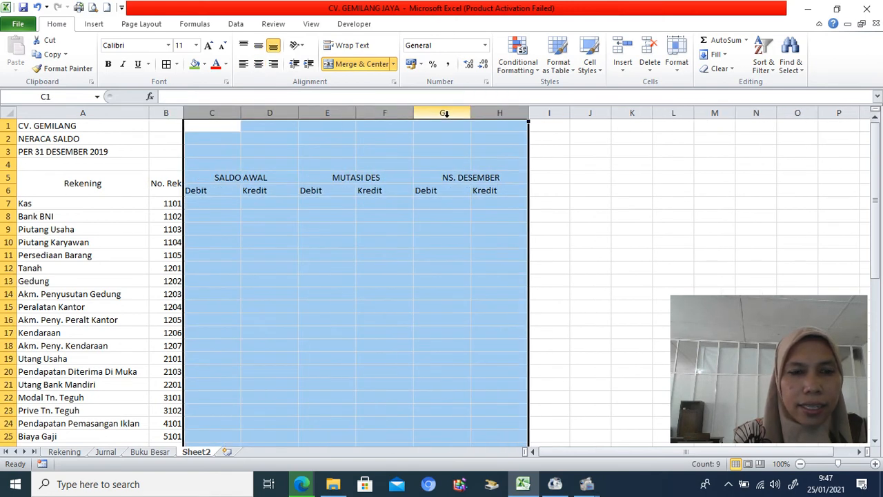
# Step: Enter =VLOOKUP(A7;SaldoAwal;4;FALSE) in C7 for the opening debit balance, using the account table B5:F31 on the Rekening sheet
pyautogui.click(230, 203)
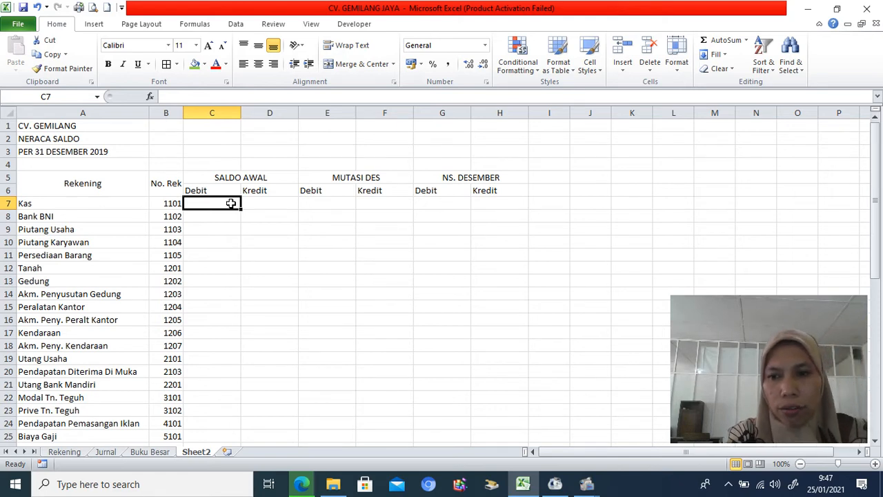
pyautogui.write('=')
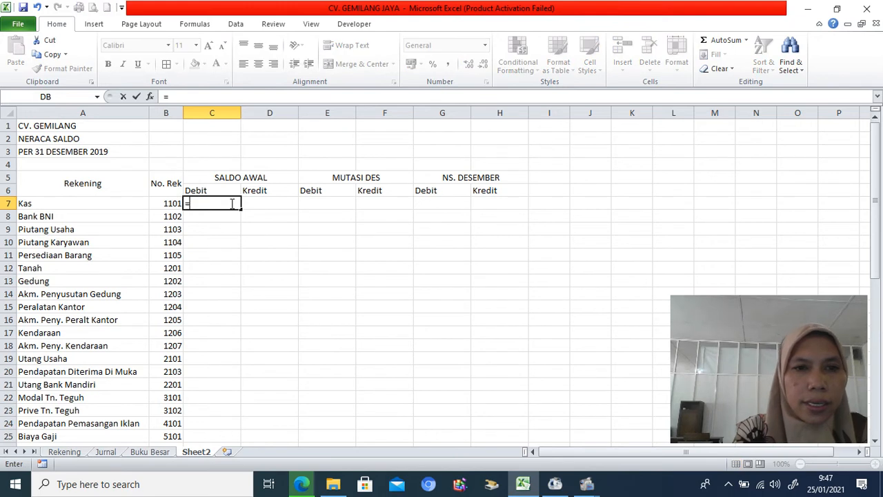
pyautogui.write('VLOOKUP')
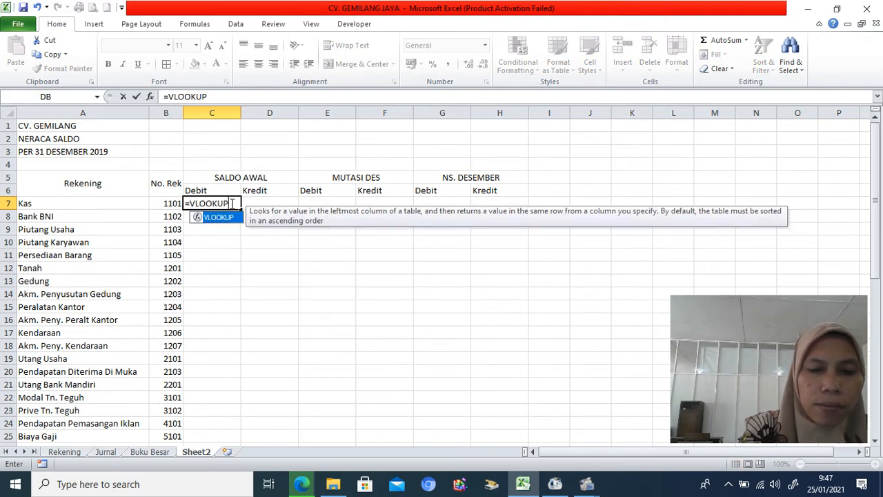
pyautogui.write('(')
pyautogui.click(83, 202)
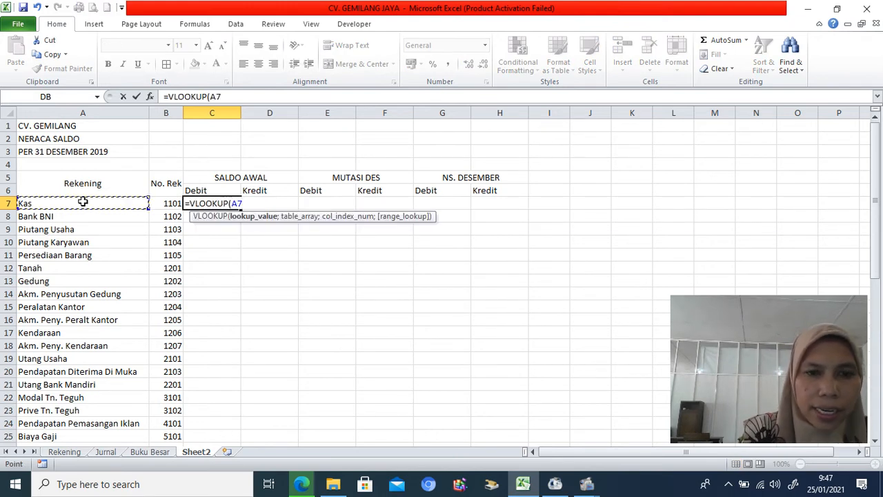
pyautogui.write(';')
pyautogui.click(70, 454)
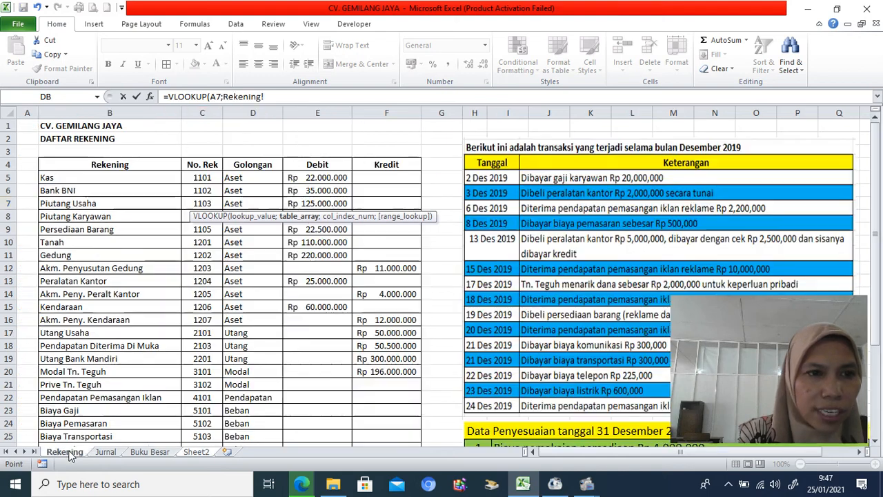
pyautogui.moveTo(72, 178); pyautogui.dragTo(386, 195)
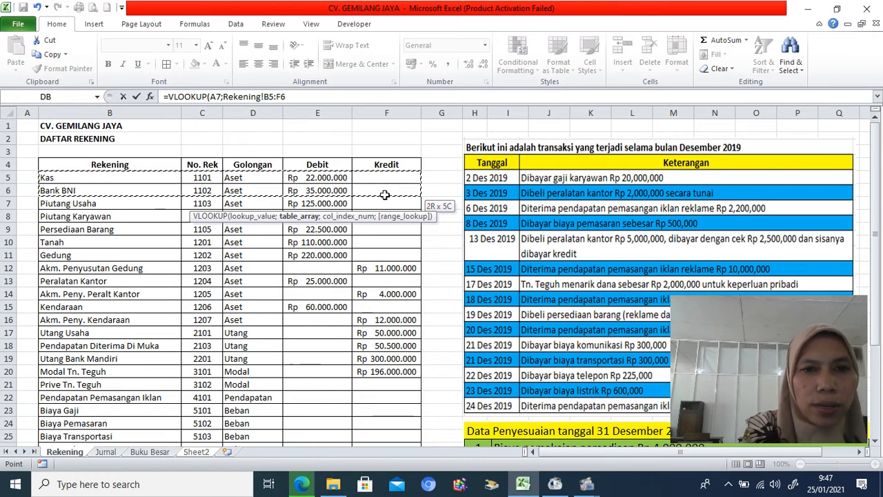
pyautogui.moveTo(386, 196); pyautogui.dragTo(380, 413)
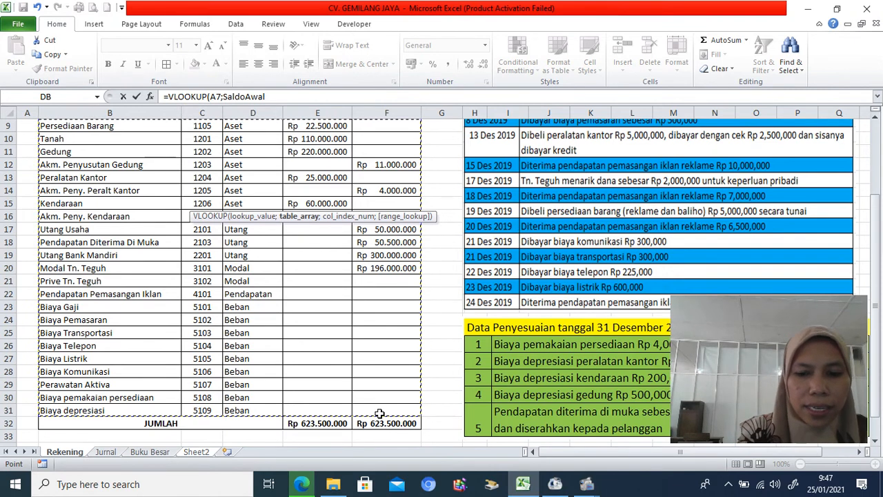
pyautogui.write(';')
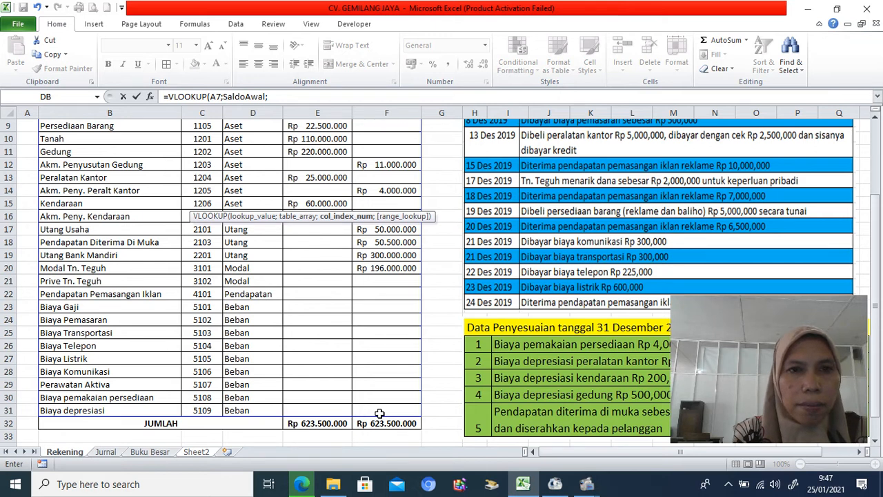
pyautogui.write('4;')
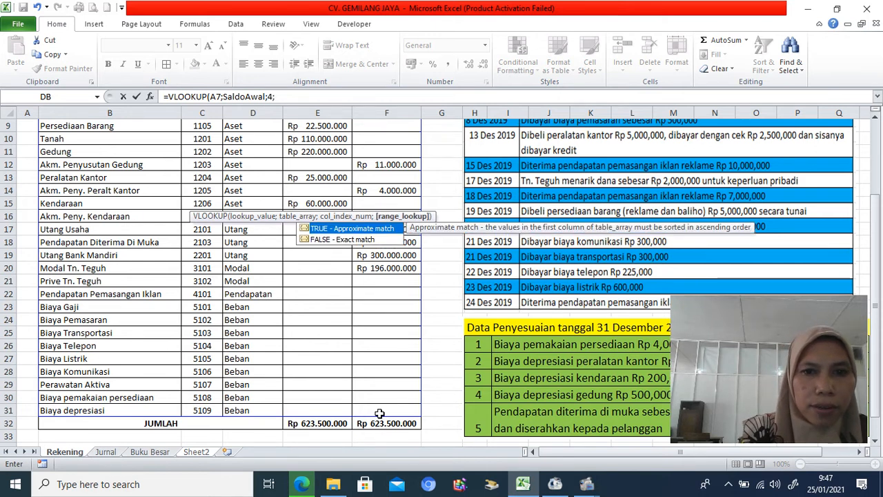
pyautogui.write('FALSE)')
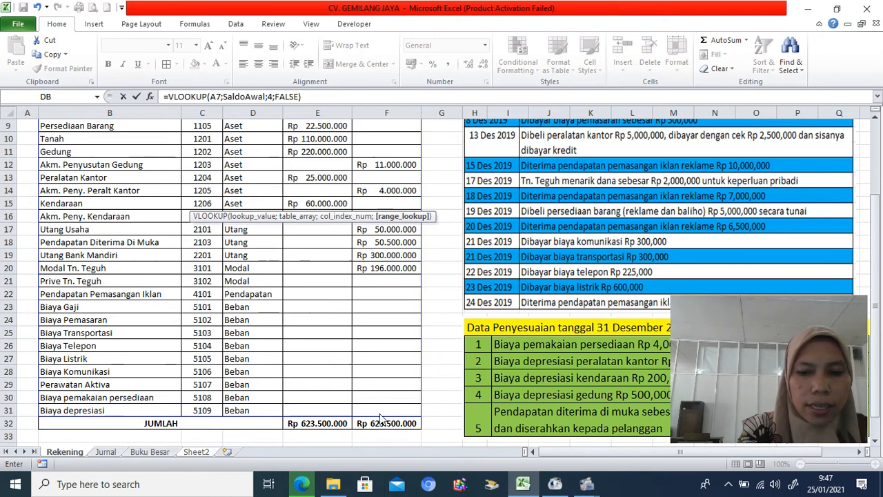
pyautogui.press('Return')
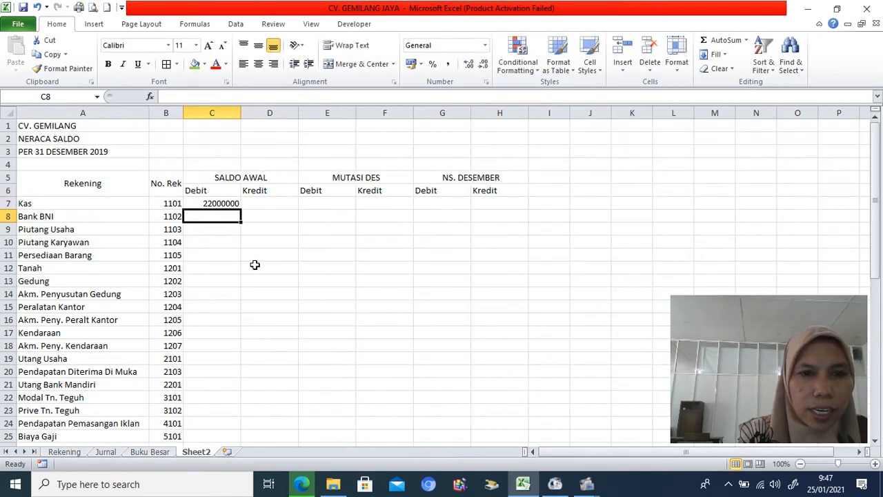
# Step: Enter =VLOOKUP(A7;SaldoAwal;5;FALSE) in D7 for the opening credit balance and fill C7:D7 down to row 33
pyautogui.click(256, 205)
pyautogui.write('=VLOOKUP(')
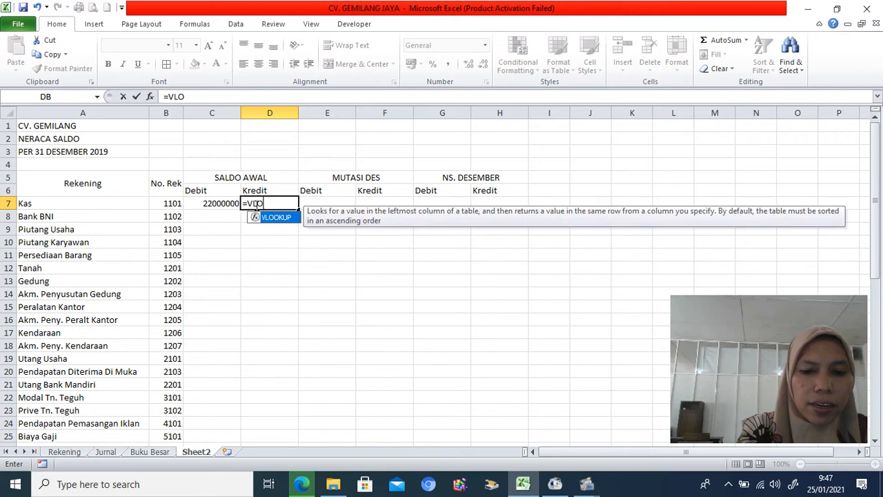
pyautogui.click(90, 204)
pyautogui.write(';')
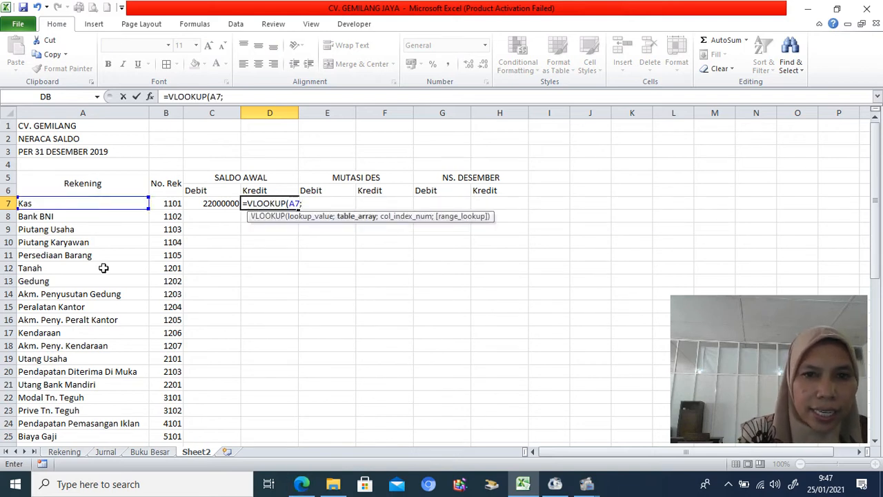
pyautogui.click(70, 455)
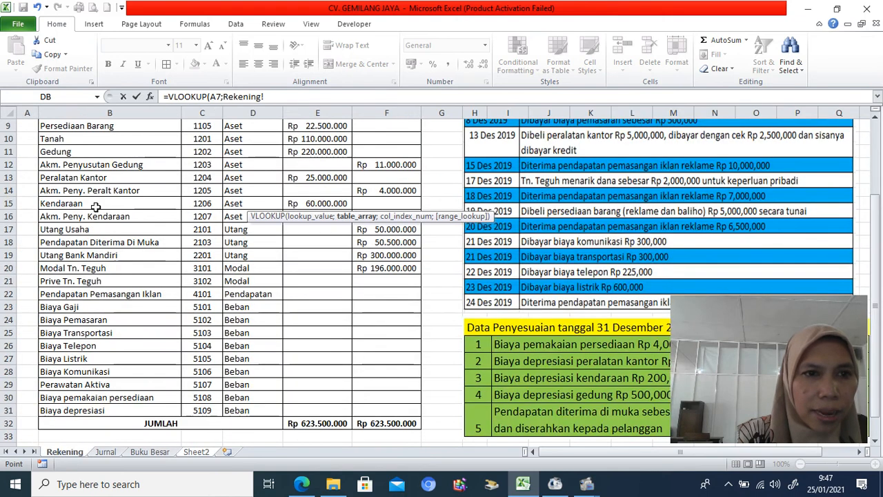
pyautogui.moveTo(69, 409); pyautogui.dragTo(394, 158)
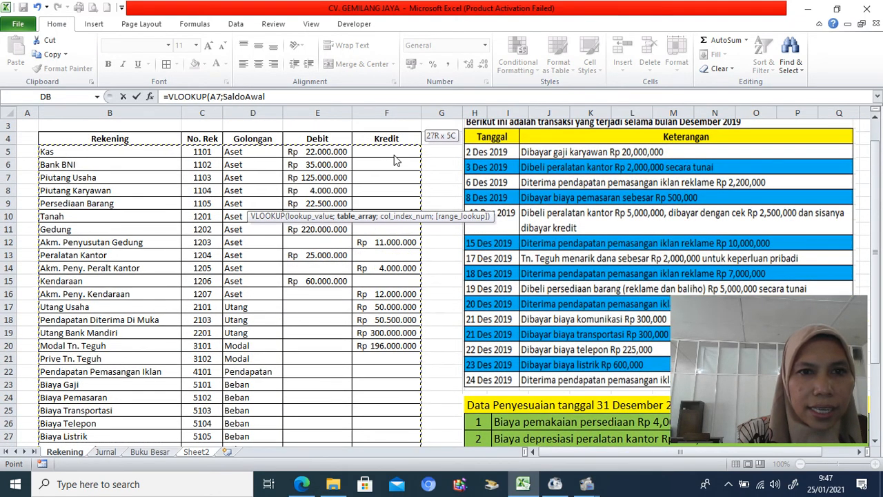
pyautogui.write(';')
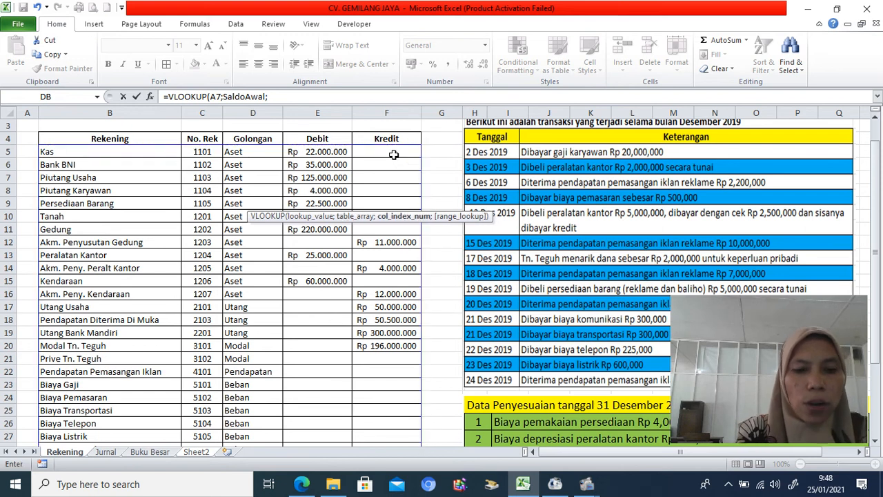
pyautogui.write('5;FALSE')
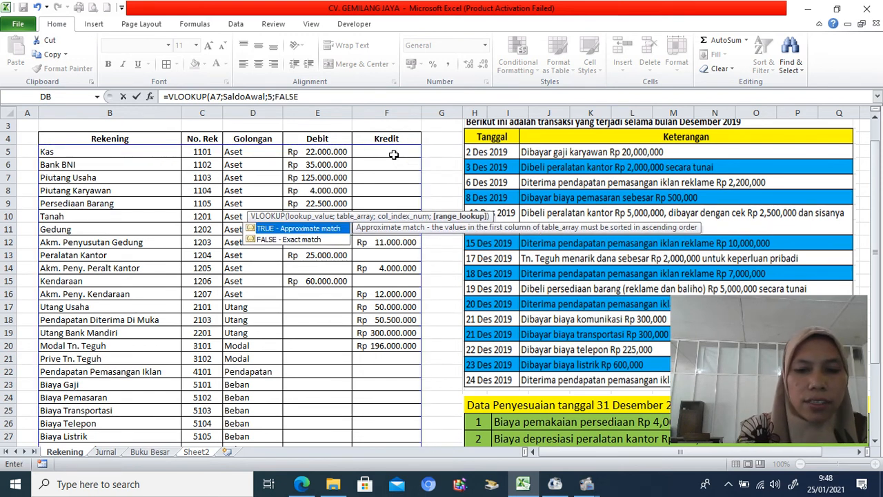
pyautogui.press('Return')
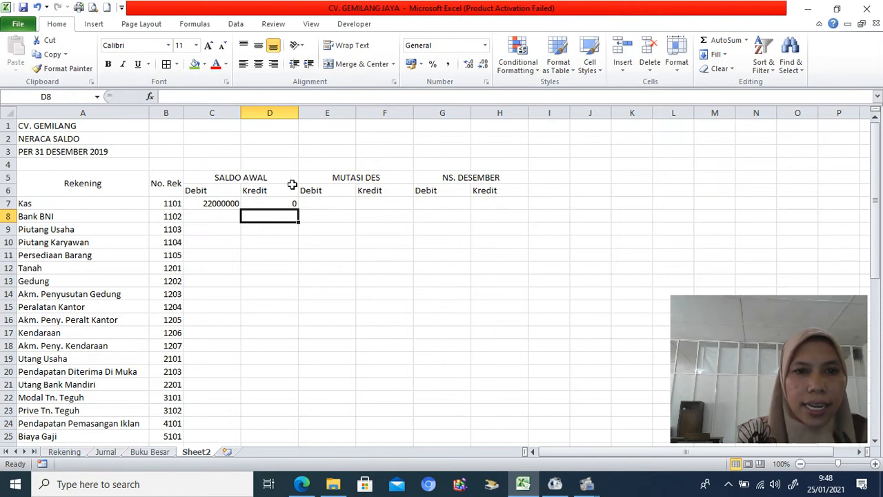
pyautogui.moveTo(231, 201); pyautogui.dragTo(253, 410)
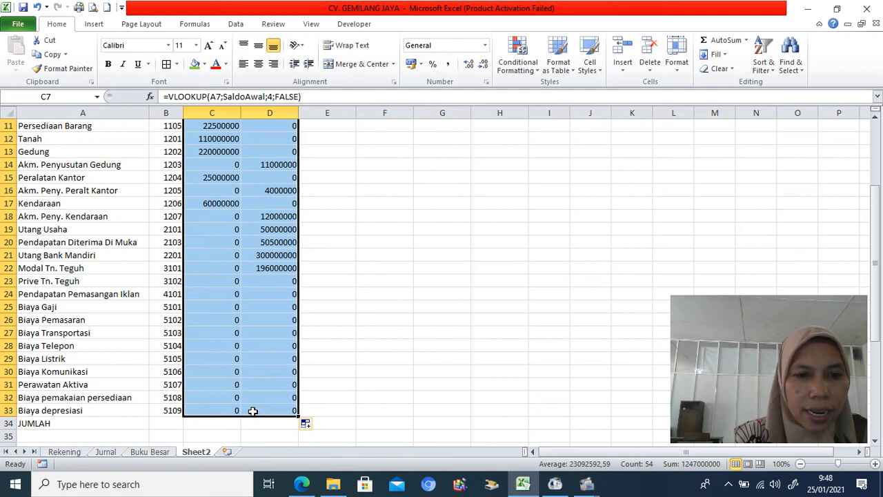
# Step: Format the opening balances in C7:D33 as Rp English (Indonesia) accounting without decimals and widen columns C and D to fit the amounts
pyautogui.click(420, 64)
pyautogui.click(354, 79)
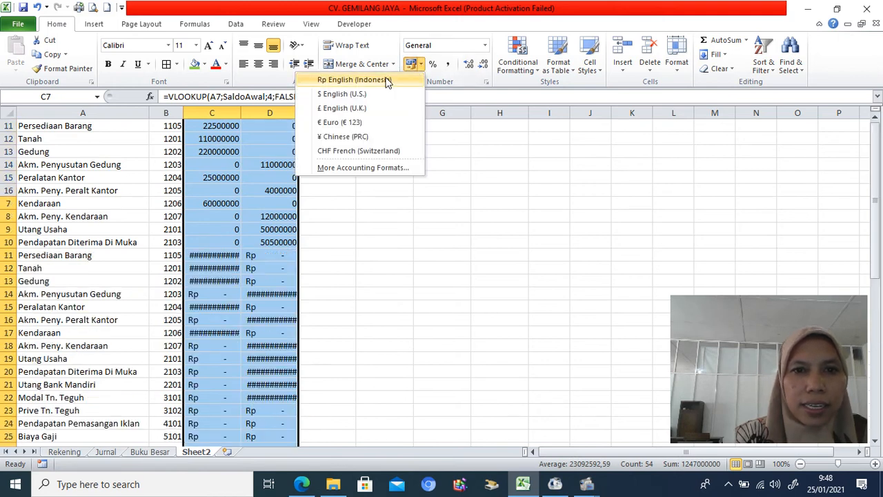
pyautogui.click(483, 69)
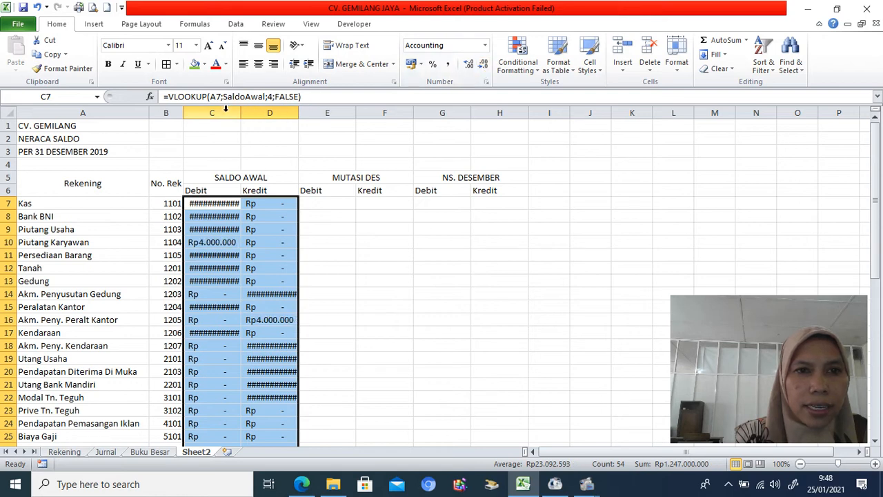
pyautogui.moveTo(222, 113); pyautogui.dragTo(308, 112)
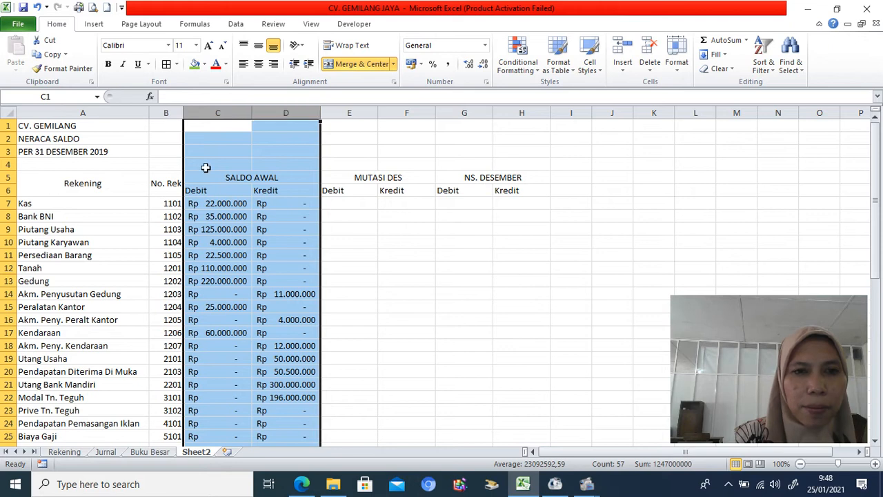
# Step: Make the headings in C5:H6 bold and align them vertically in the middle
pyautogui.moveTo(202, 178); pyautogui.dragTo(512, 192)
pyautogui.click(108, 64)
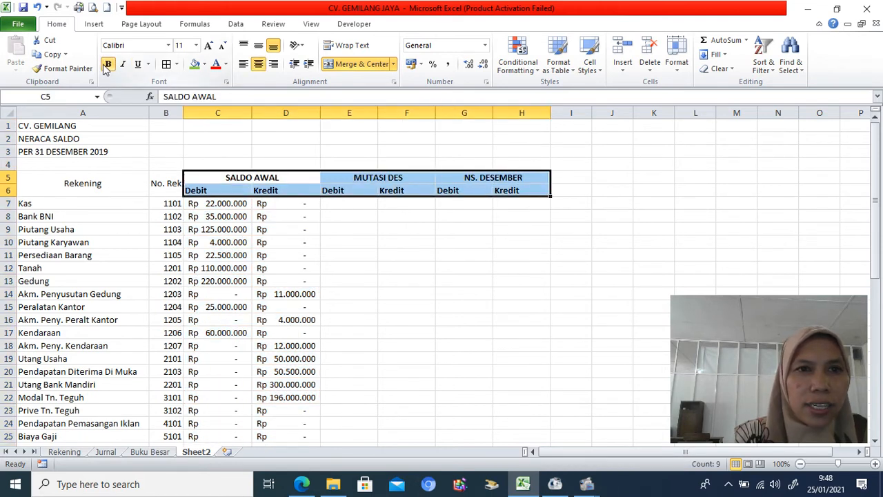
pyautogui.click(258, 45)
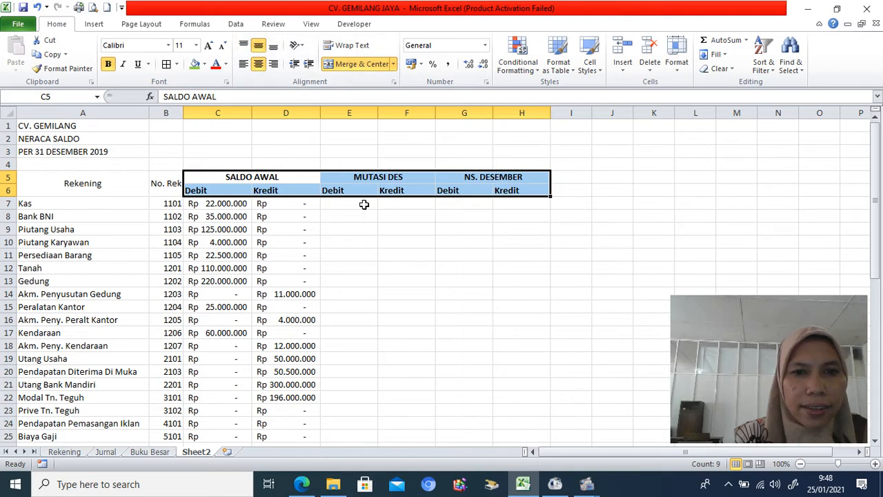
# Step: Total the opening balances in the JUMLAH row with =SUM(C7:C33) in C34 filled across to D34, and make row 34 bold
pyautogui.moveTo(875, 138); pyautogui.dragTo(872, 243)
pyautogui.click(200, 304)
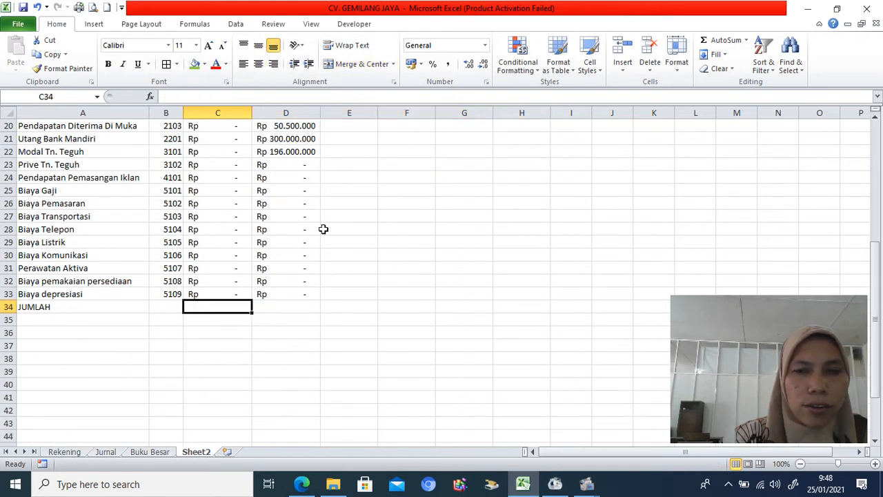
pyautogui.click(712, 43)
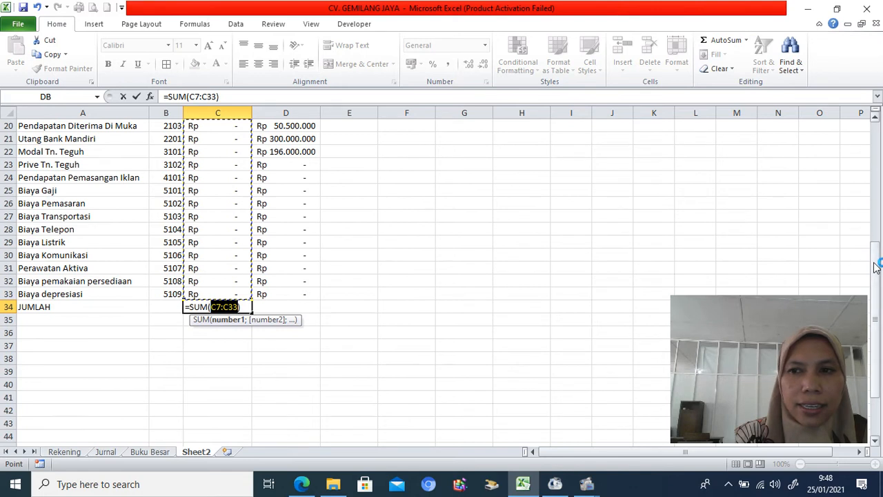
pyautogui.moveTo(873, 251); pyautogui.dragTo(871, 143)
pyautogui.press('Return')
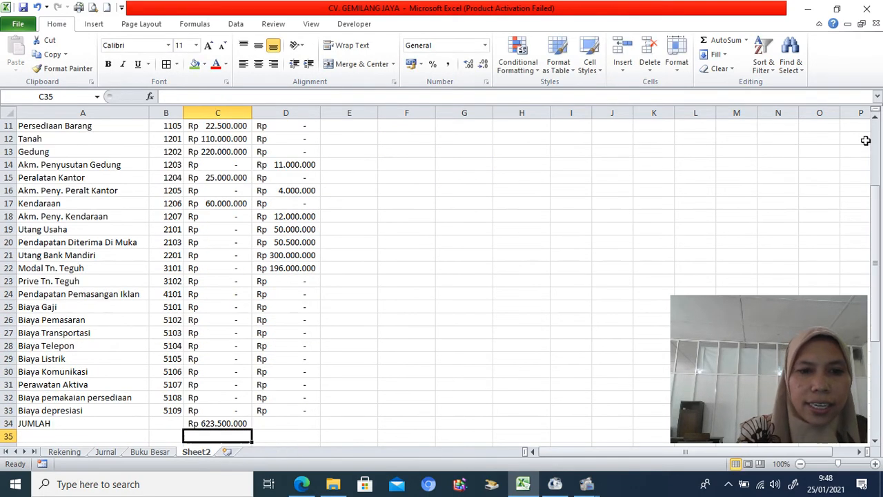
pyautogui.click(219, 424)
pyautogui.moveTo(252, 431); pyautogui.dragTo(309, 430)
pyautogui.click(10, 424)
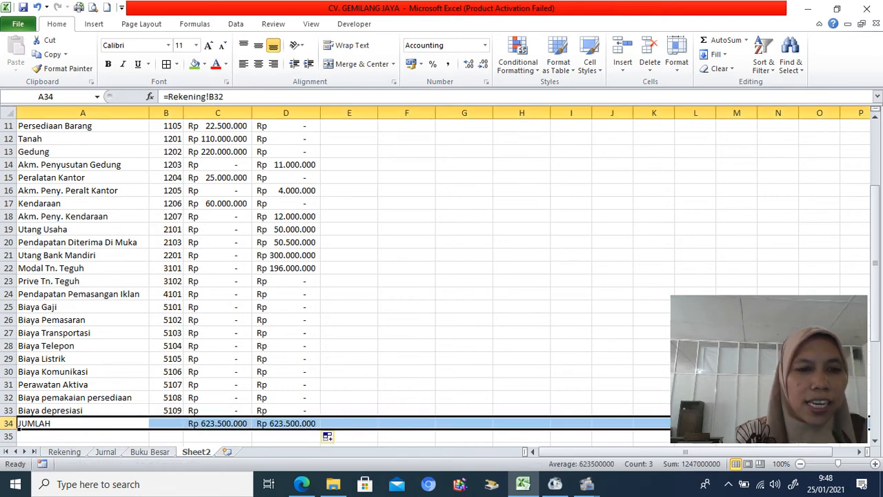
pyautogui.hotkey('ctrl', 'b')
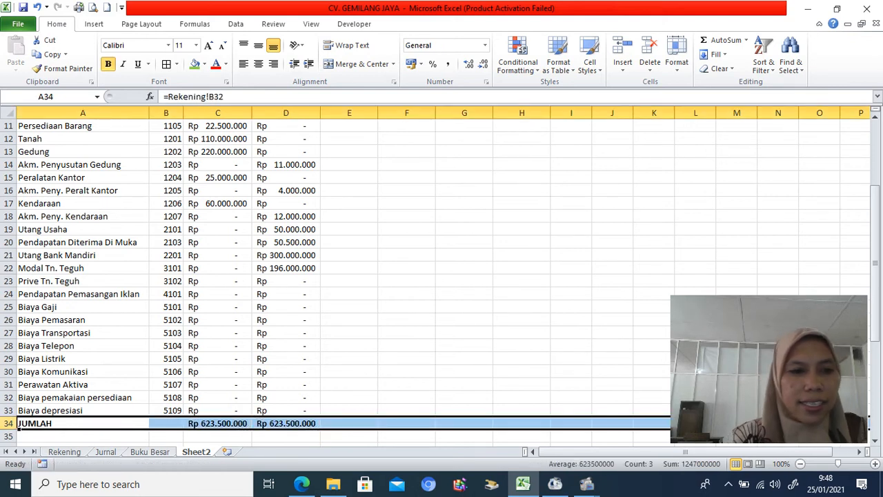
# Step: Apply all borders to the trial balance table in A5:H34
pyautogui.moveTo(27, 423); pyautogui.dragTo(503, 176)
pyautogui.click(166, 65)
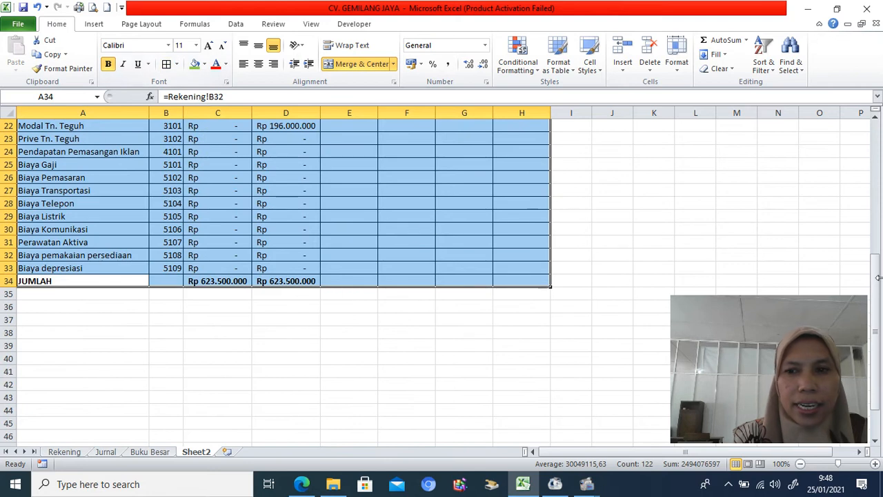
pyautogui.moveTo(879, 277); pyautogui.dragTo(874, 132)
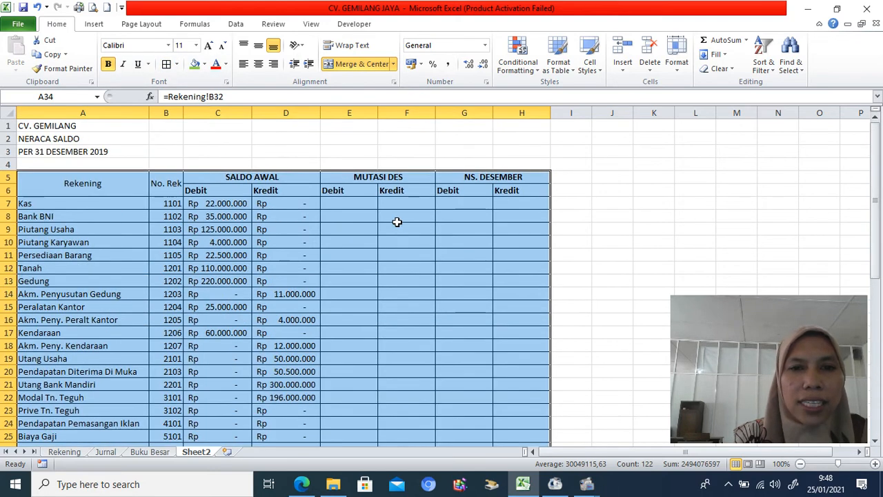
# Step: Start a SUMIF formula in E7 for the December debit mutation, with the absolute range Jurnal!$B$6:$B$34 as the lookup range
pyautogui.click(354, 203)
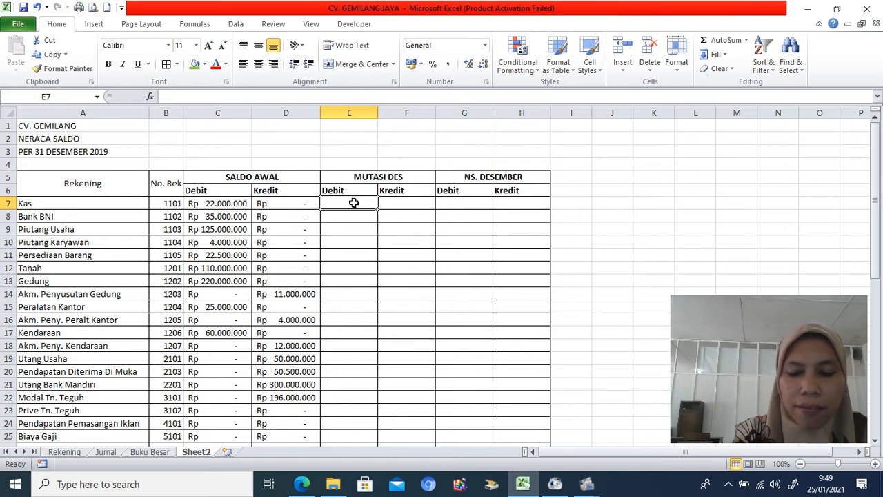
pyautogui.write('=SUM')
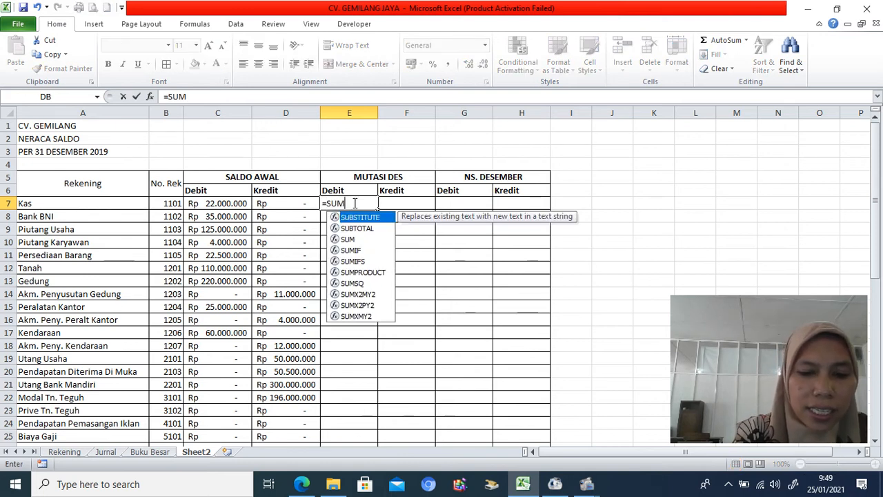
pyautogui.write('IF(')
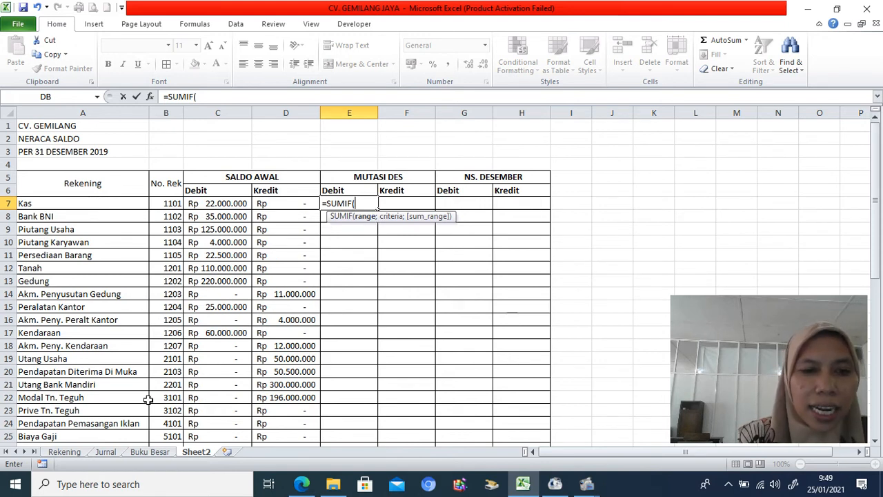
pyautogui.click(106, 453)
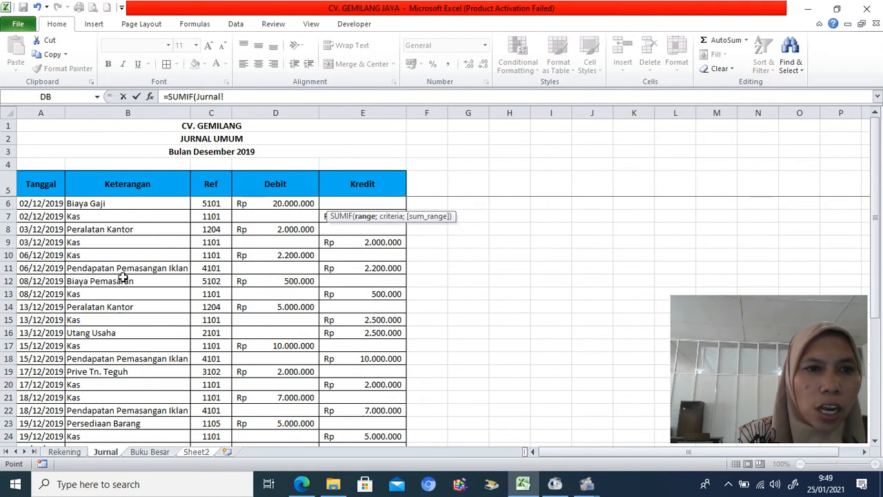
pyautogui.click(115, 203)
pyautogui.moveTo(115, 372); pyautogui.dragTo(116, 411)
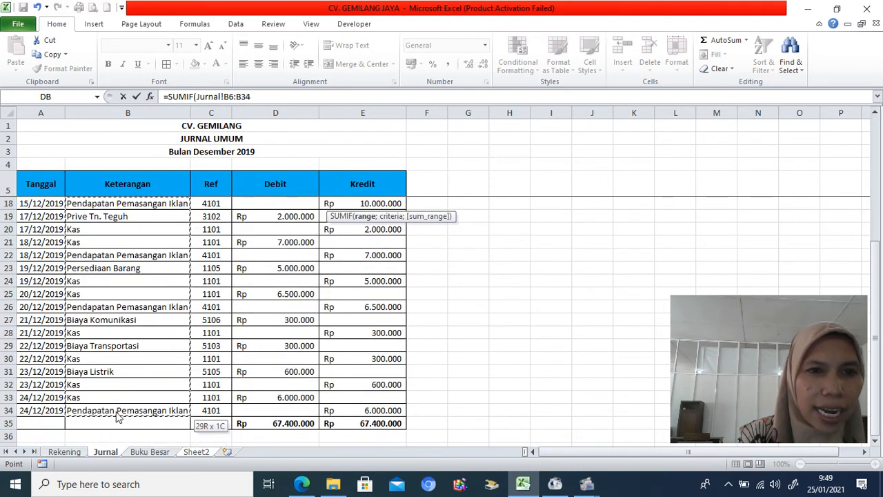
pyautogui.press('F4')
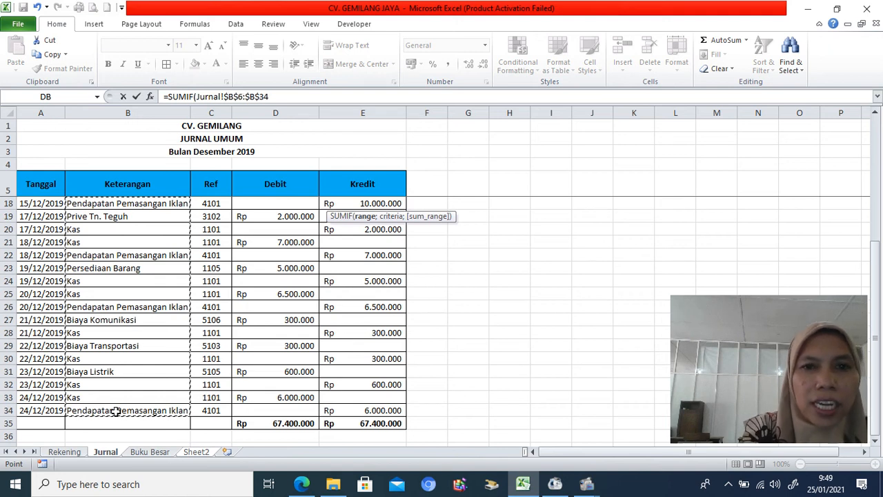
pyautogui.write(';')
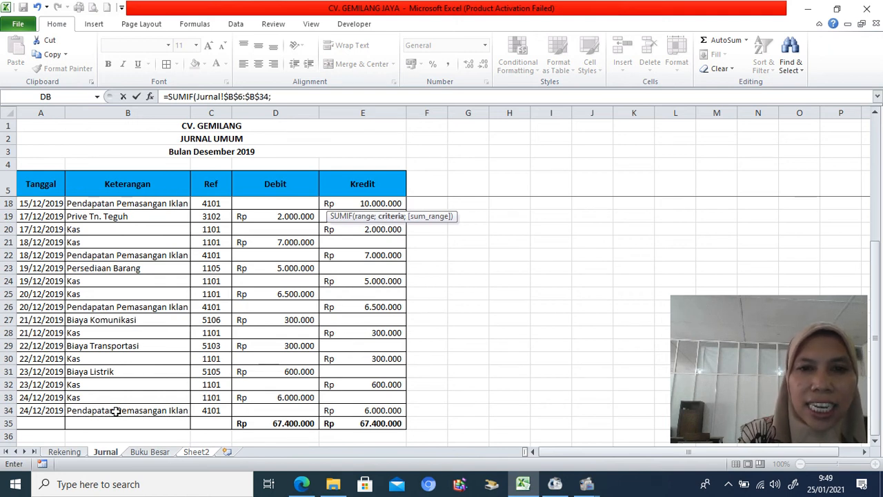
# Step: Complete the E7 SUMIF formula with criterion Sheet2!A7 and the absolute sum range Jurnal!$D$6:$D$34
pyautogui.click(196, 452)
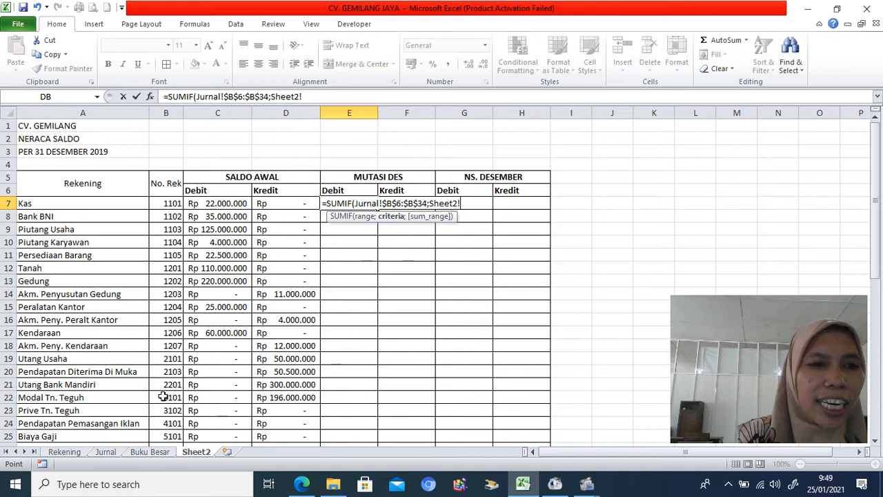
pyautogui.click(91, 201)
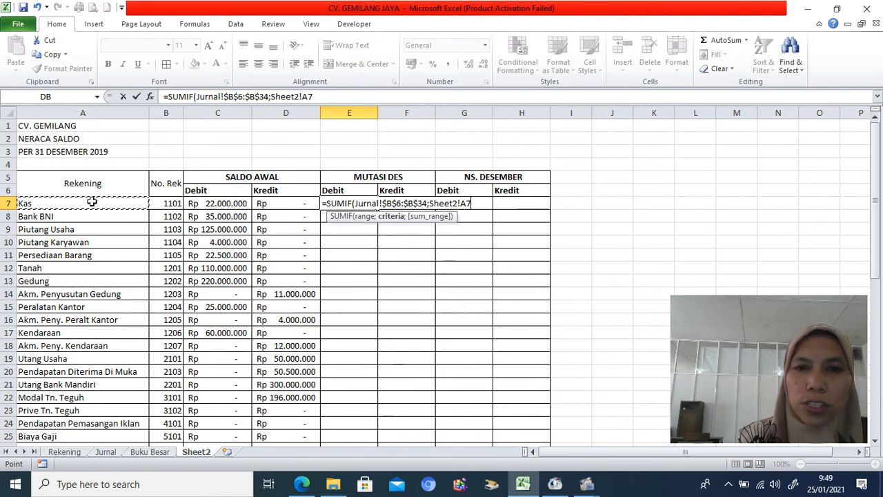
pyautogui.write(';')
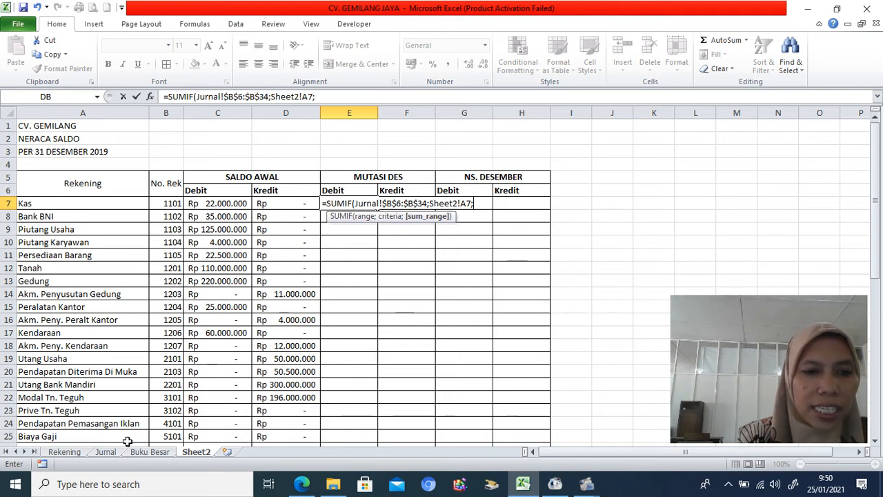
pyautogui.click(109, 453)
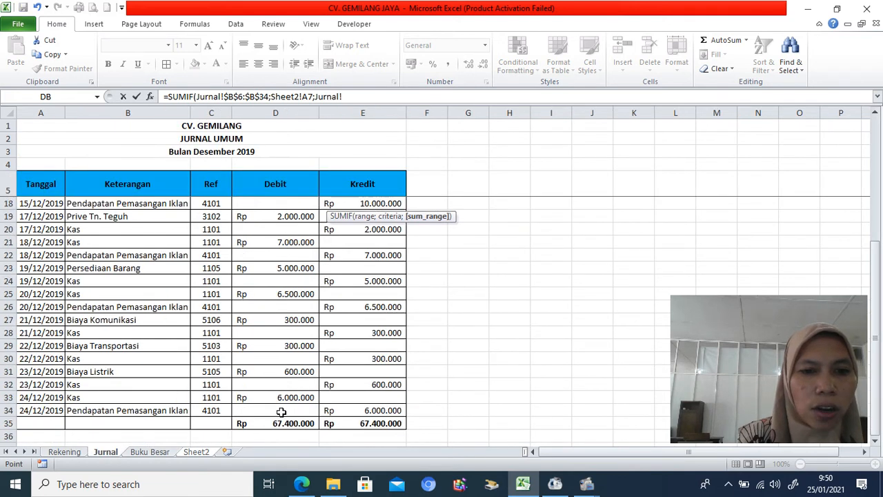
pyautogui.moveTo(283, 410); pyautogui.dragTo(283, 203)
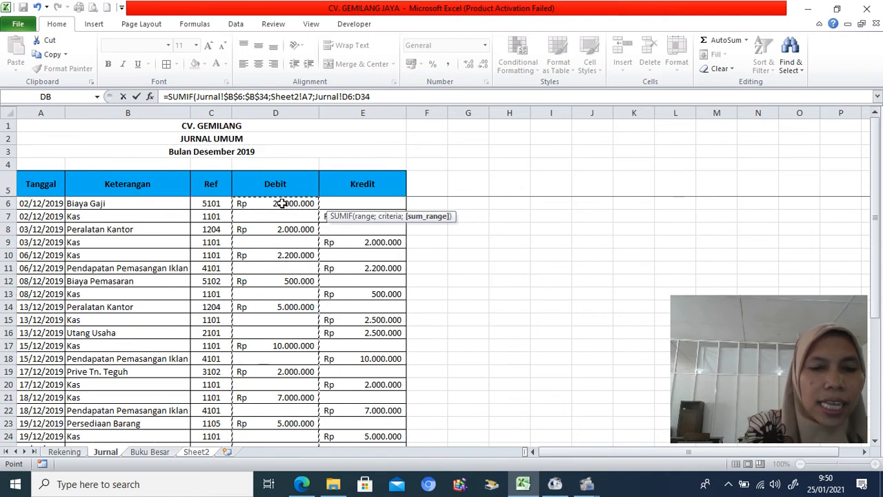
pyautogui.press('F4')
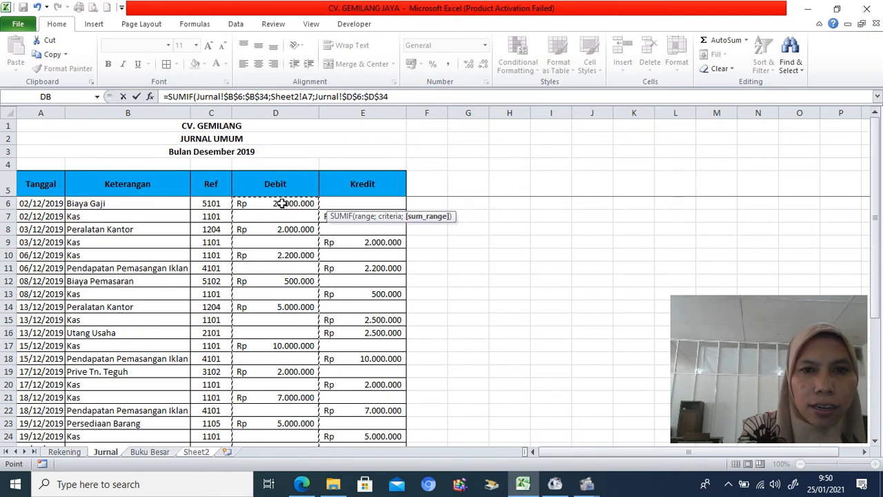
pyautogui.press('Return')
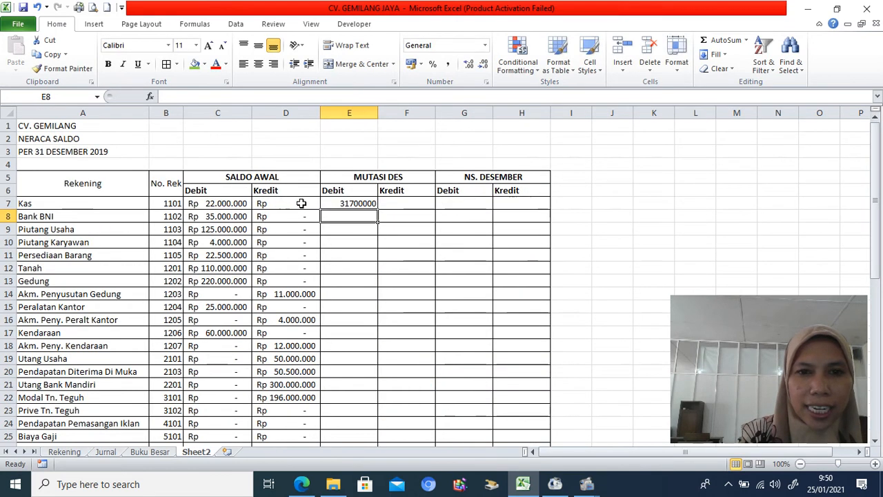
pyautogui.click(357, 204)
# Step: Start a SUMIF formula in F7 for the December credit mutation, with the absolute range Jurnal!$B$6:$B$34 as the lookup range
pyautogui.click(397, 203)
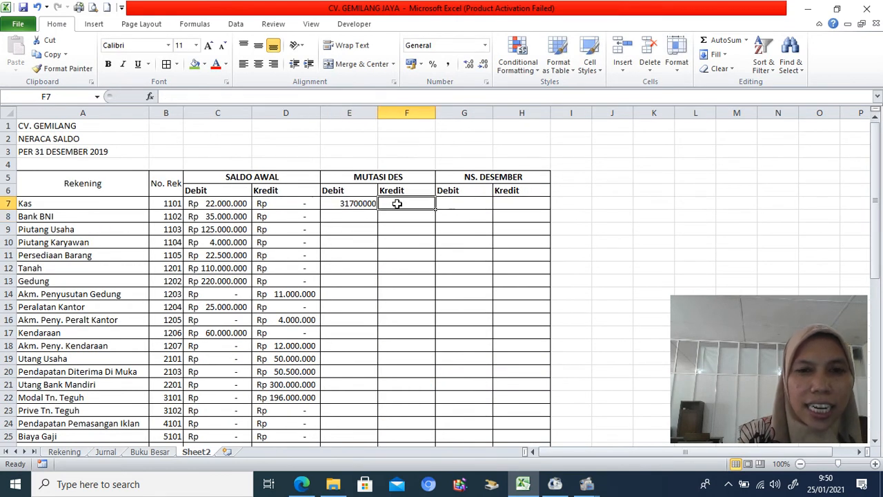
pyautogui.write('=SUMIF(')
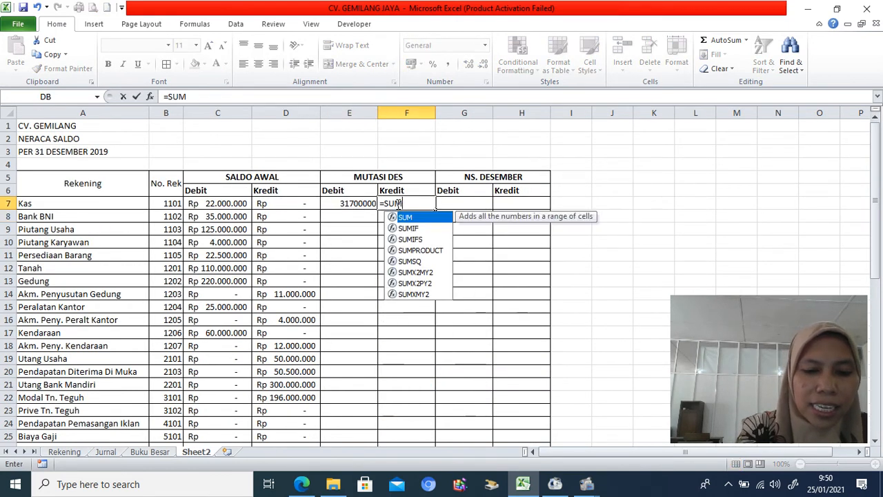
pyautogui.click(106, 451)
pyautogui.moveTo(103, 204); pyautogui.dragTo(112, 412)
pyautogui.press('F4')
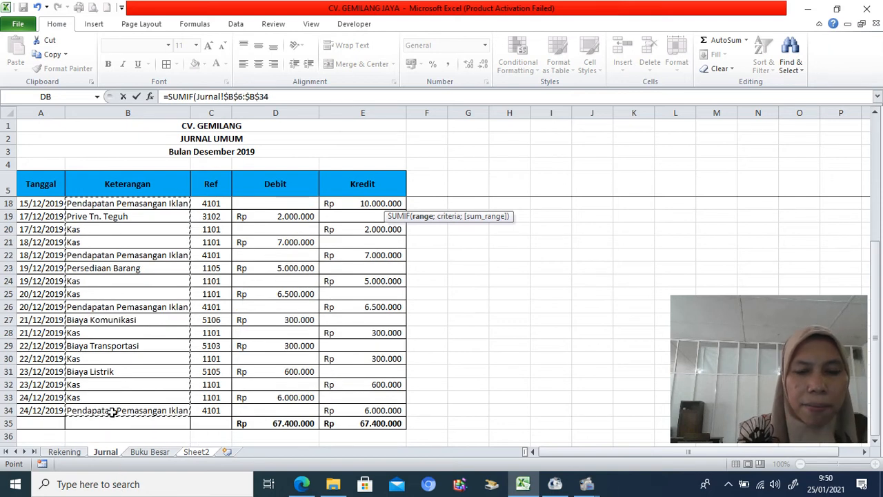
pyautogui.write(';')
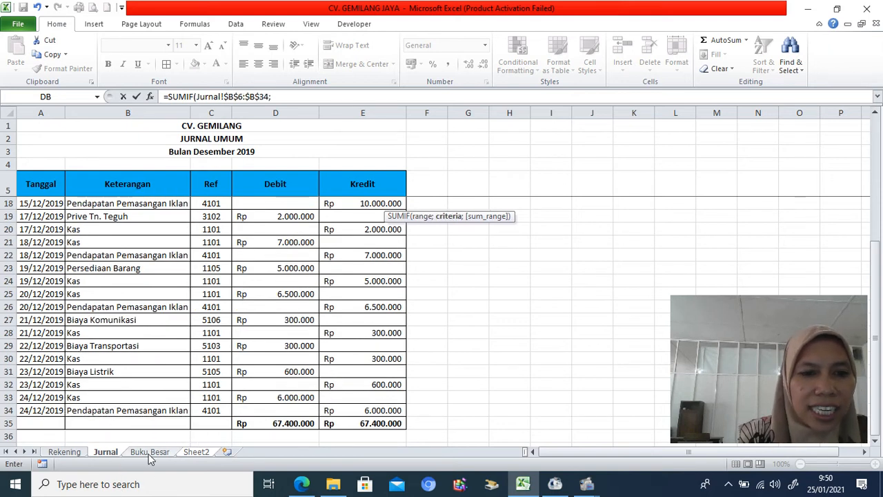
# Step: Complete the F7 SUMIF formula with criterion Sheet2!A7 and the absolute sum range Jurnal!$E$6:$E$34
pyautogui.click(196, 453)
pyautogui.click(101, 203)
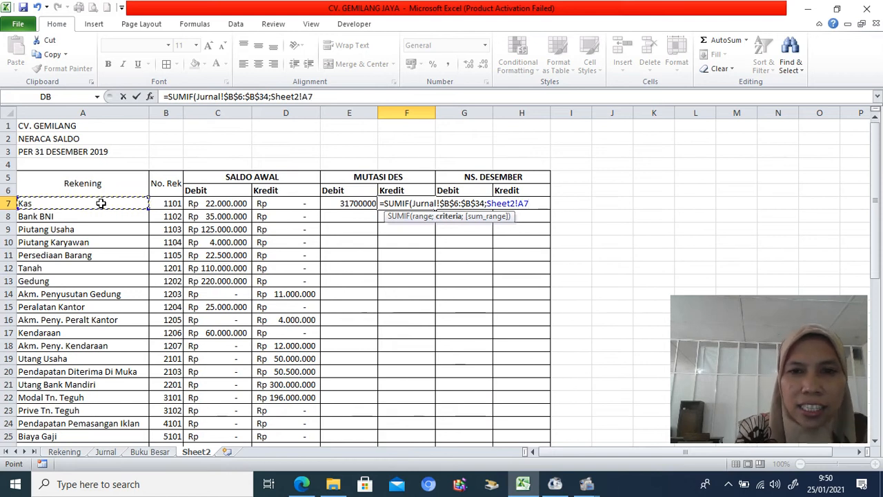
pyautogui.write(';')
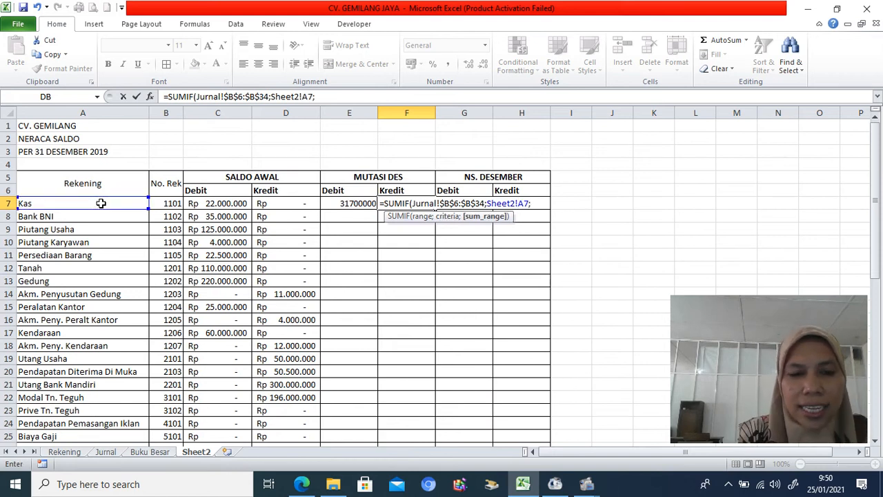
pyautogui.click(106, 453)
pyautogui.moveTo(365, 409); pyautogui.dragTo(363, 205)
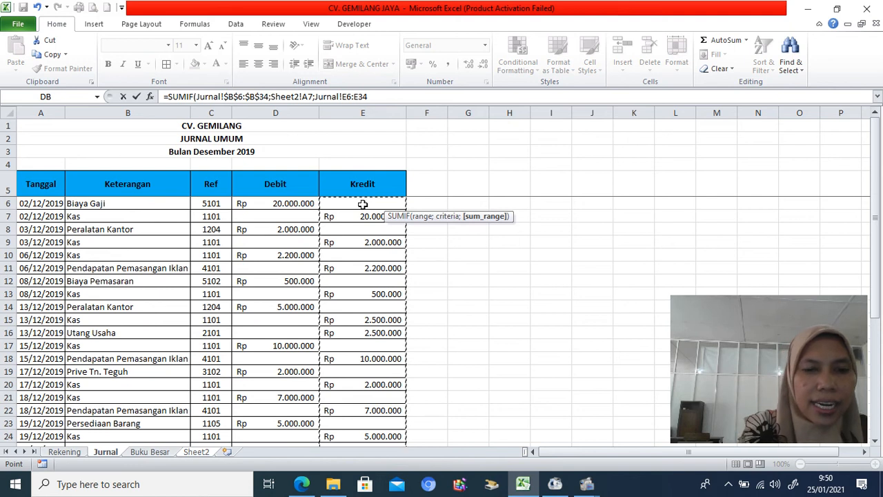
pyautogui.press('F4')
pyautogui.press('Return')
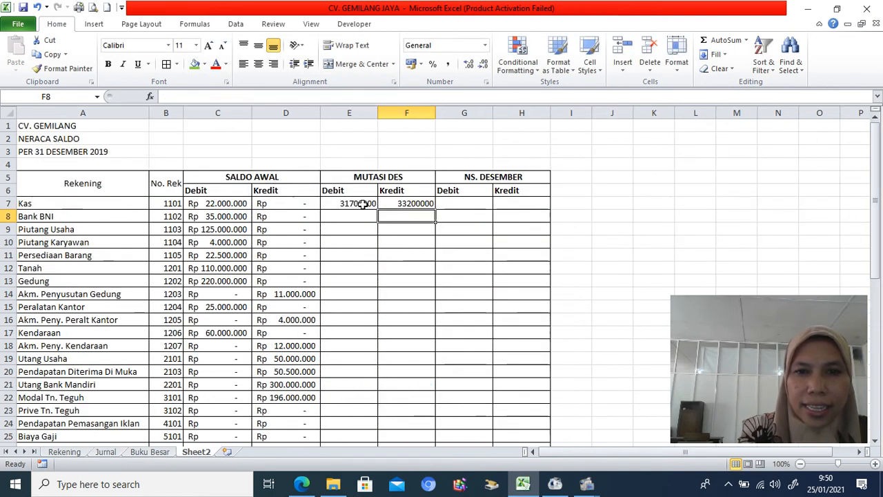
# Step: Copy the accounting format of D7 to E7:F7 and widen columns E and F equally to fit the amounts
pyautogui.click(285, 201)
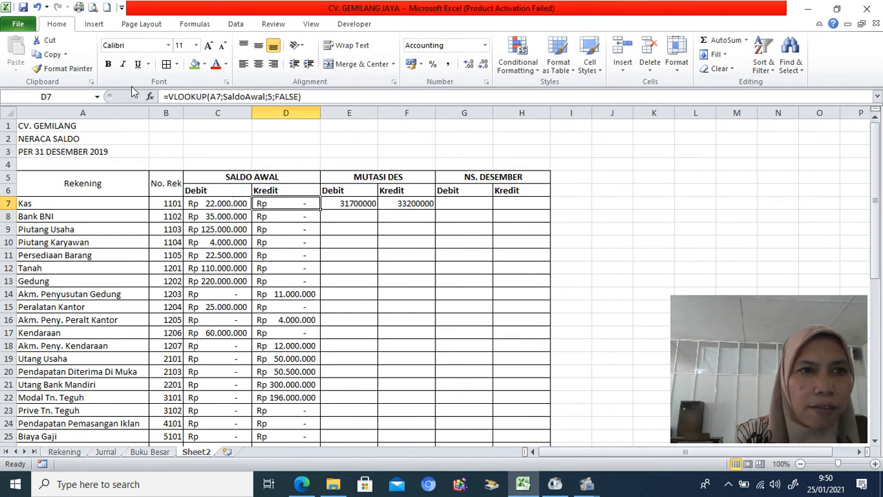
pyautogui.click(65, 68)
pyautogui.moveTo(343, 203); pyautogui.dragTo(394, 200)
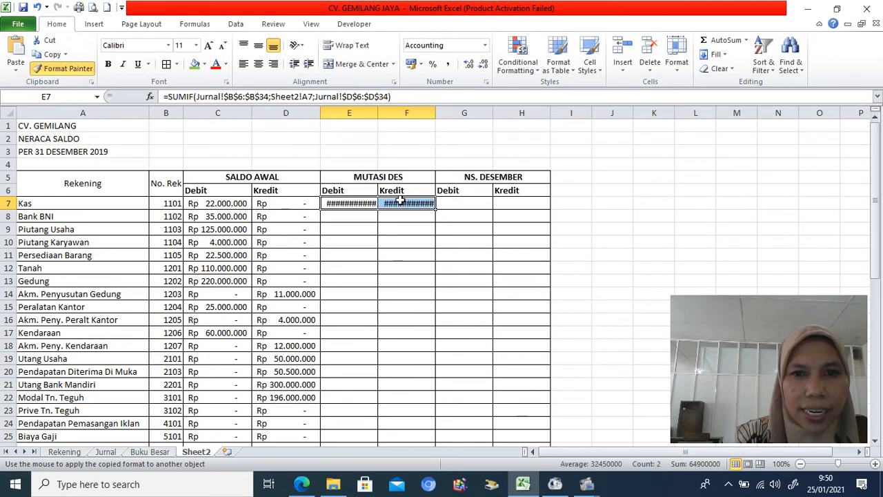
pyautogui.click(361, 111)
pyautogui.moveTo(362, 111); pyautogui.dragTo(460, 114)
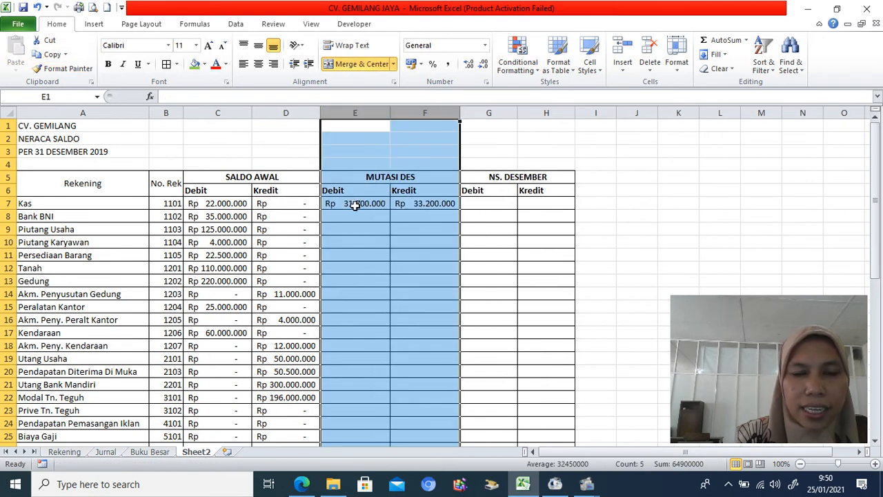
# Step: Fill the December mutation formulas in E7:F7 down to row 33 and copy the JUMLAH total from D34 to E34:F34
pyautogui.moveTo(355, 204); pyautogui.dragTo(423, 416)
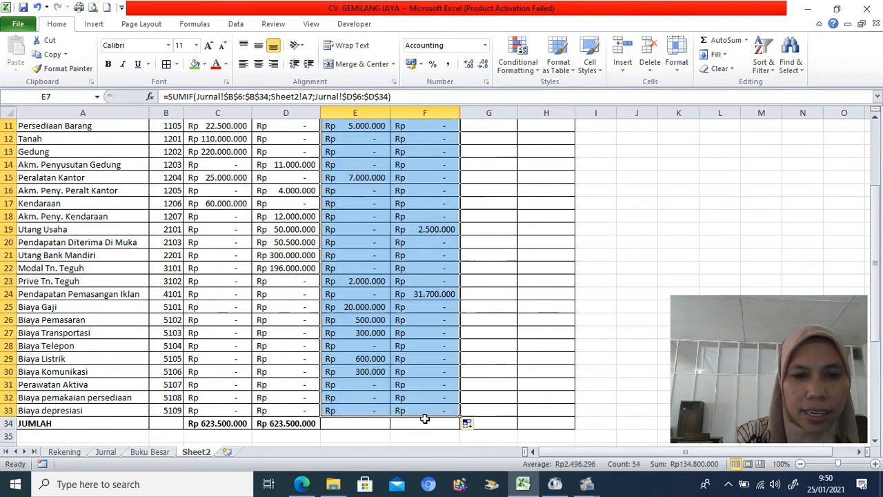
pyautogui.click(300, 423)
pyautogui.moveTo(320, 428); pyautogui.dragTo(448, 431)
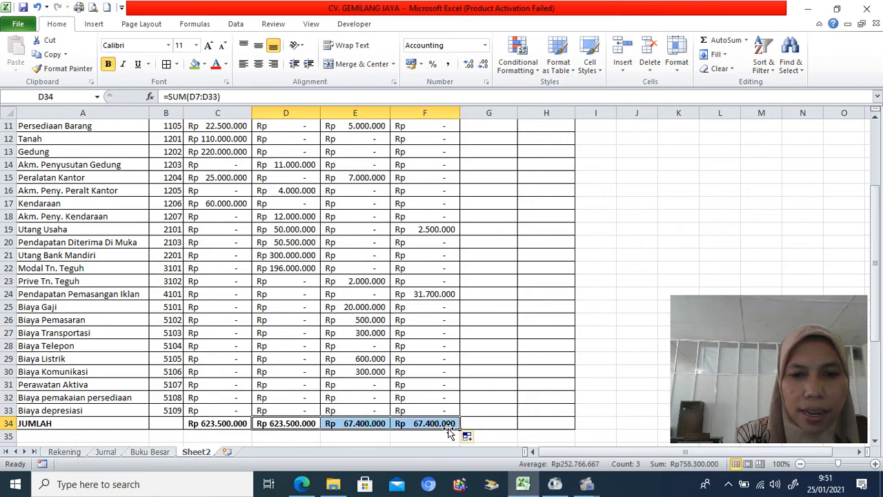
pyautogui.click(619, 345)
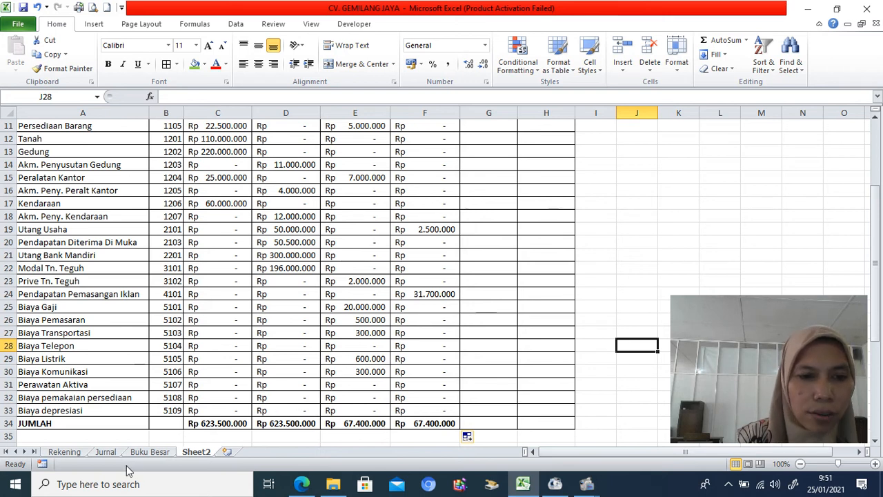
# Step: Check the debit and credit totals in row 35 of Jurnal against the December mutation totals of the trial balance
pyautogui.click(107, 452)
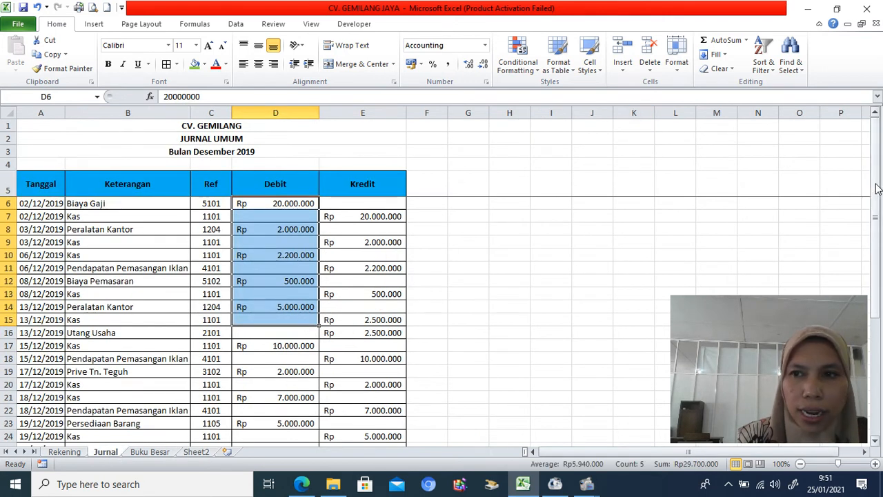
pyautogui.moveTo(875, 190); pyautogui.dragTo(869, 370)
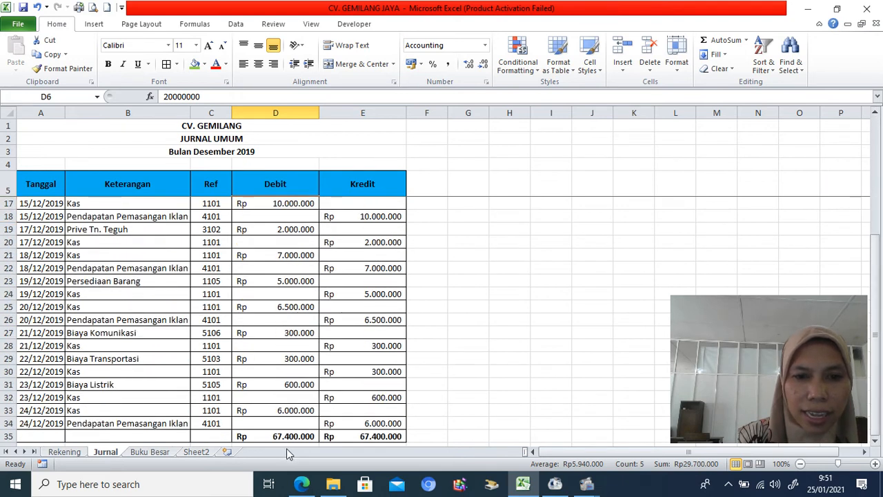
pyautogui.click(276, 436)
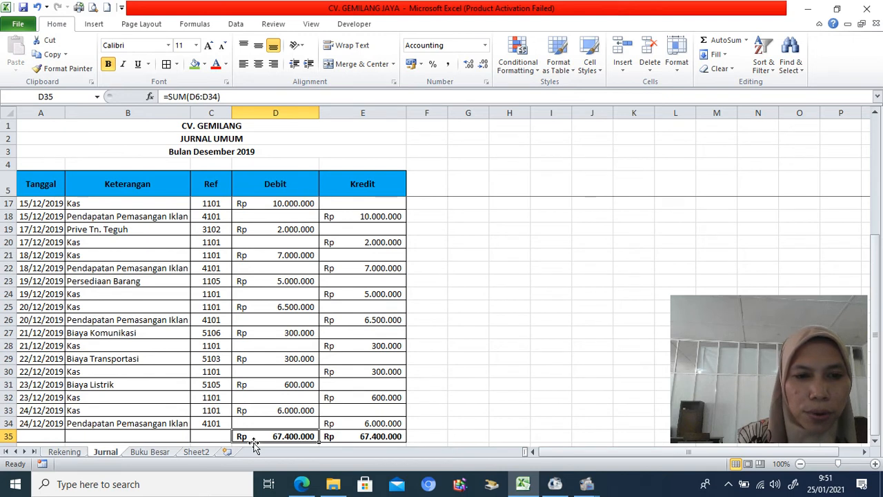
pyautogui.click(167, 453)
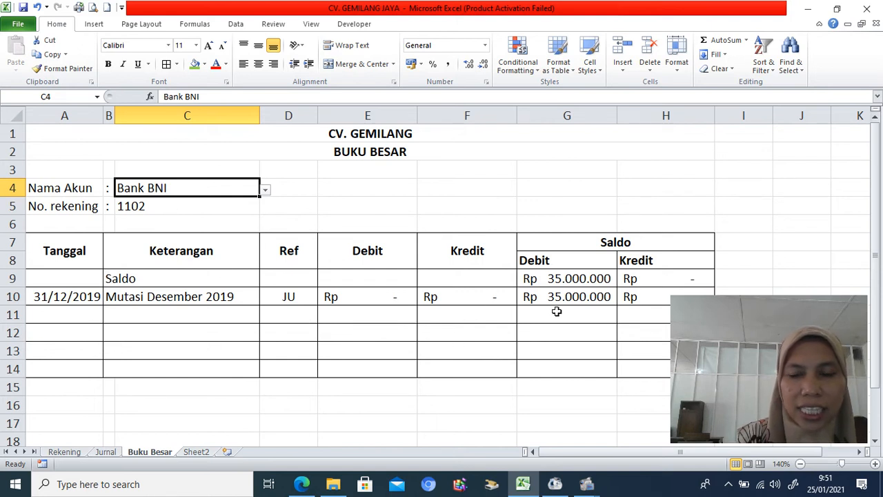
pyautogui.click(196, 452)
pyautogui.moveTo(879, 225); pyautogui.dragTo(879, 158)
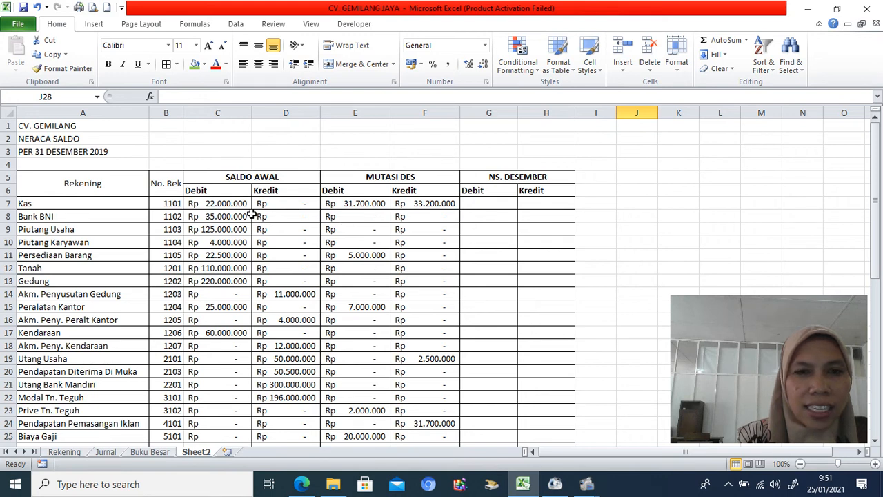
# Step: Set the account name in C4 of Buku Besar to Kas to compare its December mutation with the trial balance
pyautogui.click(153, 452)
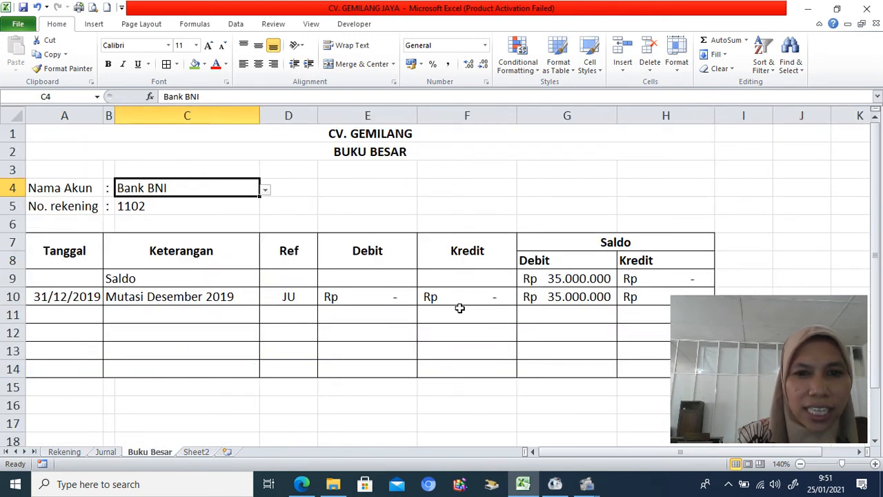
pyautogui.moveTo(375, 296); pyautogui.dragTo(460, 297)
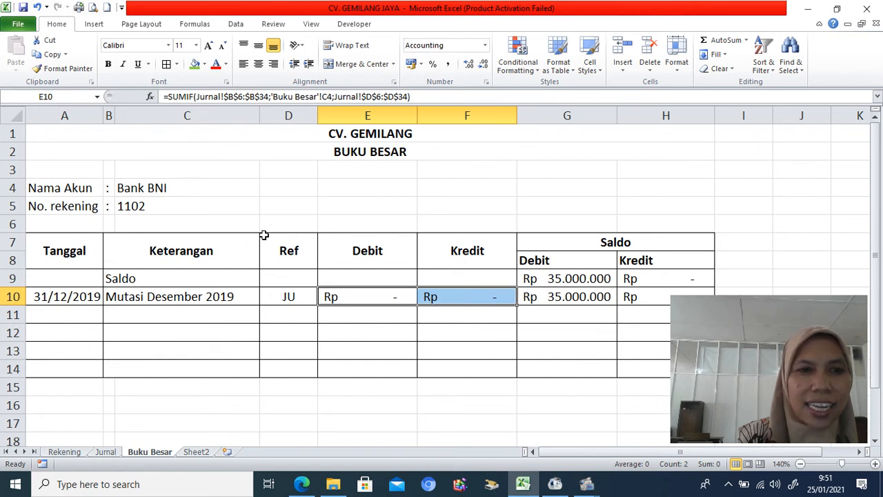
pyautogui.click(186, 190)
pyautogui.click(265, 190)
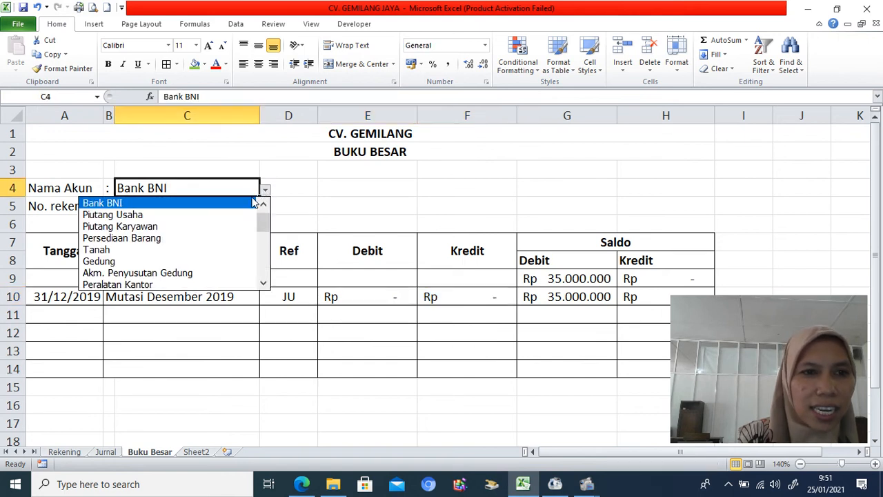
pyautogui.scroll(1, 207, 218)
pyautogui.click(230, 202)
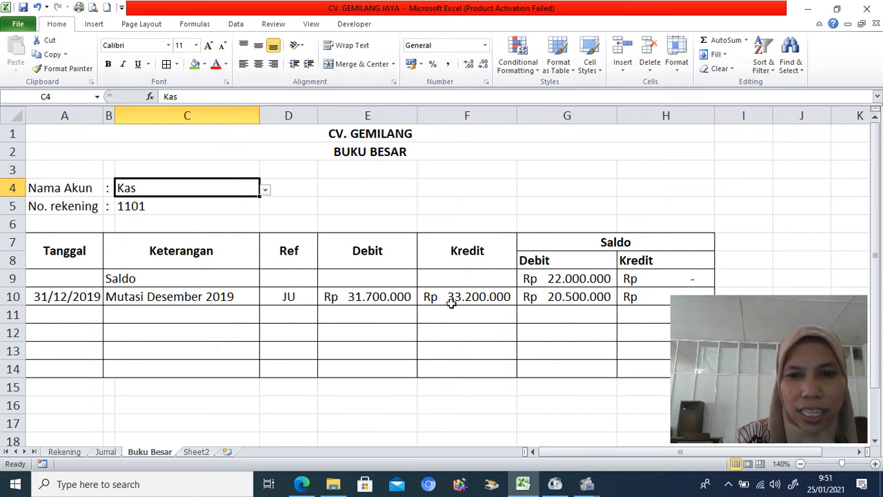
# Step: Return to Sheet2 and widen the NS. DESEMBER columns G and H equally
pyautogui.click(196, 452)
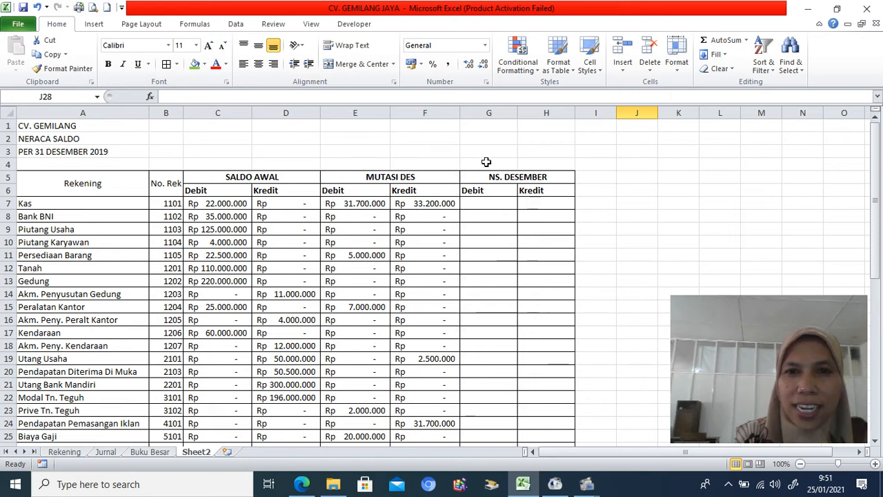
pyautogui.click(499, 110)
pyautogui.moveTo(498, 105); pyautogui.dragTo(592, 110)
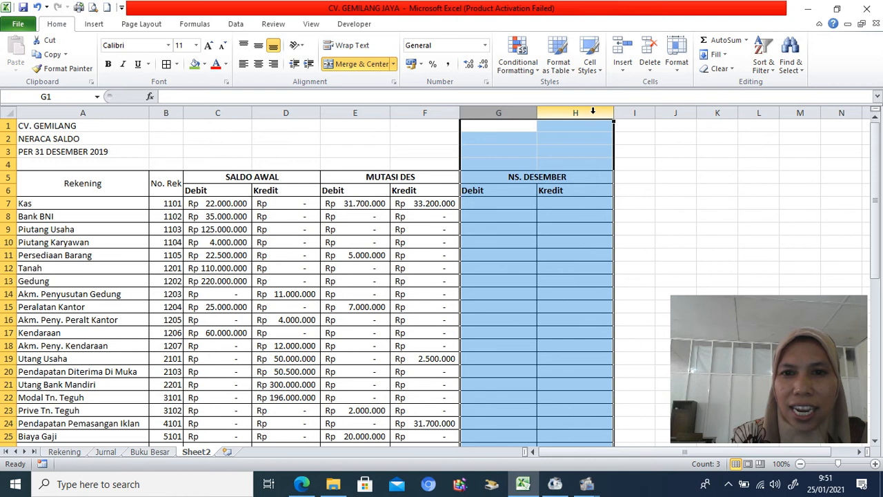
# Step: Examine the opening balance and December mutation cells C7 to F7 of the Kas row as components of the December balance
pyautogui.click(512, 207)
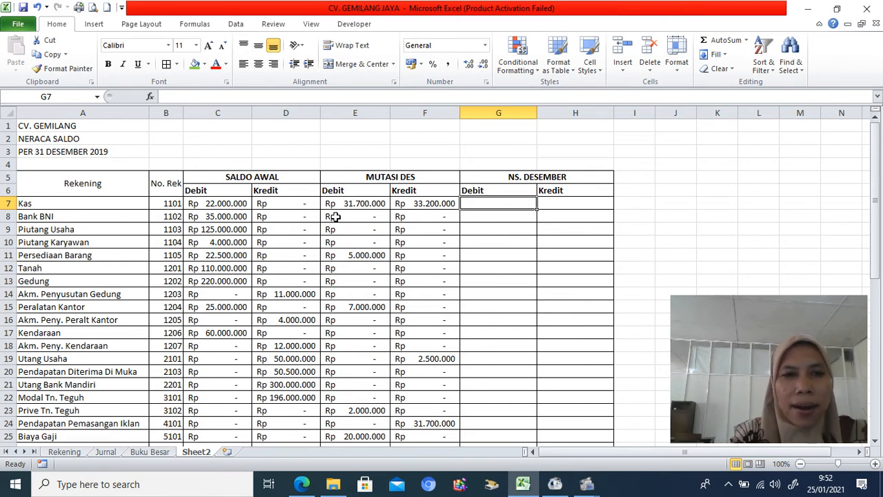
pyautogui.click(227, 204)
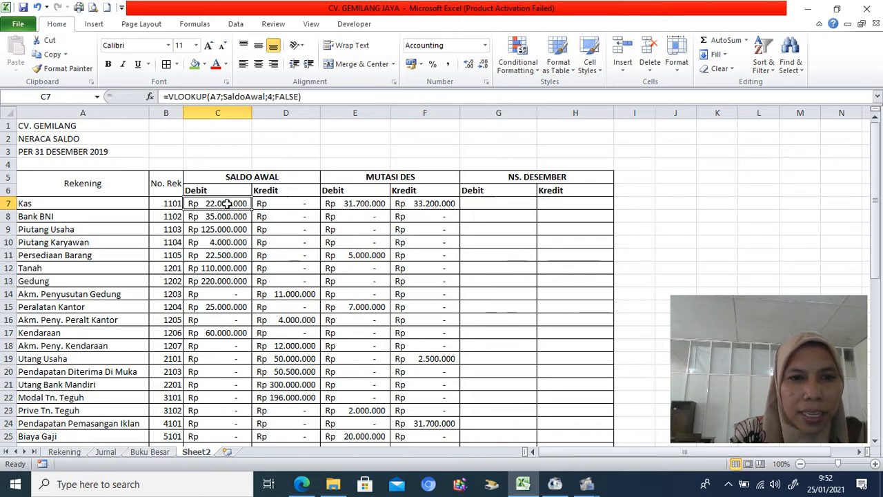
pyautogui.click(350, 203)
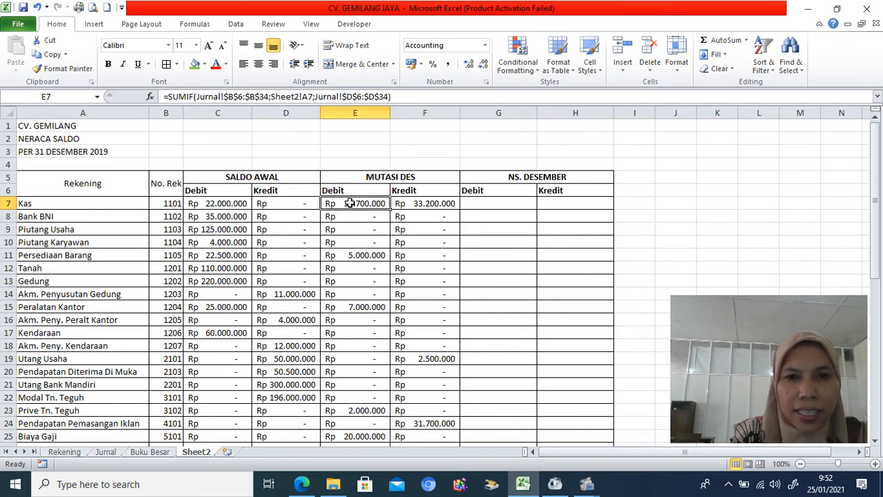
pyautogui.click(419, 205)
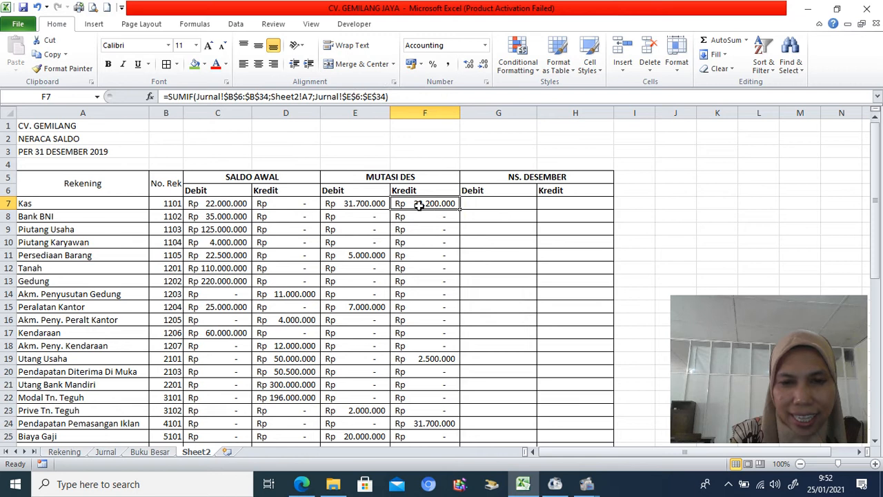
pyautogui.click(488, 207)
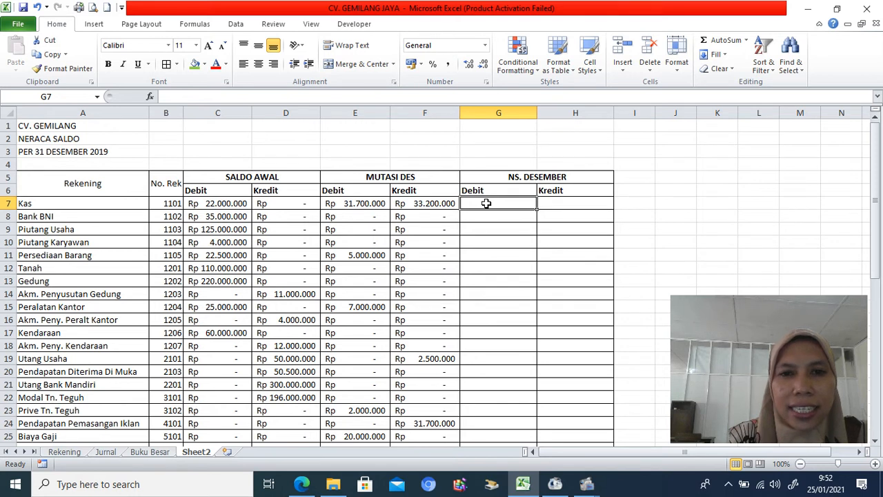
pyautogui.click(230, 205)
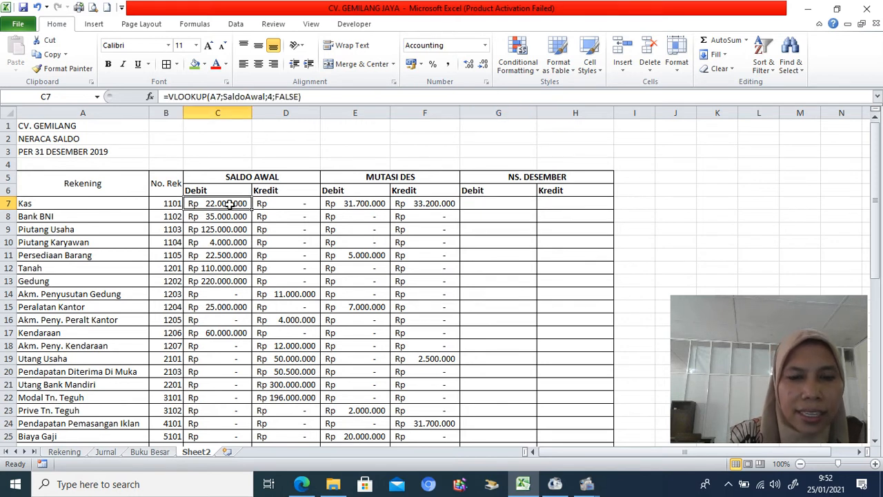
pyautogui.click(290, 202)
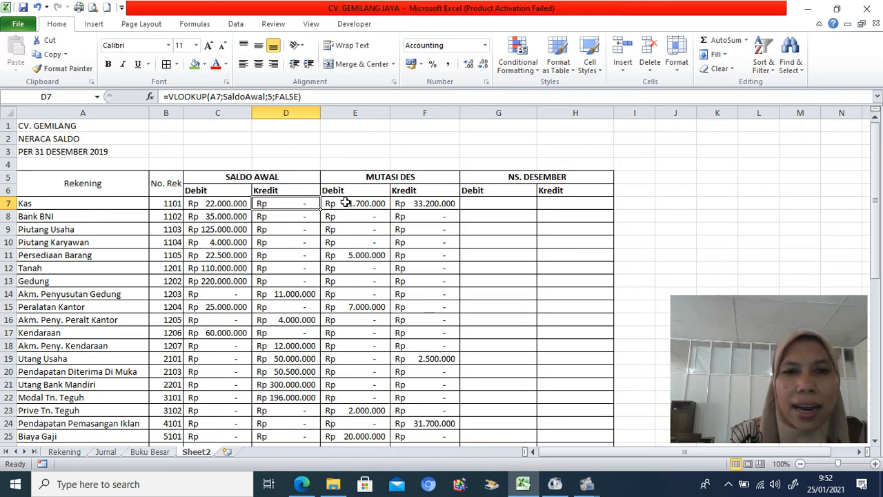
pyautogui.click(345, 203)
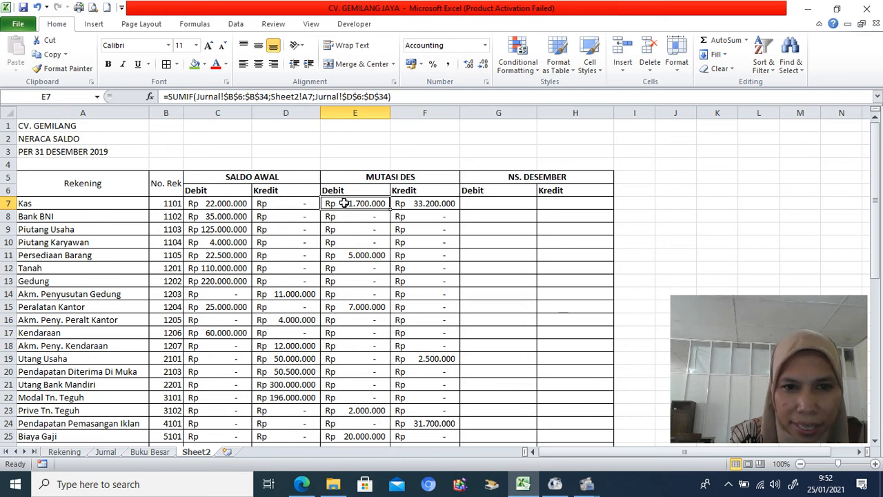
pyautogui.click(414, 203)
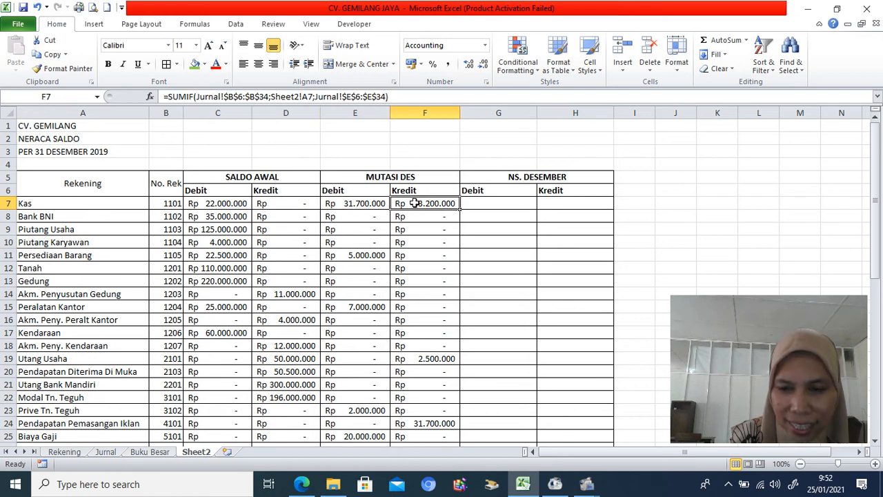
pyautogui.click(489, 203)
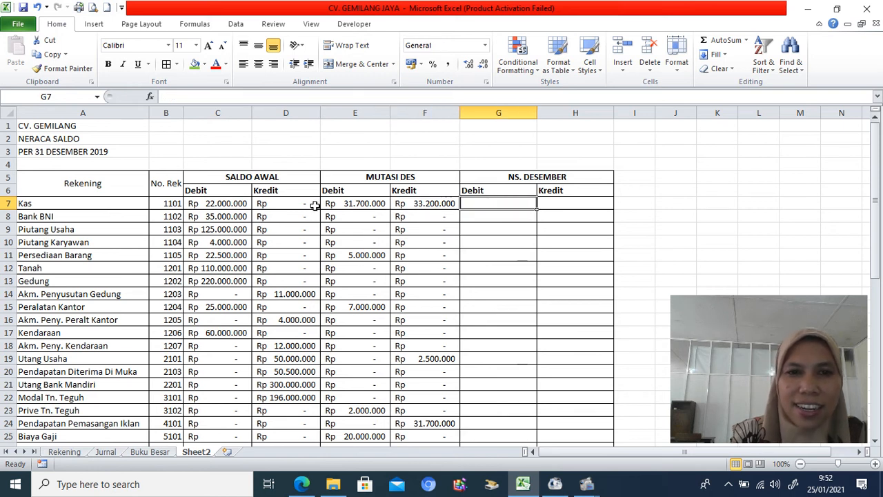
pyautogui.click(294, 205)
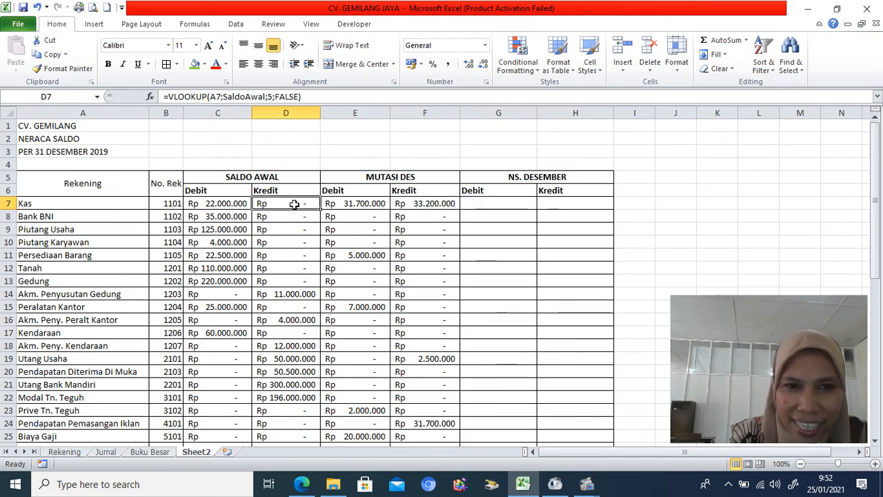
pyautogui.click(211, 203)
pyautogui.click(419, 203)
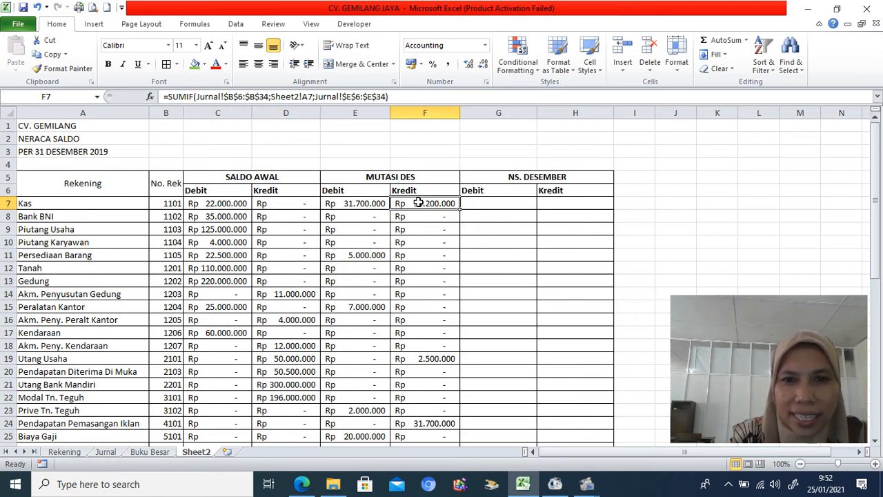
pyautogui.click(354, 203)
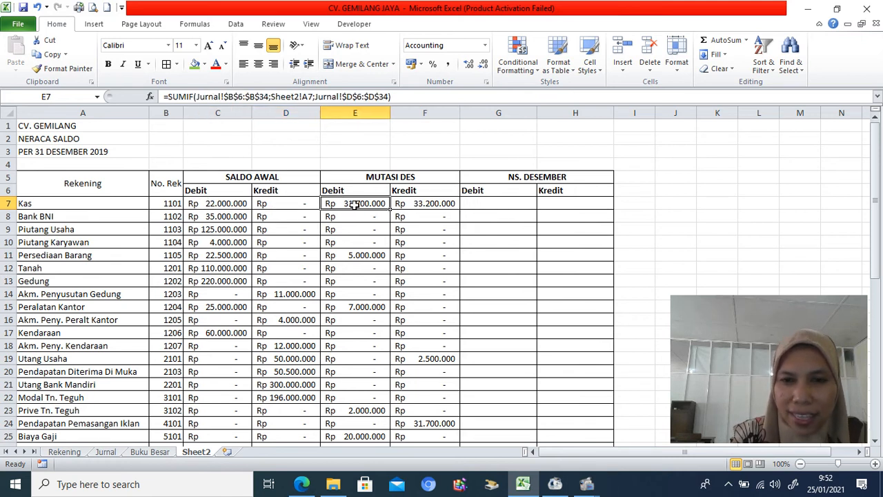
# Step: Start an IF formula in G7 for the Kas December debit balance, testing whether C7+E7-D7-E7 is greater than a second expression
pyautogui.click(505, 204)
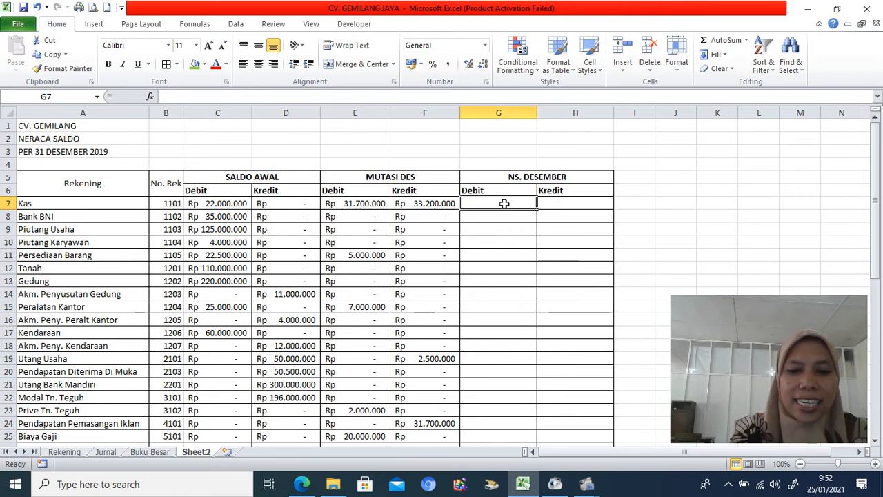
pyautogui.write('=IF(')
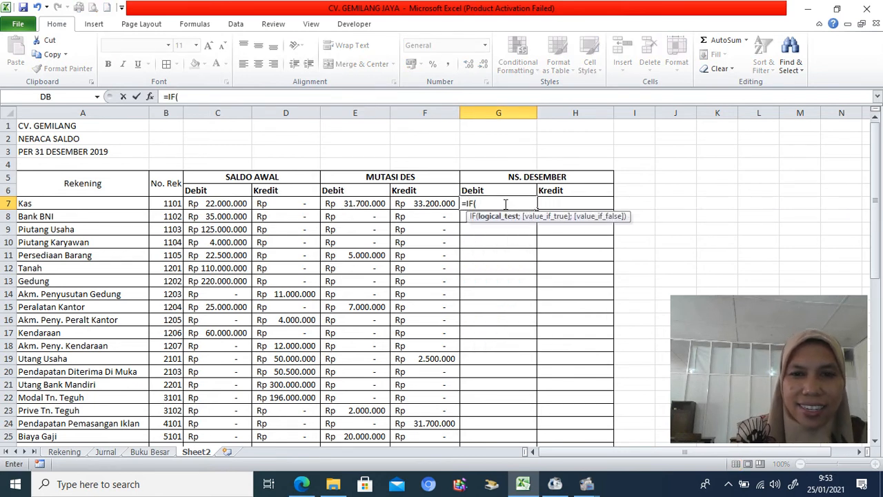
pyautogui.click(236, 203)
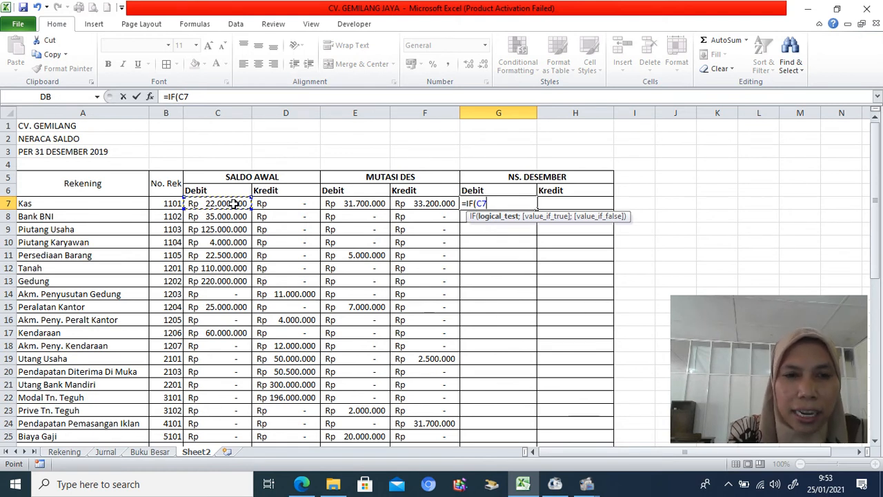
pyautogui.write('+')
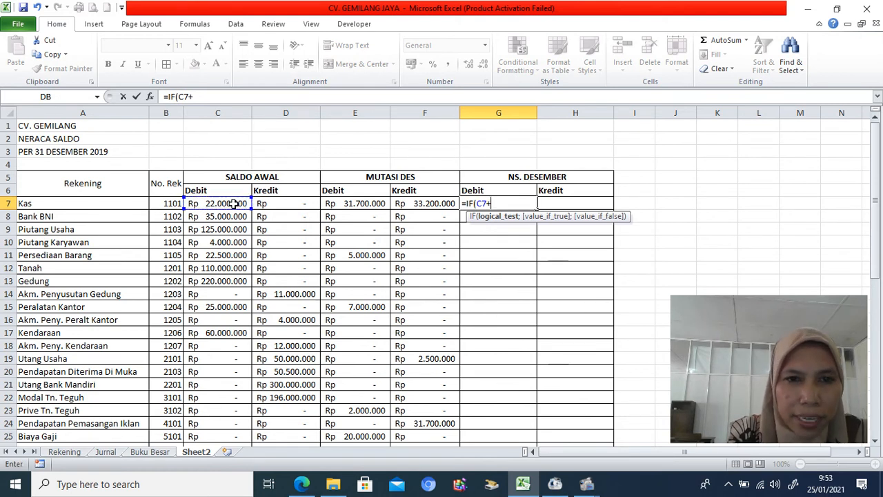
pyautogui.click(336, 203)
pyautogui.write('-')
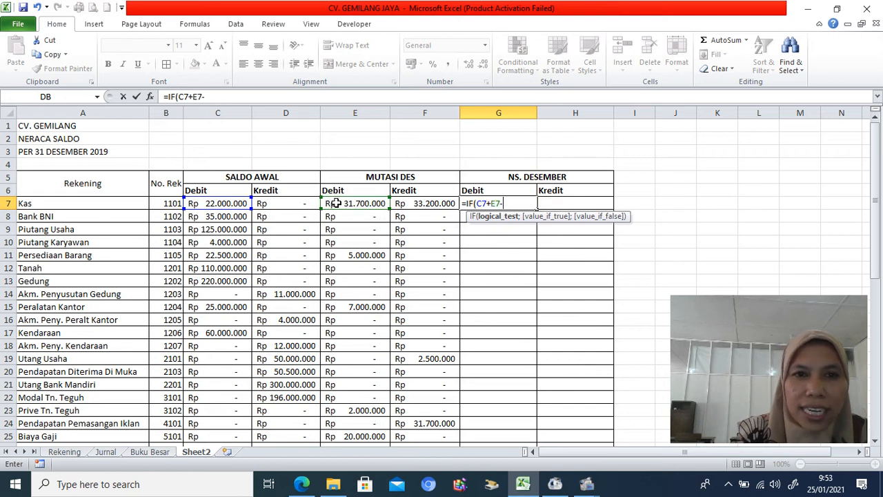
pyautogui.click(299, 203)
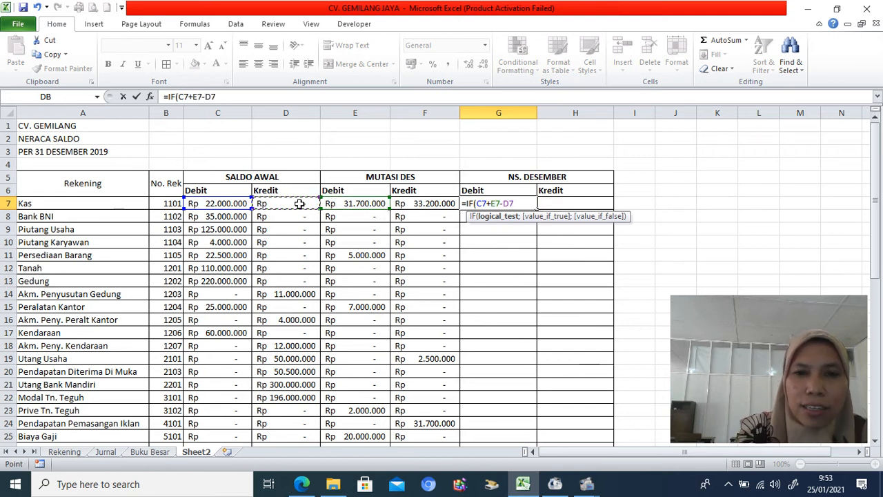
pyautogui.write('-')
pyautogui.click(342, 205)
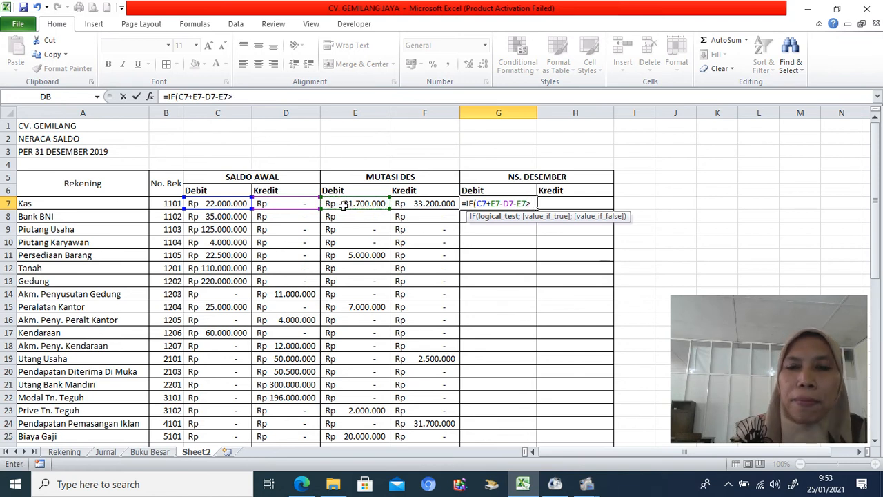
# Step: Complete the logical test in G7 with F7+D7-C7-E7 as the expression compared against
pyautogui.click(410, 204)
pyautogui.write('+')
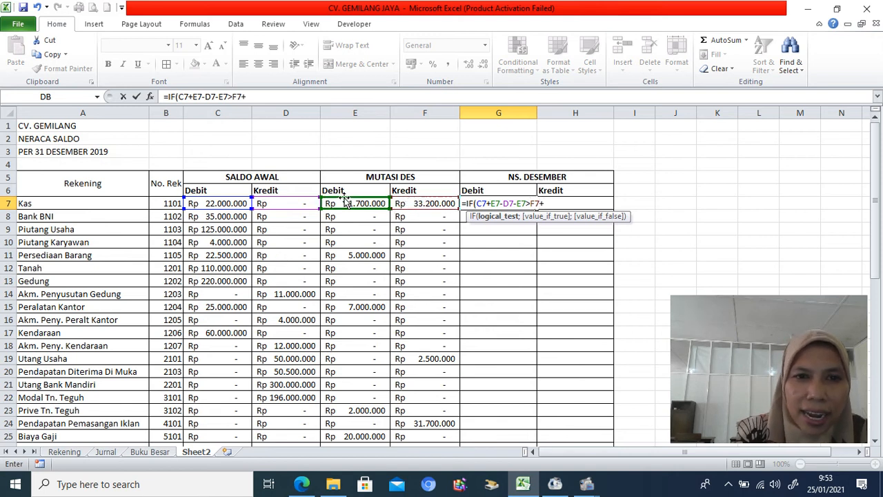
pyautogui.click(295, 202)
pyautogui.write('-')
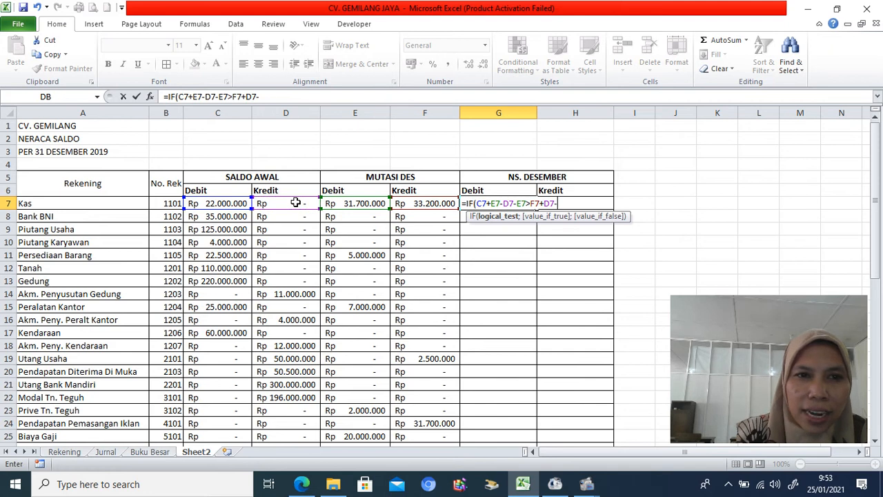
pyautogui.click(217, 202)
pyautogui.write('-')
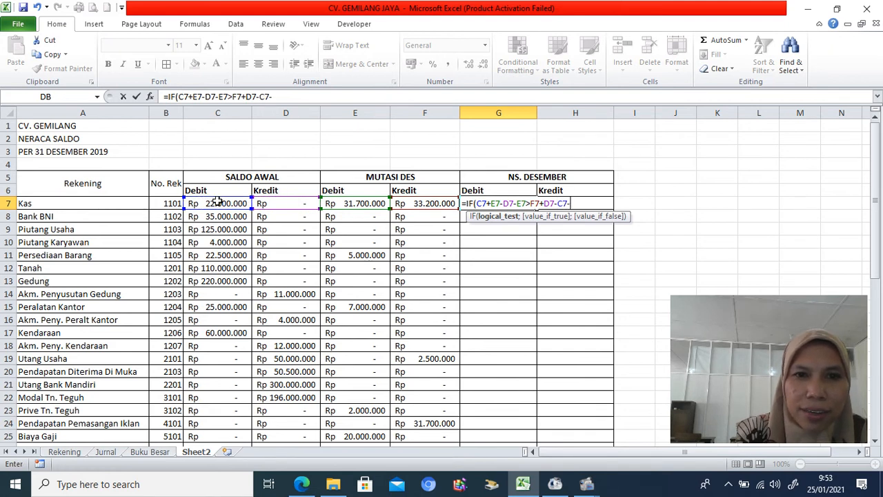
pyautogui.click(332, 203)
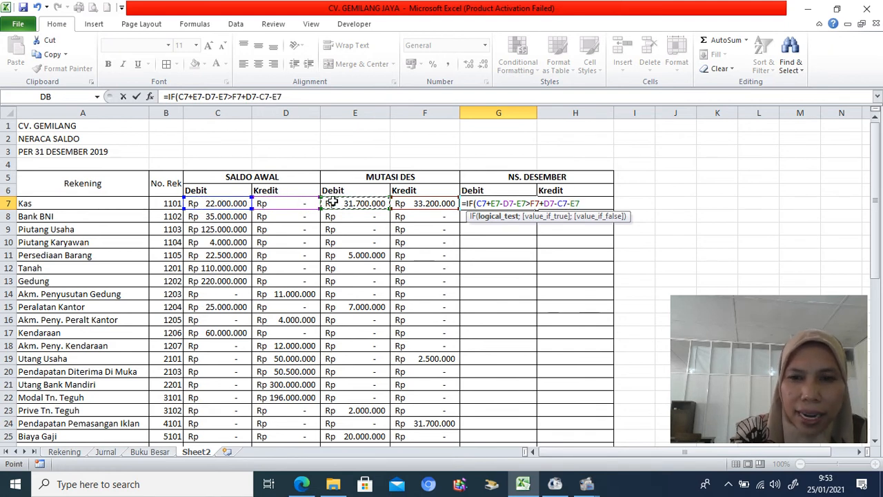
pyautogui.write(';')
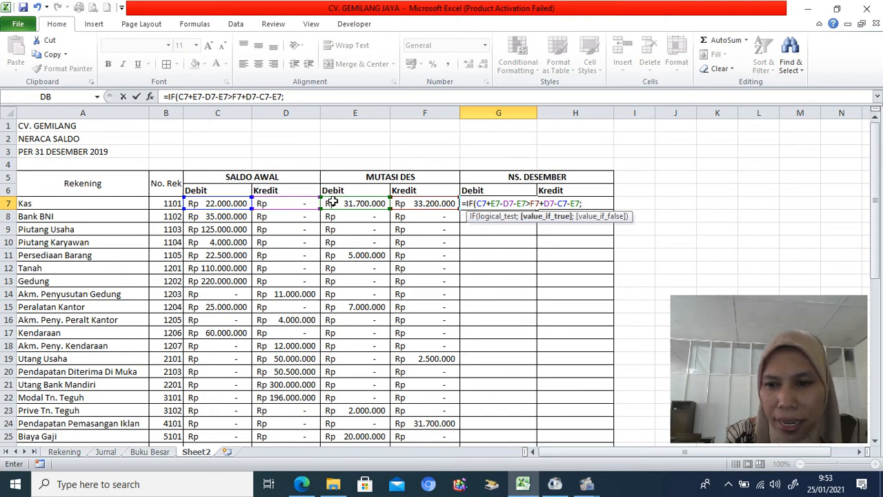
# Step: Finish the G7 formula with C7+E7-D7-F7 as the true value and 0 as the false value
pyautogui.click(232, 203)
pyautogui.write('+')
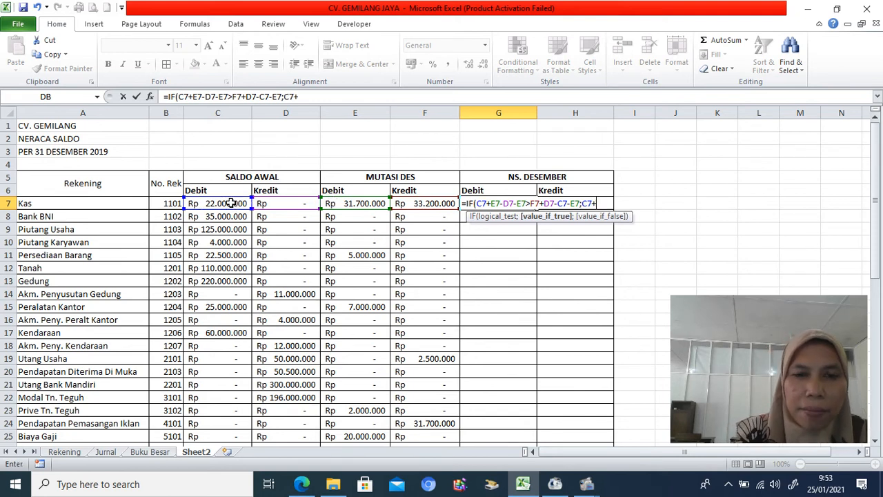
pyautogui.click(338, 203)
pyautogui.write('-')
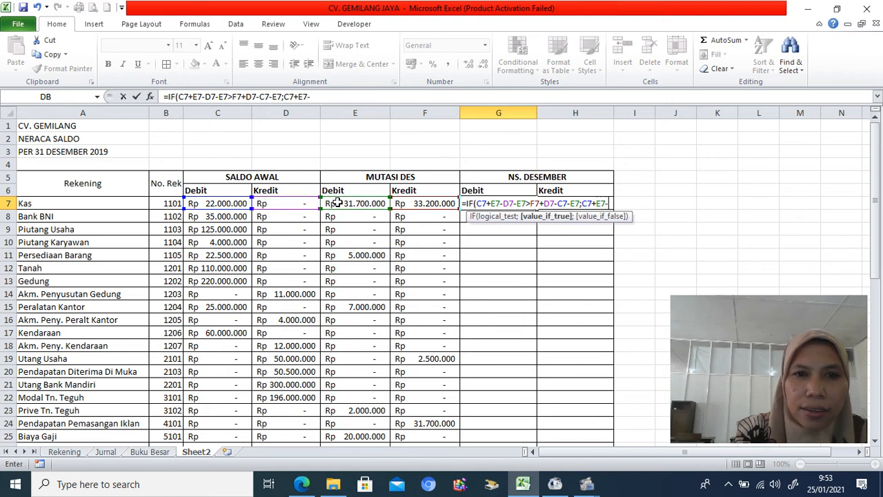
pyautogui.click(292, 202)
pyautogui.write('-')
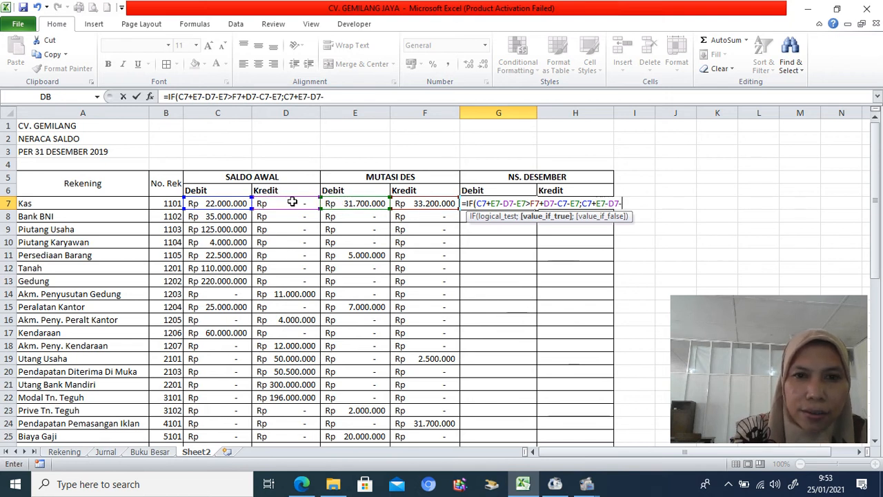
pyautogui.click(410, 202)
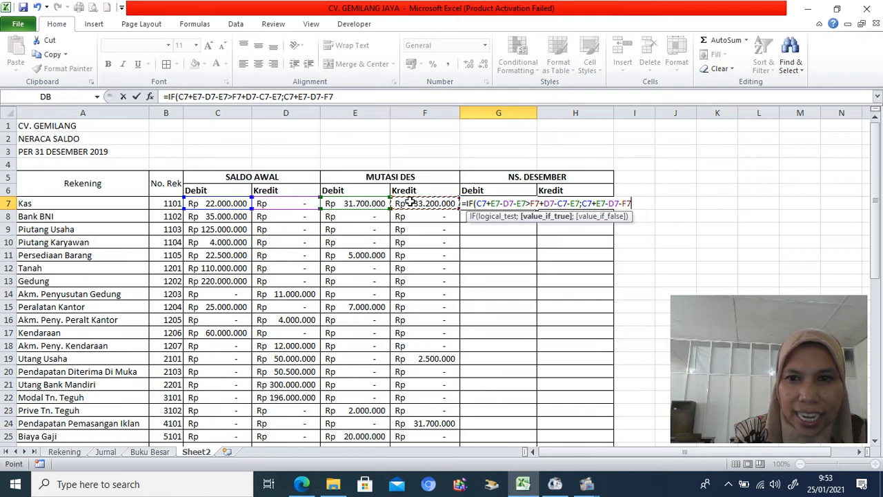
pyautogui.write(';0')
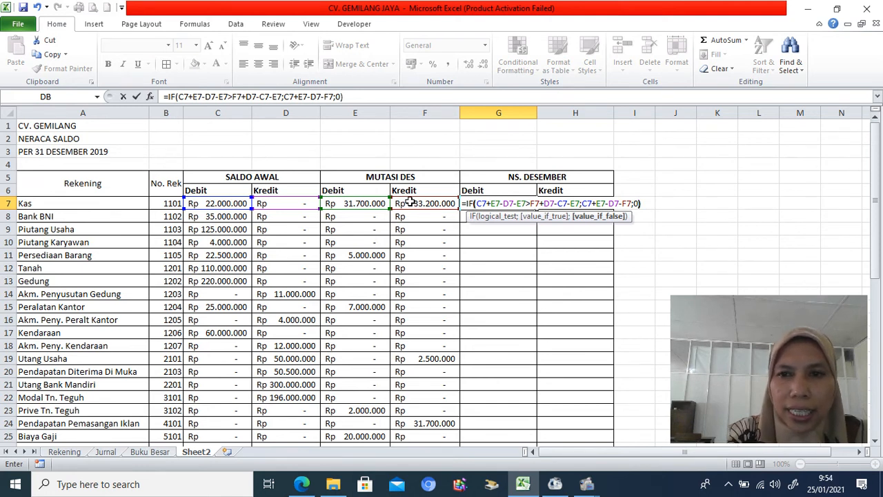
pyautogui.press('Return')
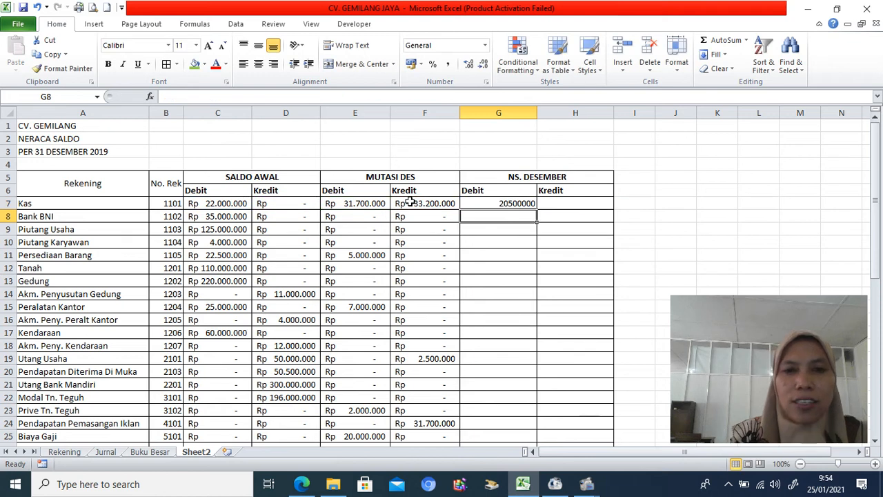
# Step: Review the G7 formula and start an IF formula in H7 for the Kas credit balance, beginning its test with D7+F7-C7-E7>
pyautogui.click(556, 202)
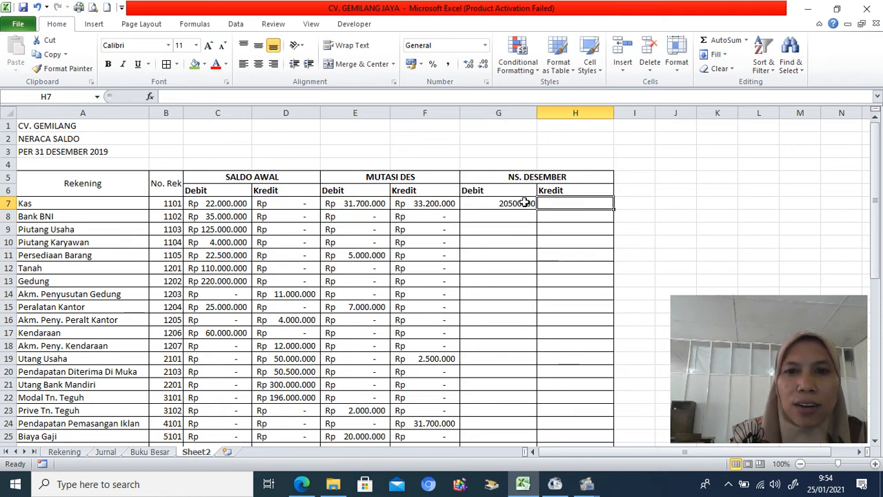
pyautogui.click(519, 203)
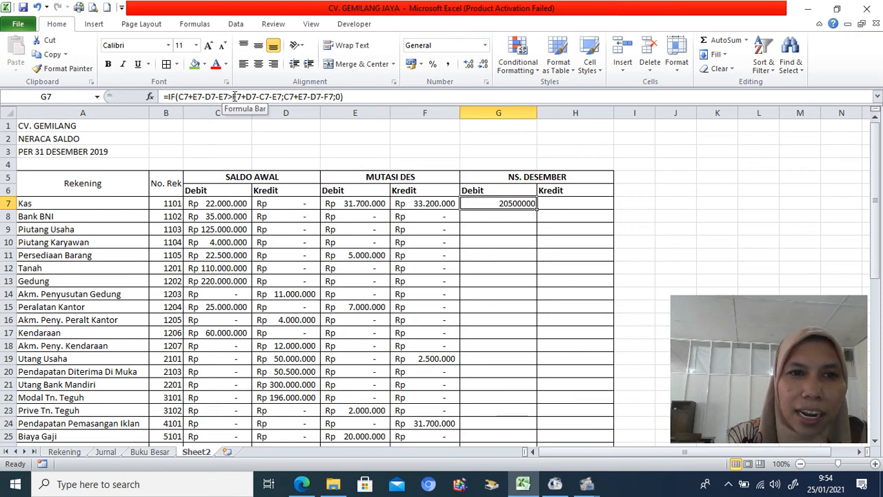
pyautogui.click(558, 206)
pyautogui.write('=')
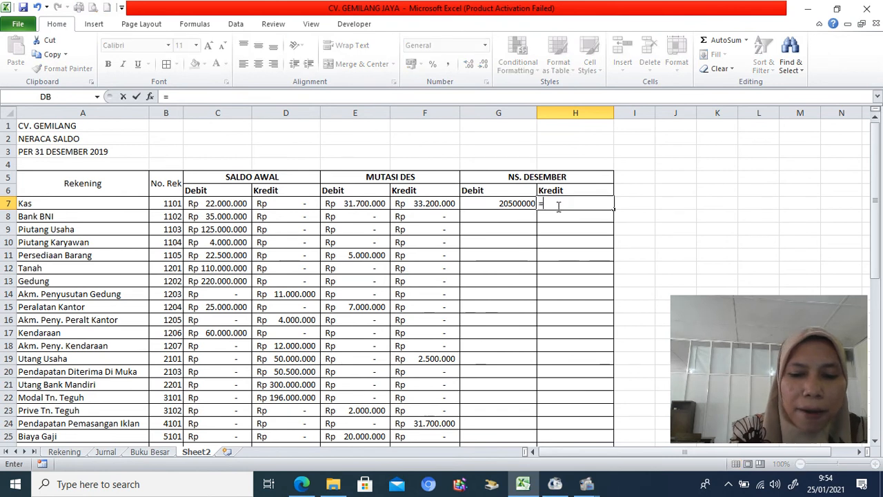
pyautogui.write('IF(')
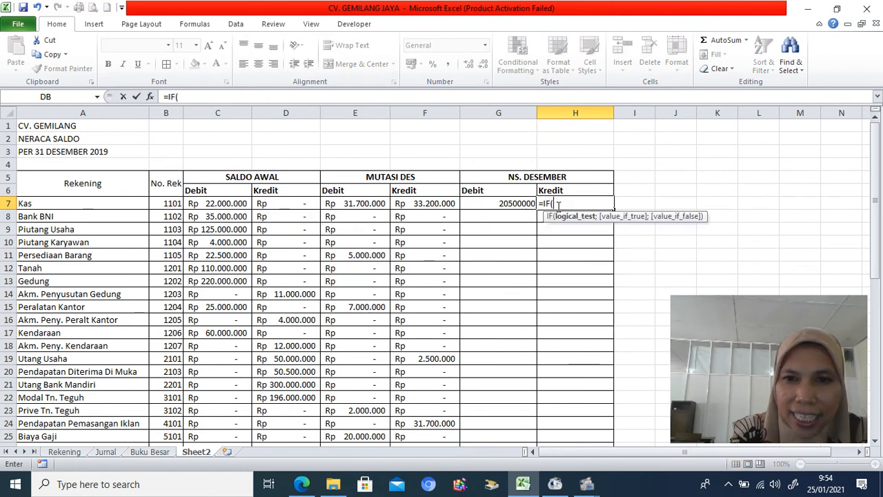
pyautogui.click(307, 205)
pyautogui.write('+')
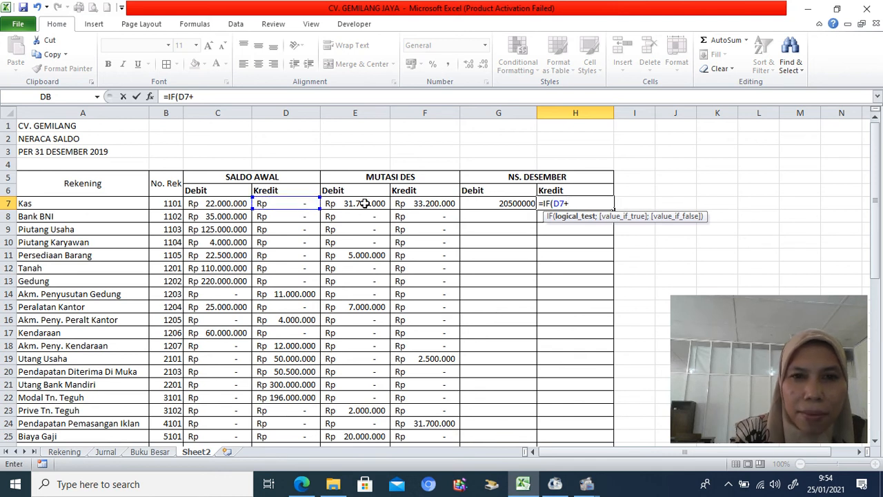
pyautogui.click(409, 202)
pyautogui.write('-')
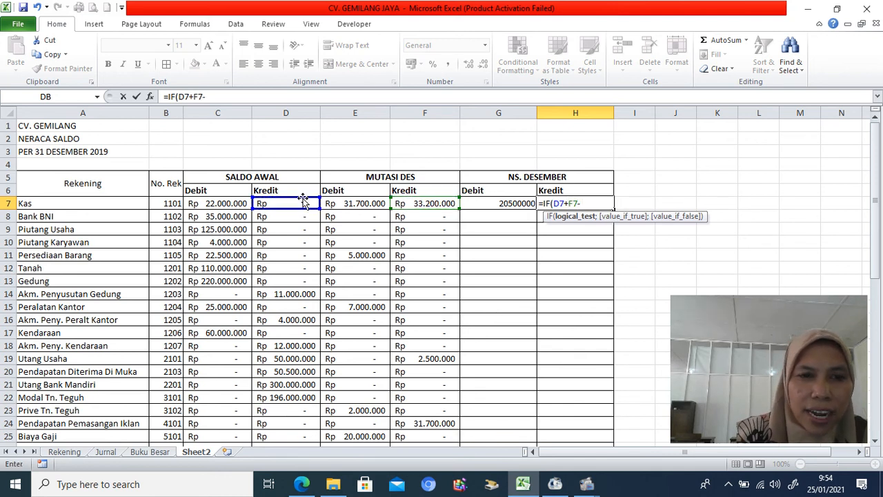
pyautogui.click(233, 205)
pyautogui.write('-')
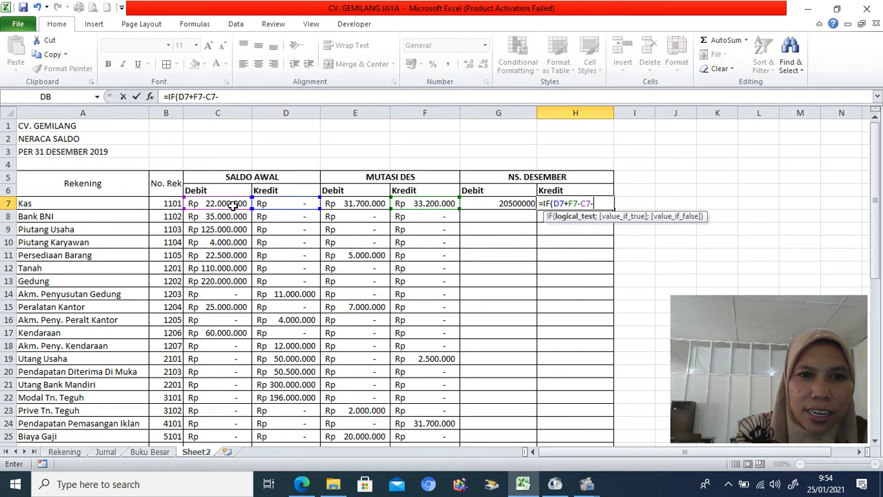
pyautogui.click(341, 201)
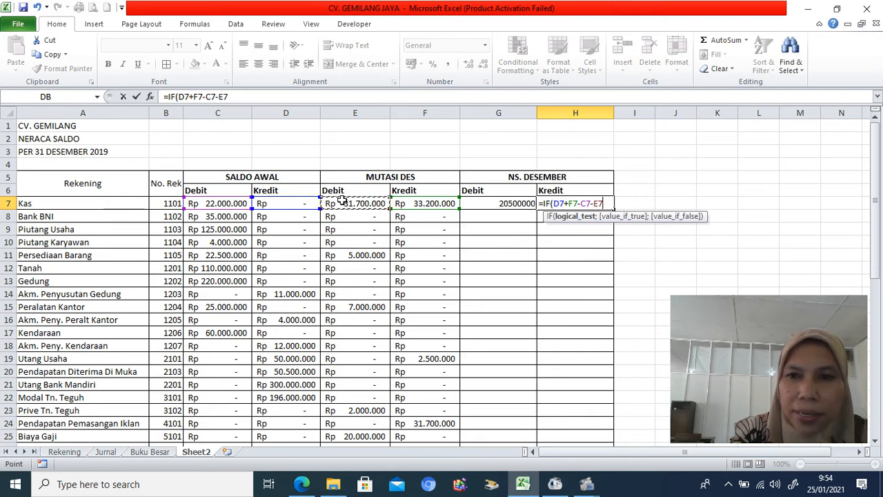
pyautogui.write('>')
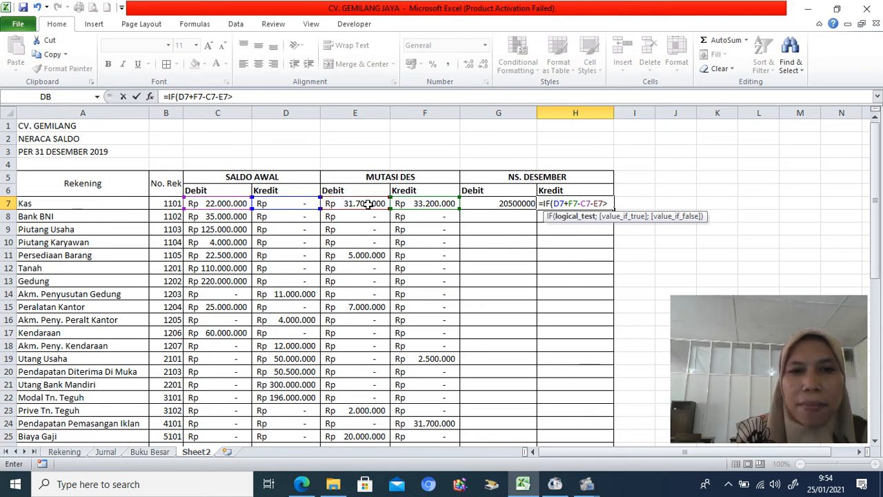
# Step: Add C7+E7-F7-D7 as the second side of the logical test in H7
pyautogui.click(231, 202)
pyautogui.write('+')
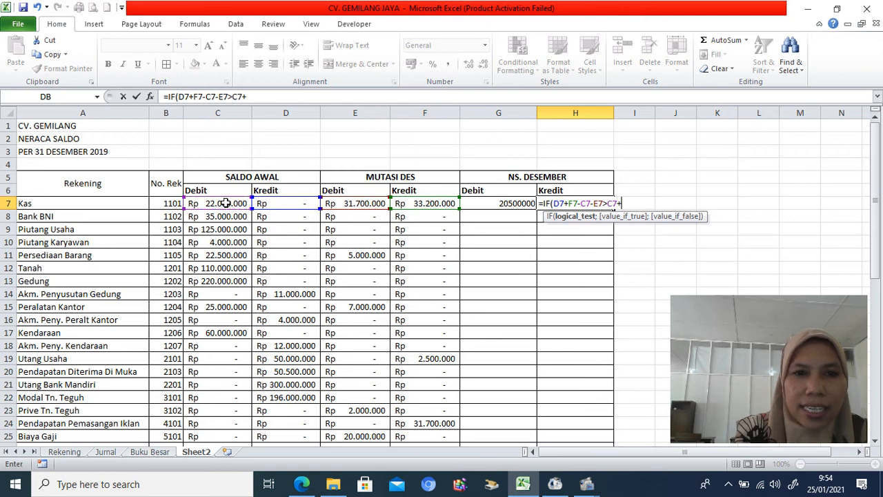
pyautogui.click(338, 203)
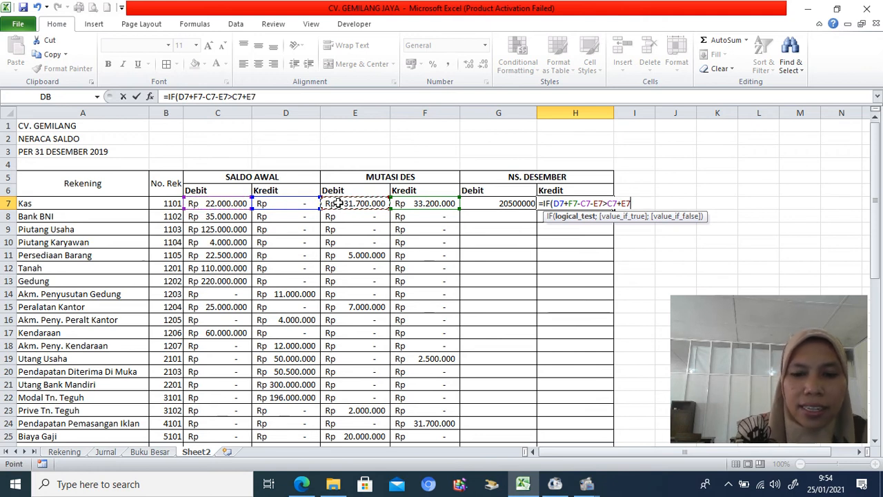
pyautogui.write('-')
pyautogui.click(412, 203)
pyautogui.write('-')
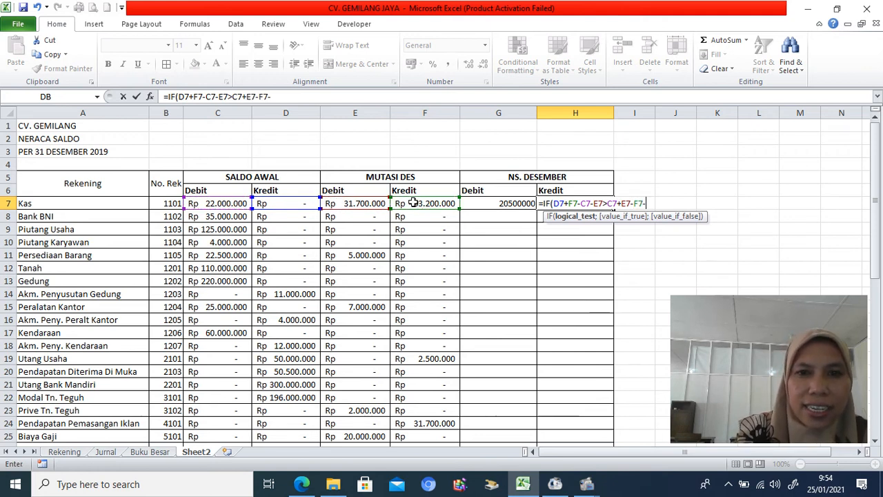
pyautogui.click(301, 204)
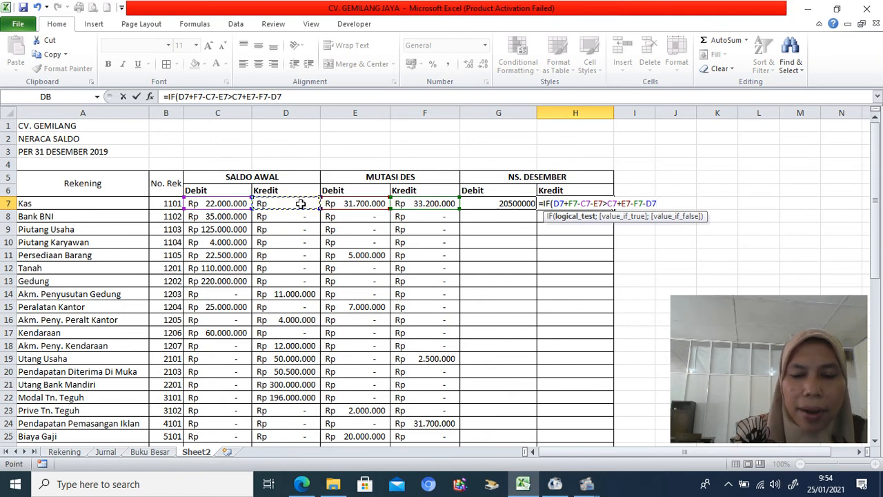
# Step: Try to complete the H7 formula by appending >D7+F7-C7-E7 to the logical test and 0 as the following argument
pyautogui.write('>')
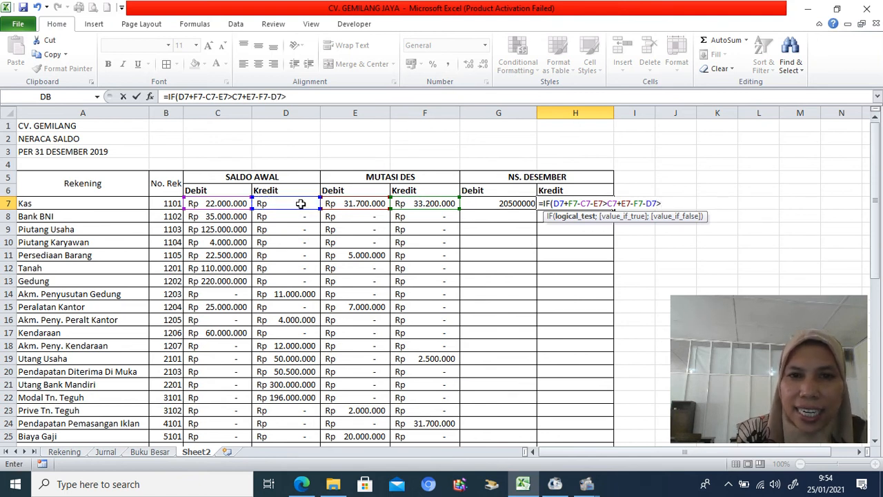
pyautogui.click(301, 204)
pyautogui.write('+')
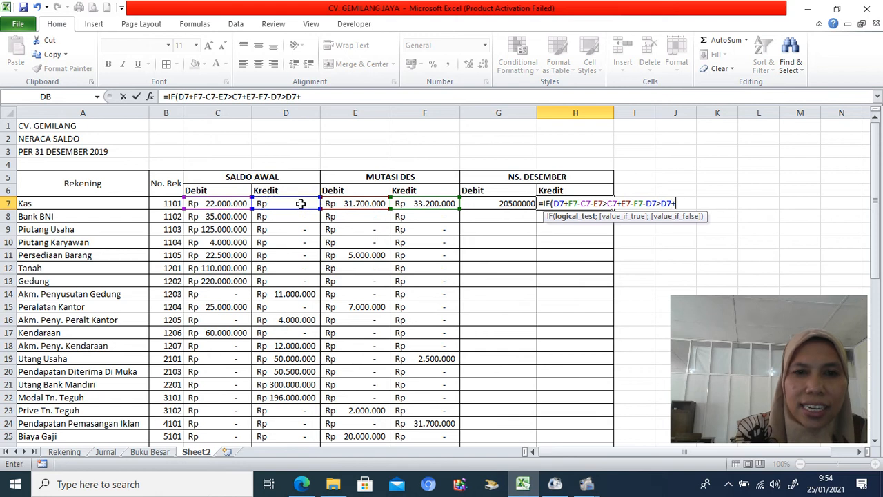
pyautogui.click(413, 204)
pyautogui.write('-')
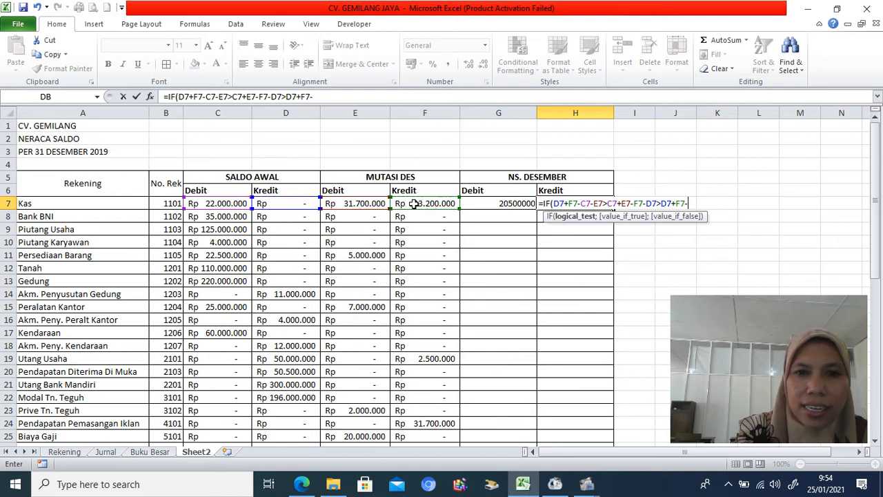
pyautogui.click(219, 203)
pyautogui.write('-')
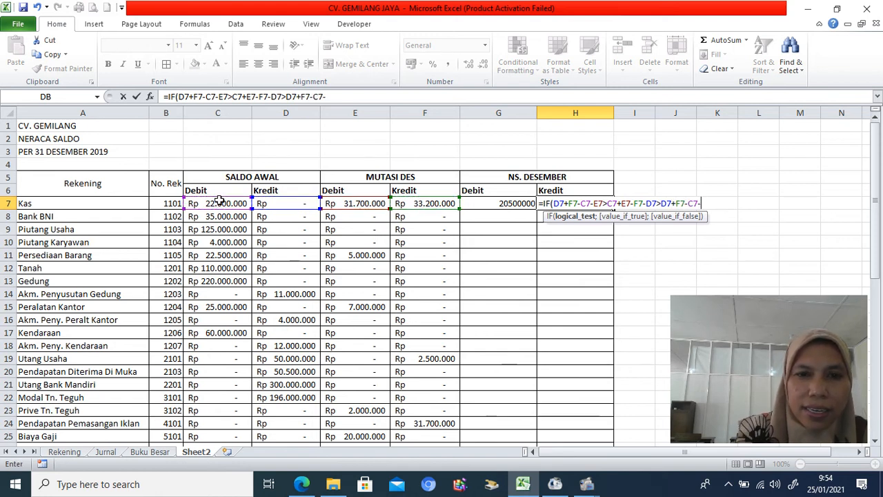
pyautogui.click(332, 203)
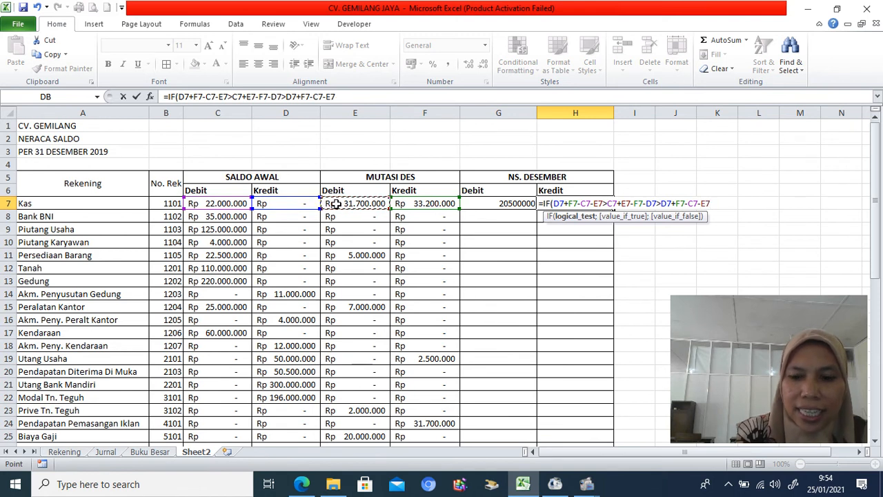
pyautogui.write(';0')
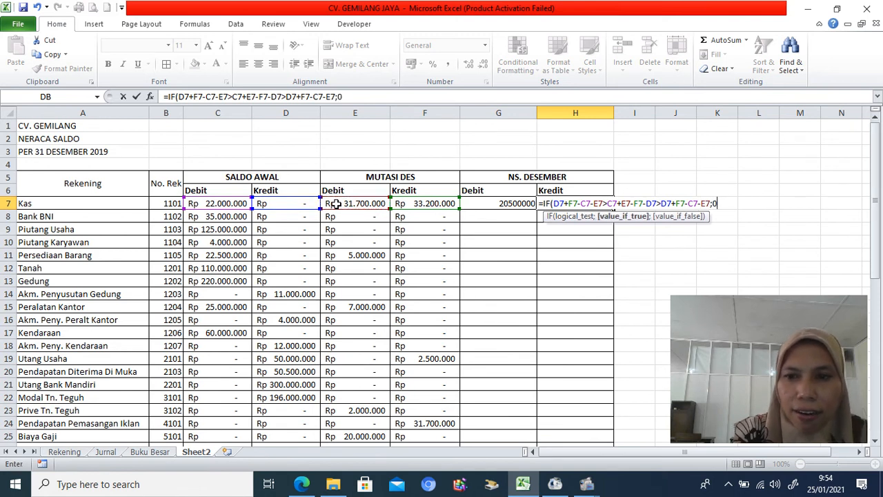
pyautogui.press('Return')
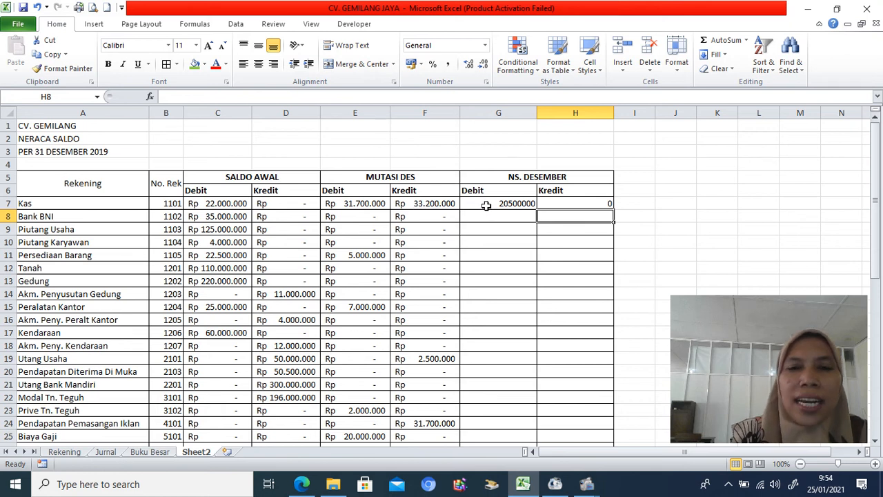
# Step: Copy the accounting format from E7 onto the NS. DESEMBER balances and fill the G7 and H7 formulas down to row 33
pyautogui.click(486, 205)
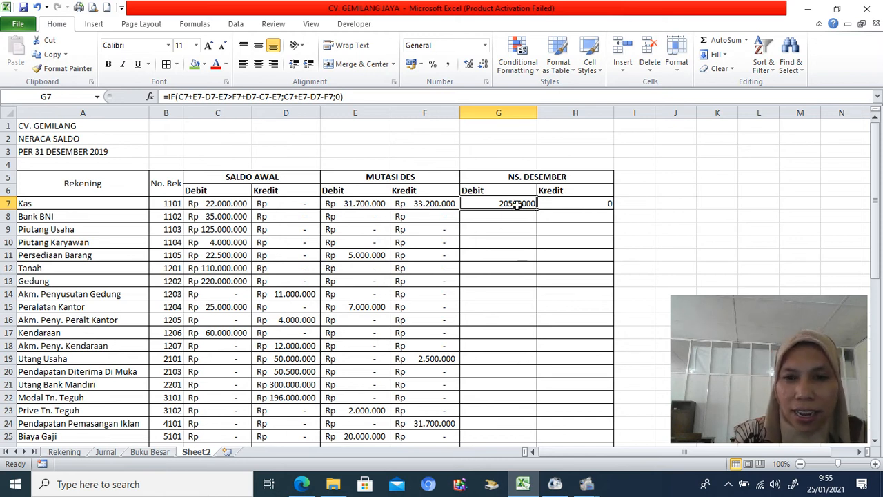
pyautogui.click(373, 202)
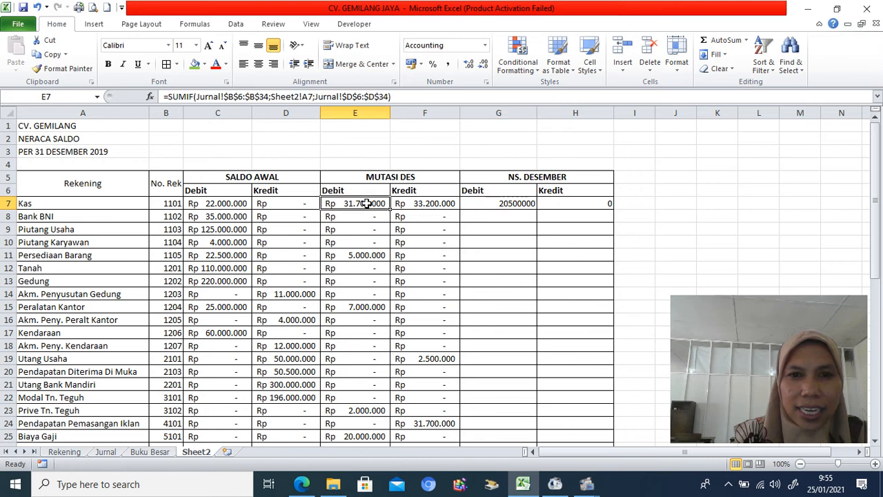
pyautogui.click(68, 68)
pyautogui.moveTo(469, 203)
pyautogui.mouseDown()
pyautogui.moveTo(580, 207)
pyautogui.moveTo(617, 278)
pyautogui.moveTo(617, 421)
pyautogui.moveTo(602, 476)
pyautogui.moveTo(593, 414)
pyautogui.mouseUp()
# Step: Extend the JUMLAH sum formula from F34 across to G34 and H34
pyautogui.click(447, 423)
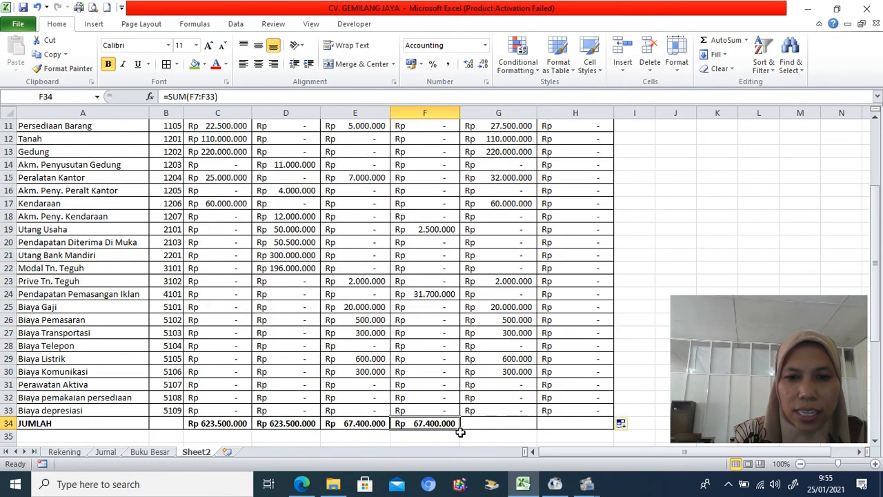
pyautogui.moveTo(461, 430); pyautogui.dragTo(605, 424)
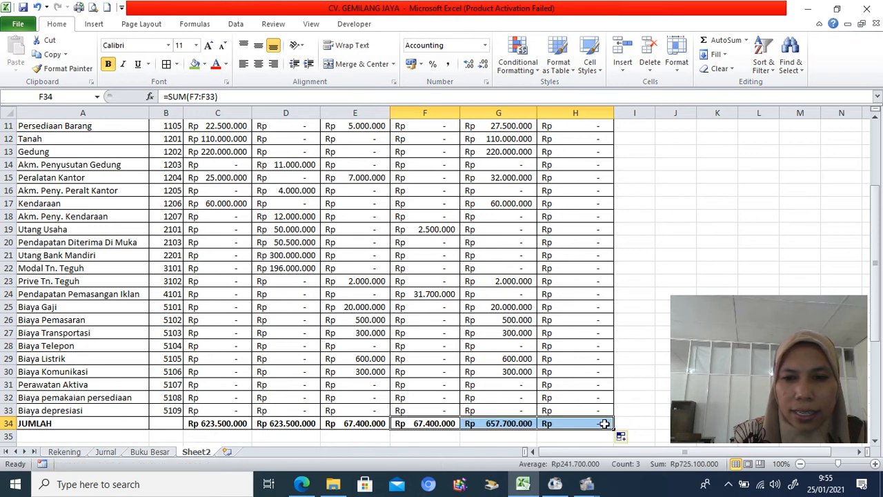
pyautogui.click(661, 282)
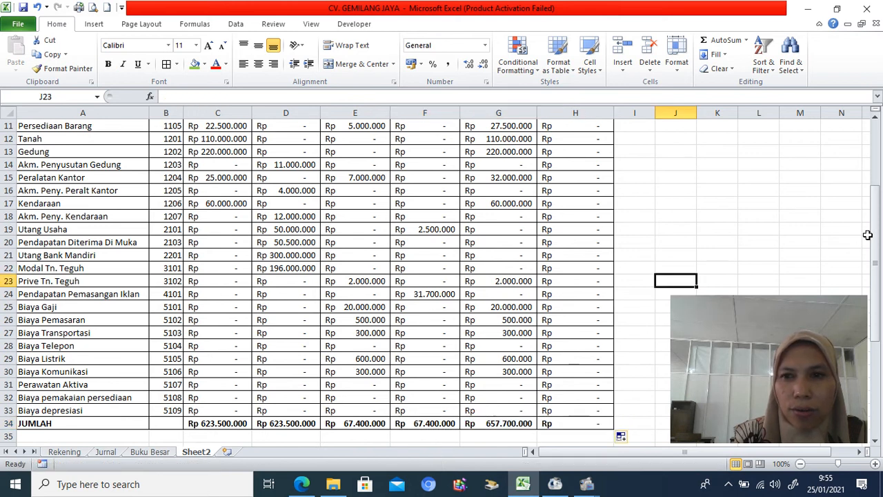
# Step: Check the H7 formula and clear the December credit balance formulas from H7:H33
pyautogui.moveTo(874, 249); pyautogui.dragTo(871, 172)
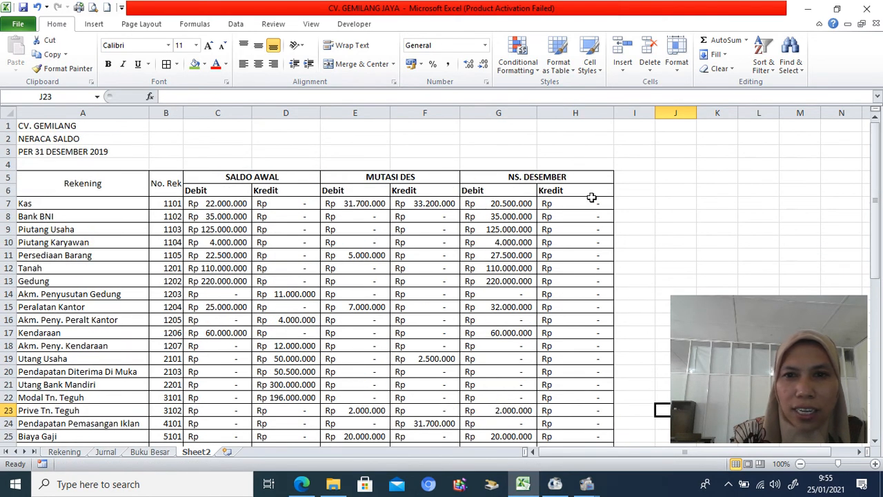
pyautogui.click(555, 200)
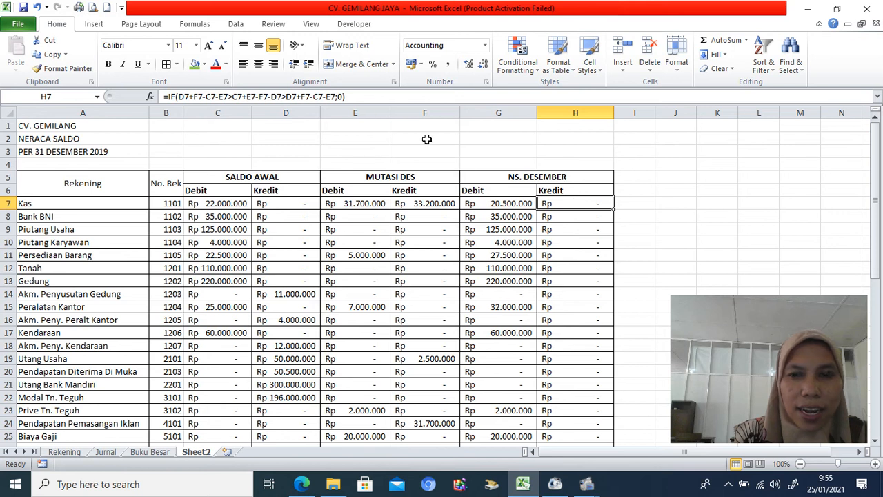
pyautogui.moveTo(567, 203); pyautogui.dragTo(559, 414)
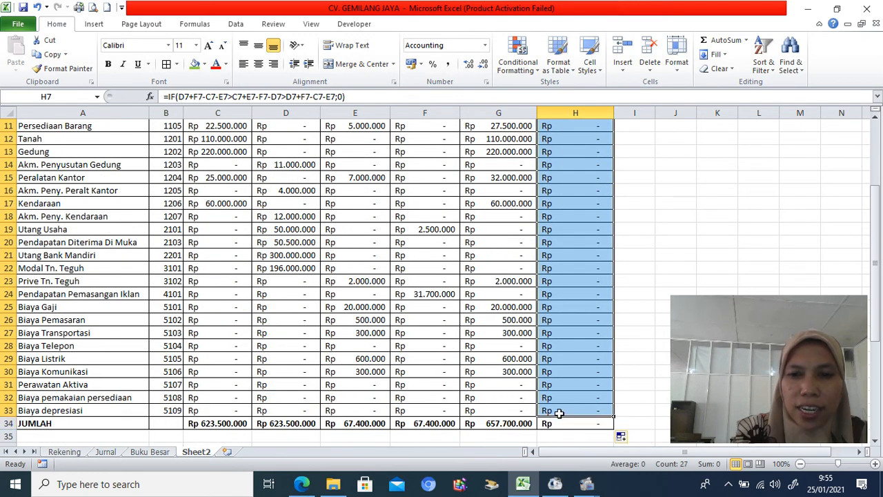
pyautogui.scroll(3, 558, 414)
pyautogui.press('Delete')
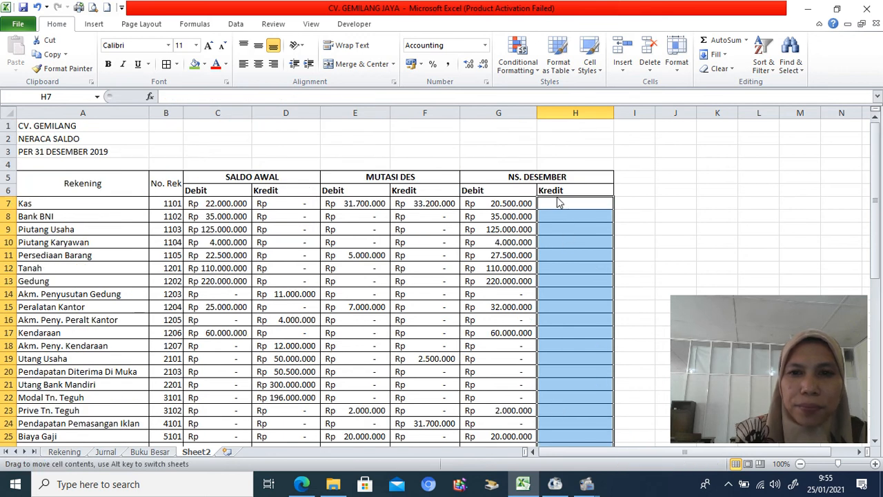
# Step: Restart the Kas credit balance in H7 as an IF formula whose test begins with D7+F7-C7-E7>
pyautogui.click(557, 204)
pyautogui.write('=IF(')
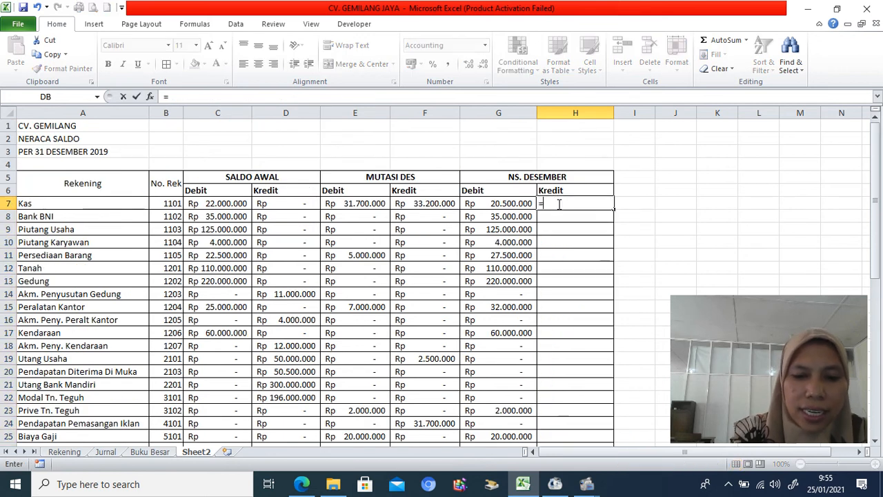
pyautogui.click(306, 203)
pyautogui.write('+')
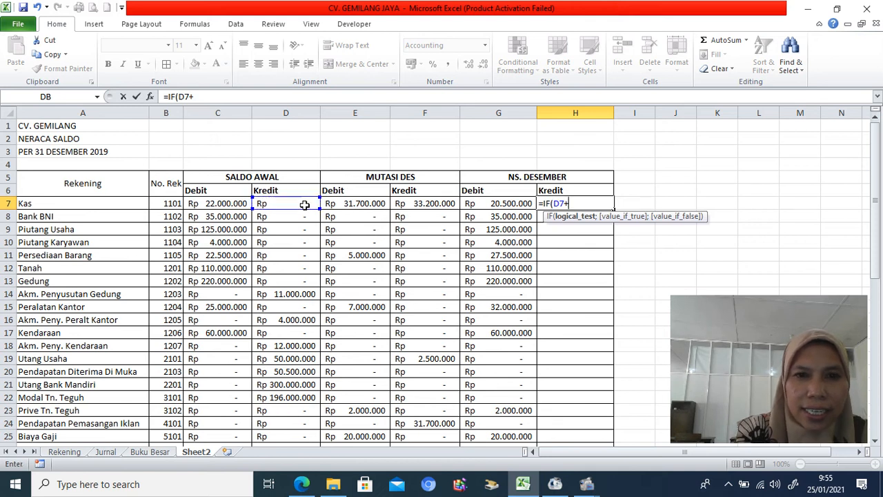
pyautogui.click(406, 203)
pyautogui.write('-')
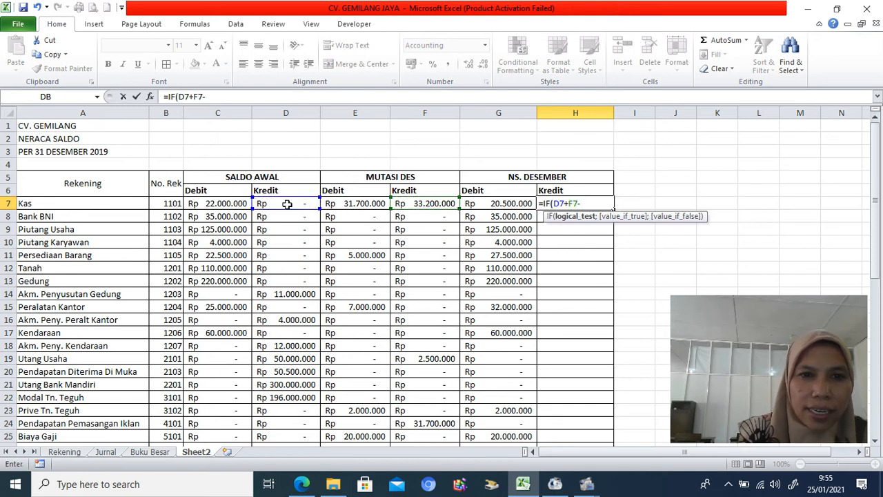
pyautogui.click(230, 205)
pyautogui.write('-')
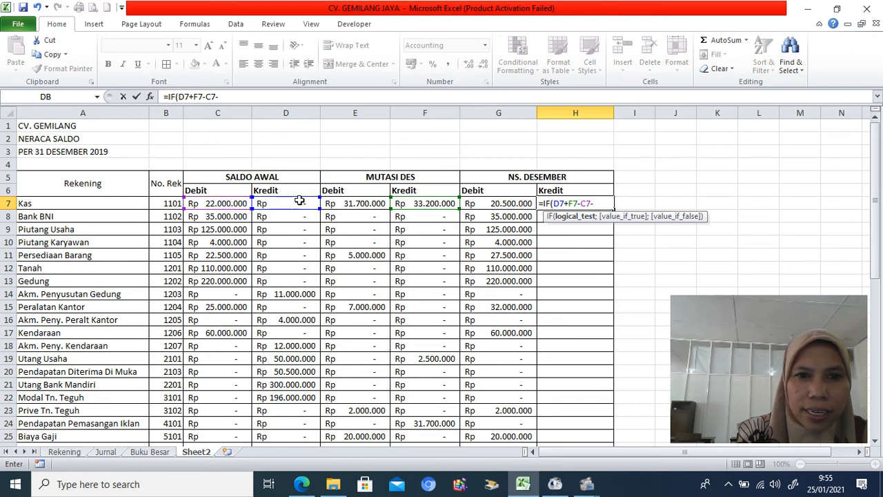
pyautogui.click(330, 203)
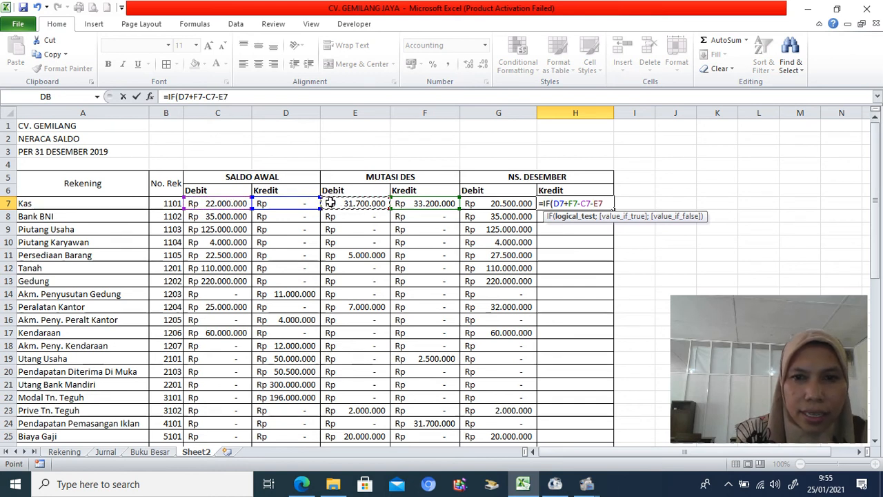
pyautogui.write('>')
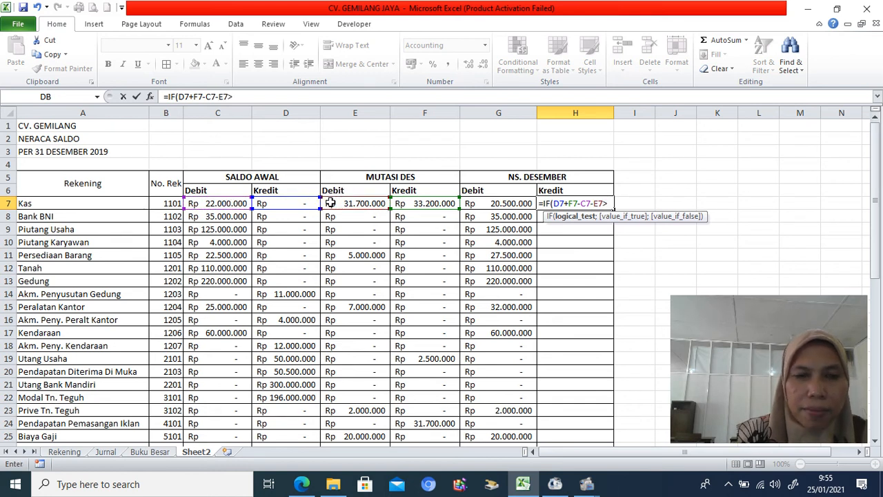
# Step: Add C7+E7-D7-F7 as the comparison side of the logical test in H7
pyautogui.click(228, 202)
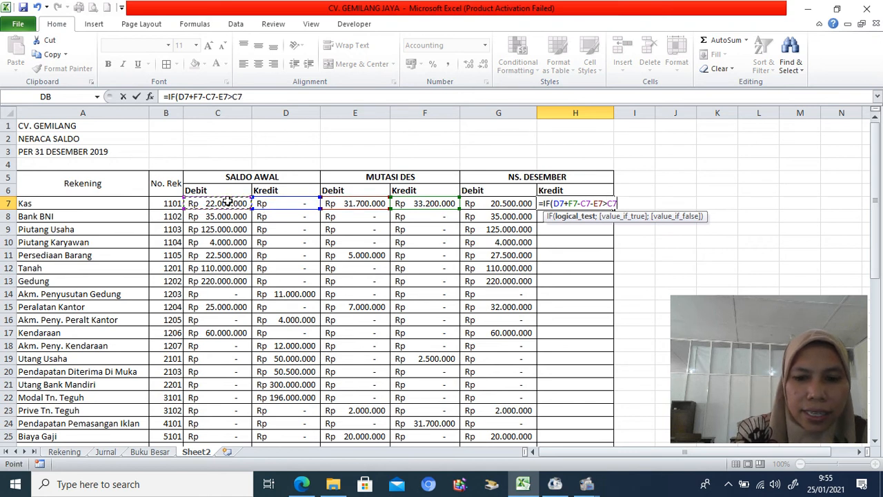
pyautogui.write('+')
pyautogui.click(336, 204)
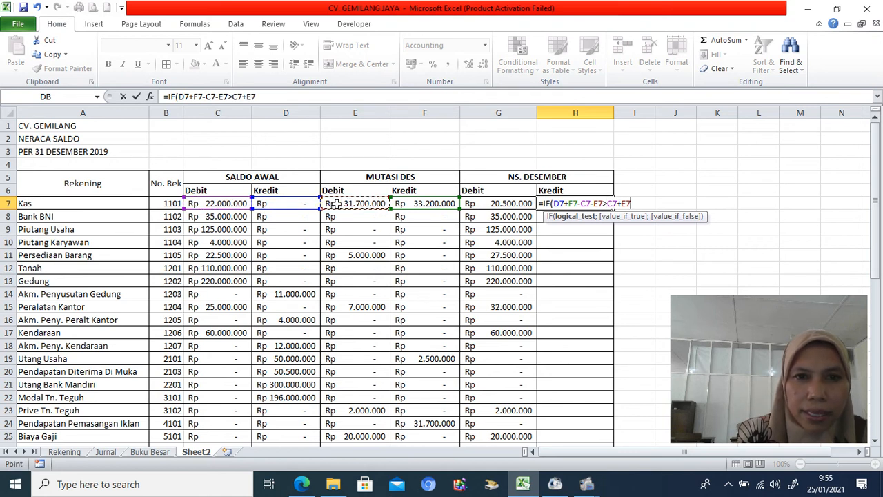
pyautogui.write('-')
pyautogui.click(296, 203)
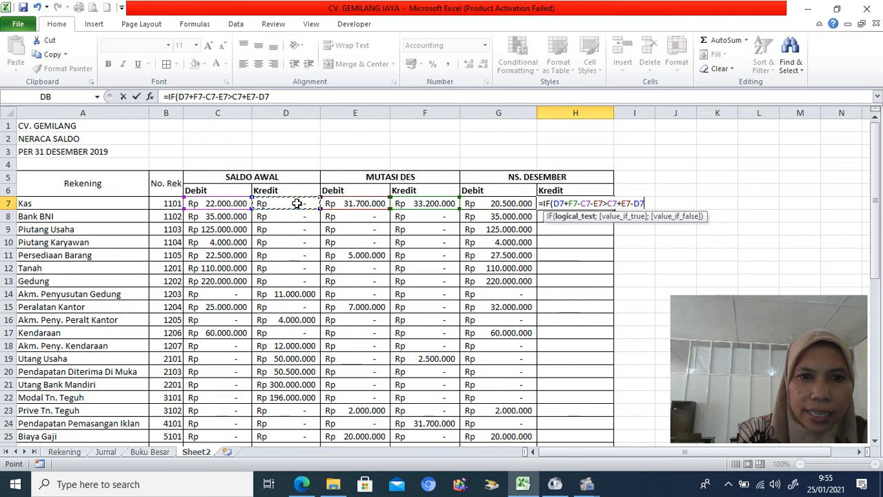
pyautogui.write('-')
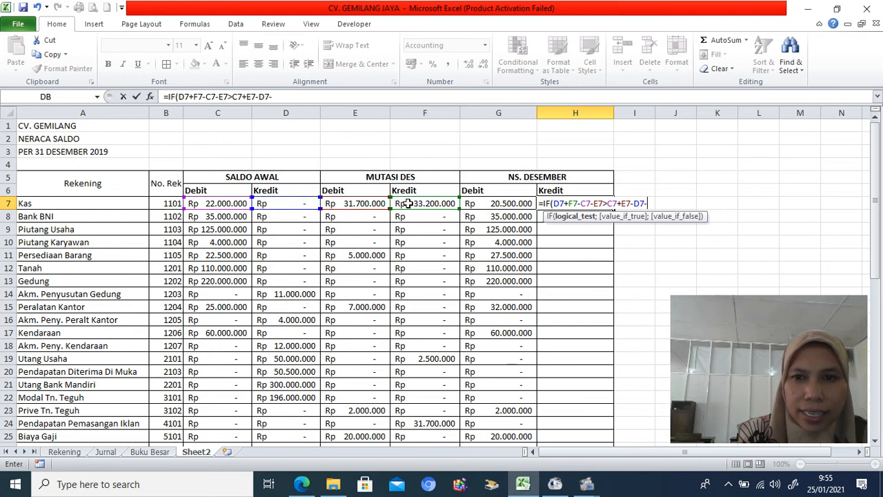
pyautogui.click(409, 203)
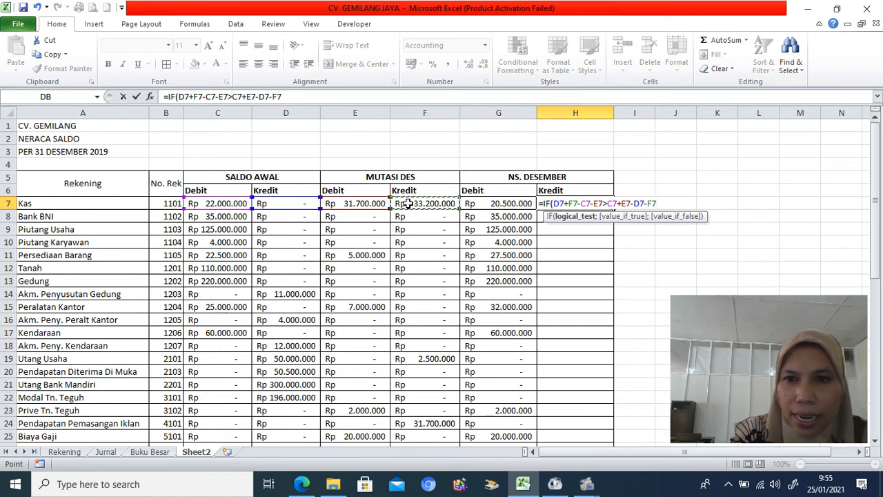
# Step: Finish the H7 formula with D7+F7-E7-C7 as the true value and 0 as the false value
pyautogui.write(';')
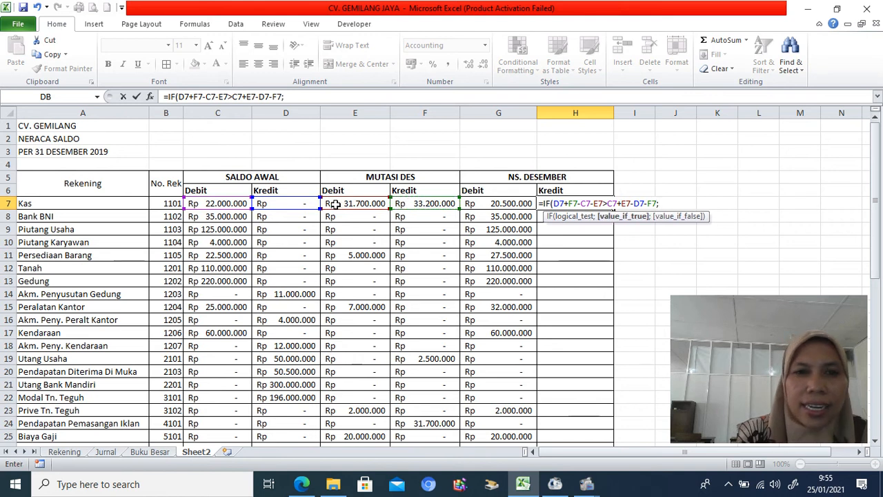
pyautogui.click(297, 203)
pyautogui.write('+')
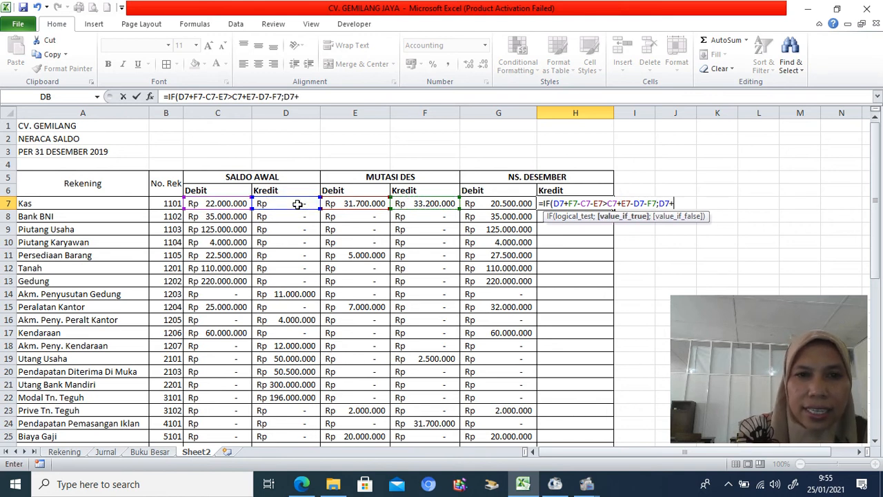
pyautogui.click(421, 204)
pyautogui.write('-')
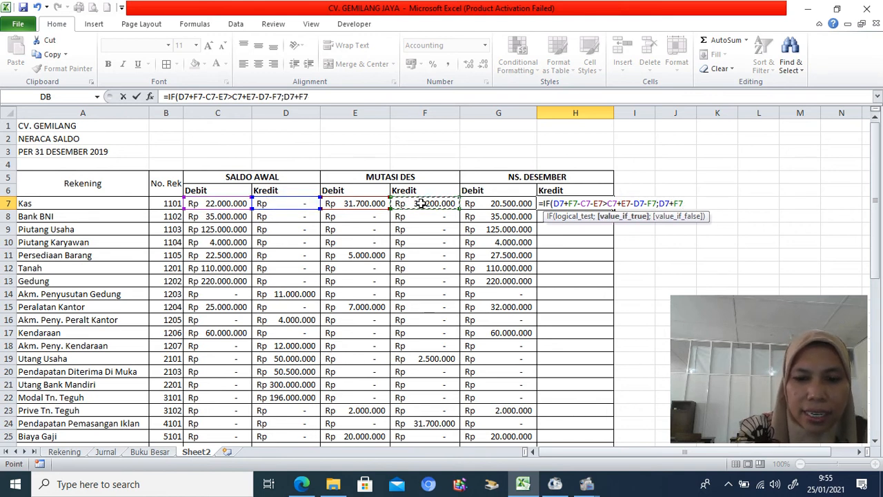
pyautogui.click(365, 203)
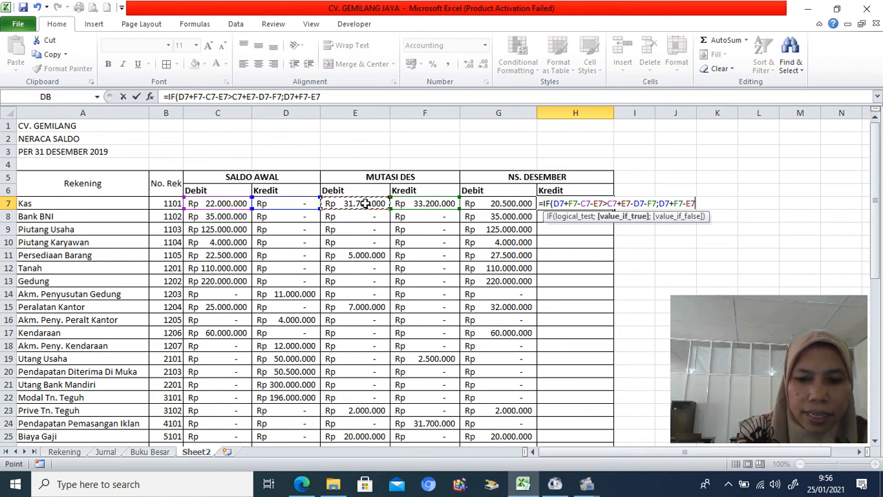
pyautogui.write('-')
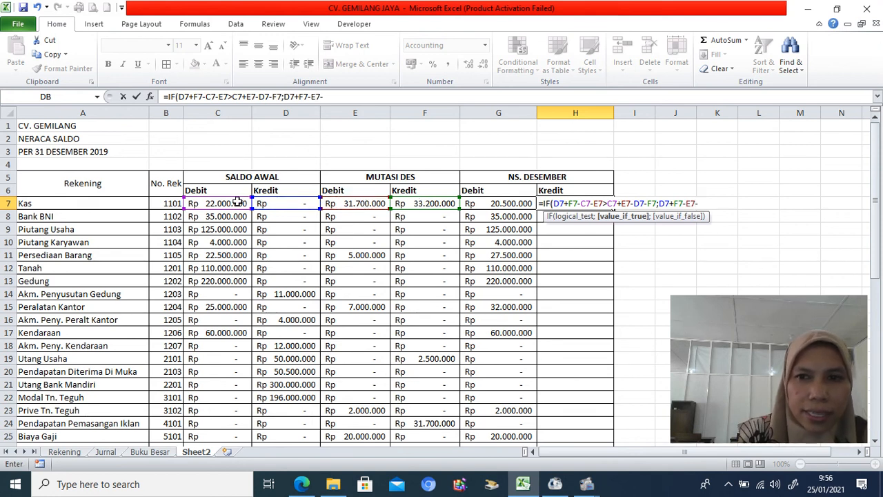
pyautogui.click(237, 202)
pyautogui.write(';')
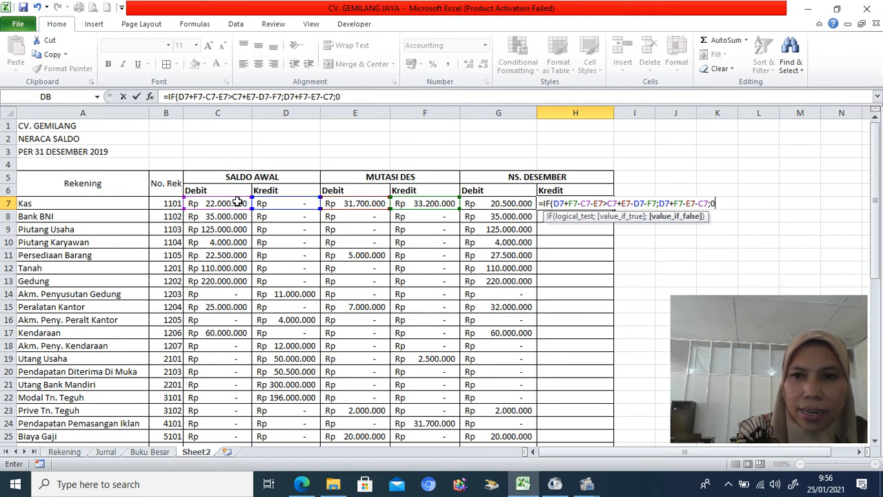
pyautogui.write('0)')
pyautogui.press('Return')
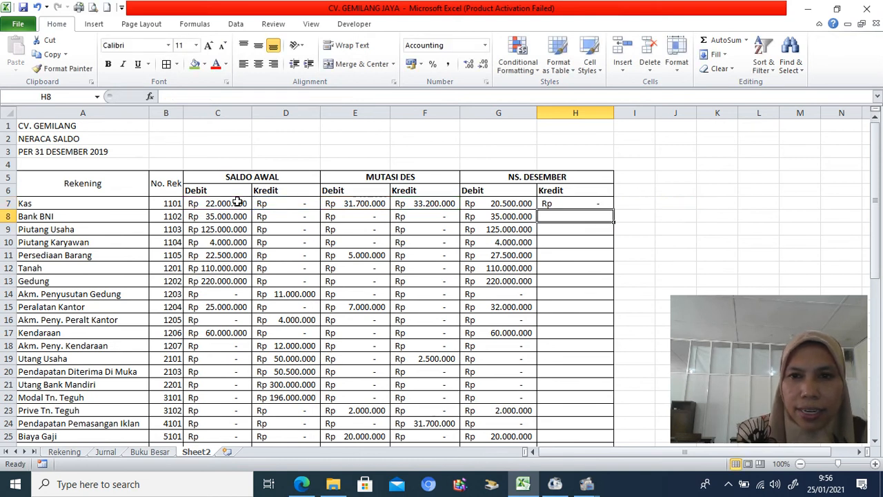
pyautogui.click(595, 205)
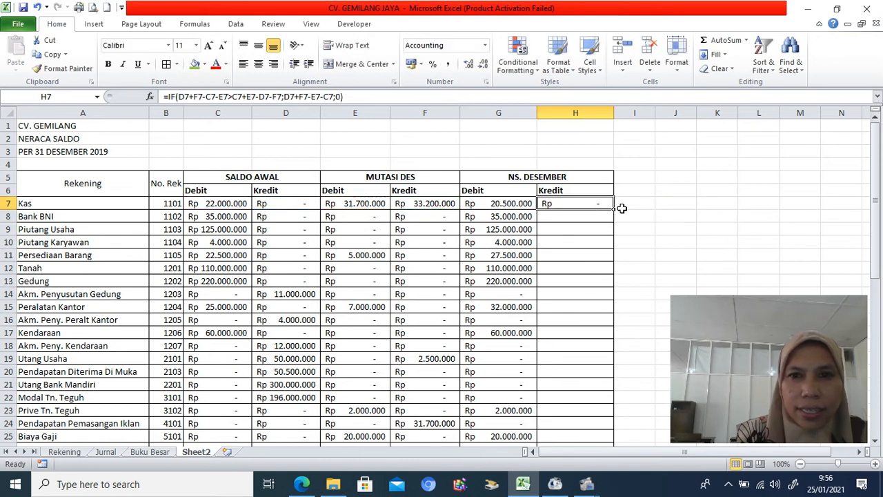
# Step: Fill the credit balance formula from H7 down through H33
pyautogui.moveTo(614, 208); pyautogui.dragTo(588, 368)
pyautogui.moveTo(588, 367); pyautogui.dragTo(605, 420)
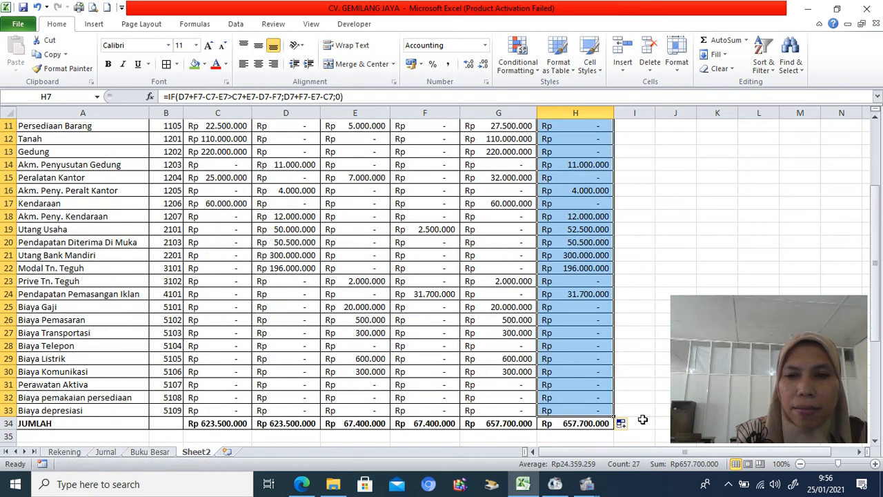
pyautogui.click(650, 377)
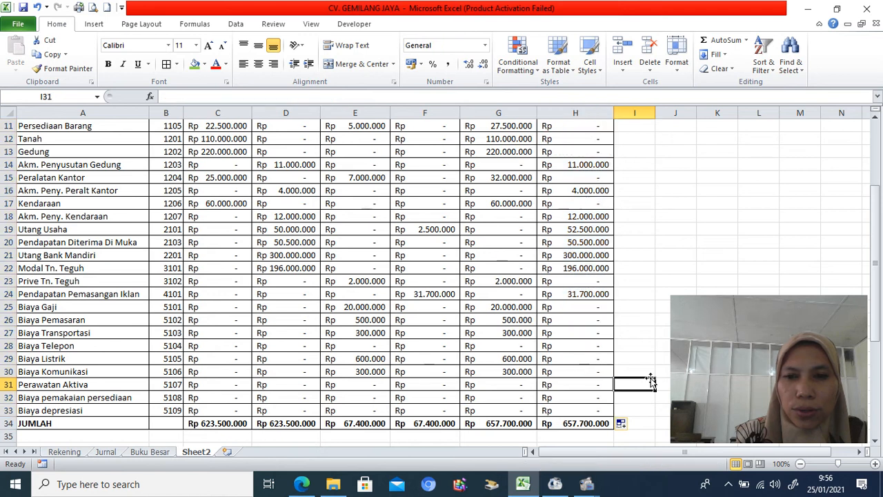
# Step: Rename the Sheet2 worksheet as Neraca Saldo
pyautogui.rightClick(204, 456)
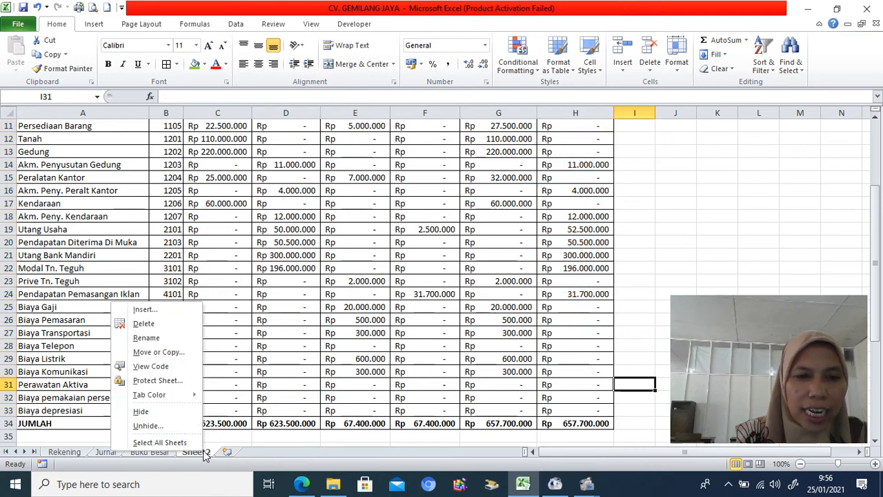
pyautogui.click(146, 338)
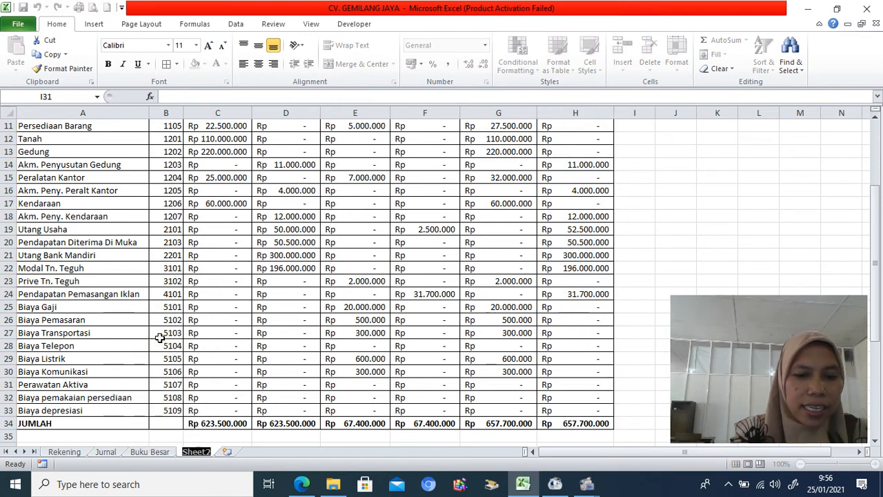
pyautogui.write('nERCA')
pyautogui.press('BackSpace')
pyautogui.press('BackSpace')
pyautogui.press('BackSpace')
pyautogui.press('BackSpace')
pyautogui.press('BackSpace')
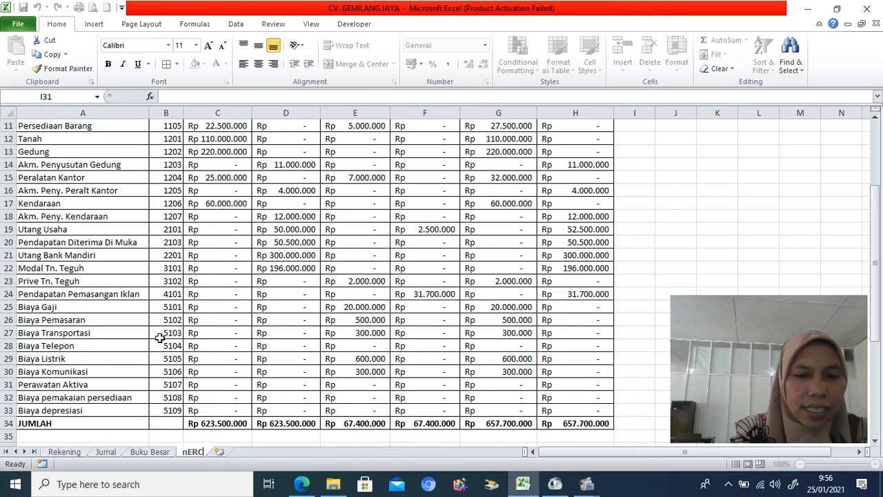
pyautogui.write('nER')
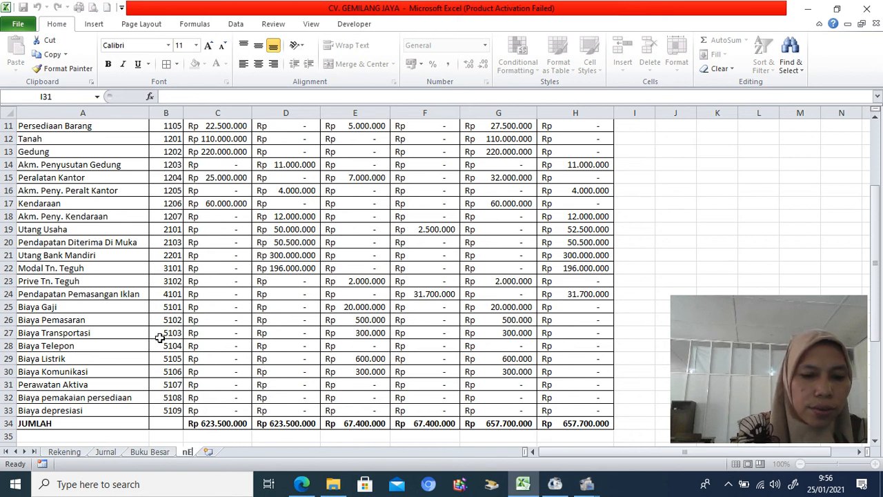
pyautogui.press('BackSpace')
pyautogui.press('BackSpace')
pyautogui.press('BackSpace')
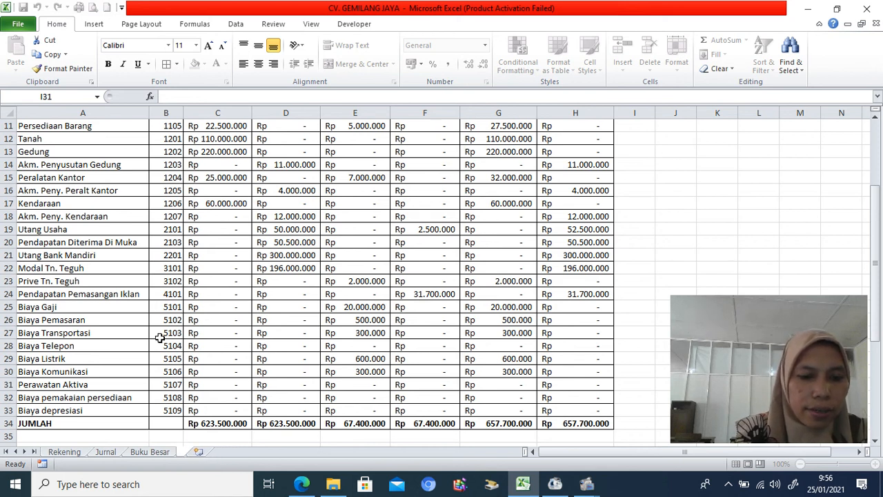
pyautogui.write('Nera')
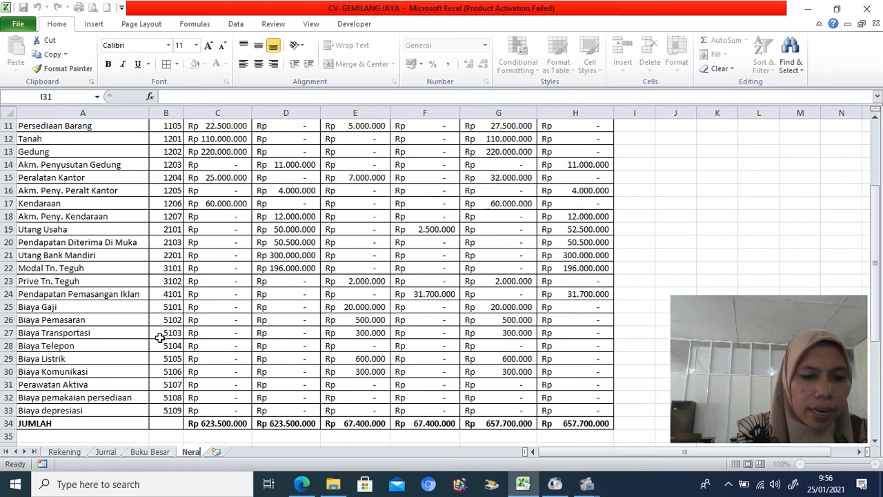
pyautogui.write('ca Saldo')
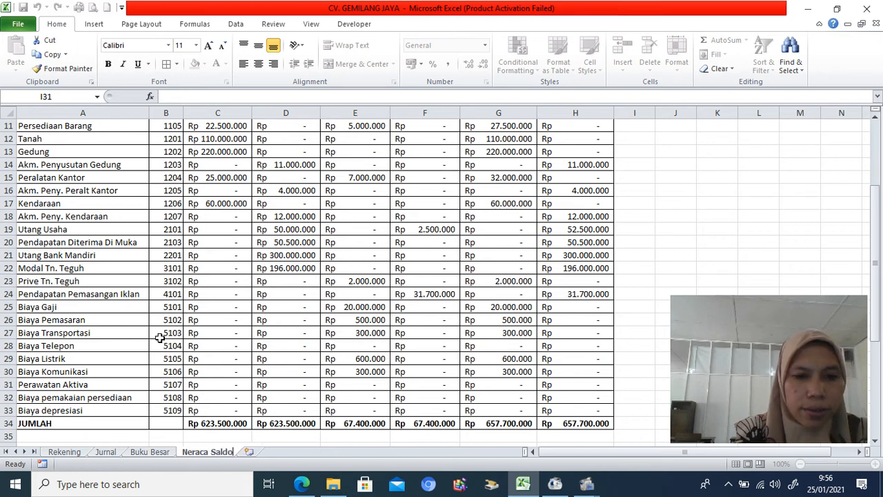
pyautogui.click(495, 285)
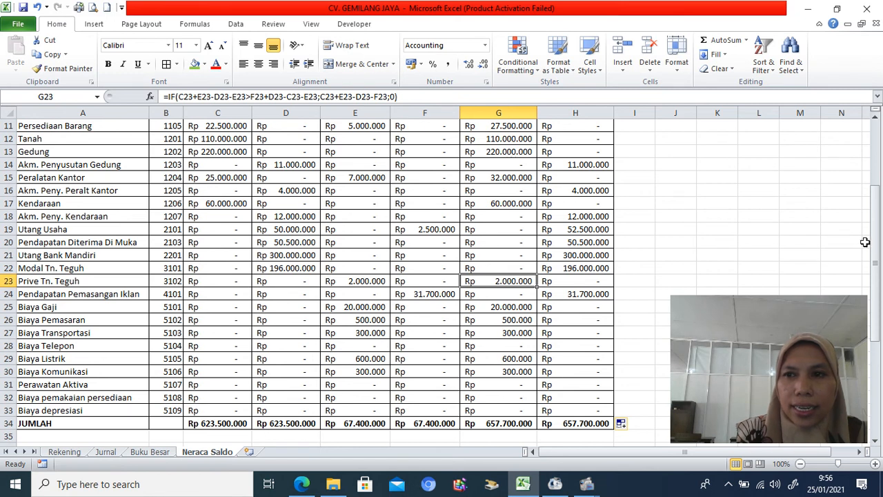
# Step: Review the NS. DESEMBER, SALDO AWAL and MUTASI DES column pairs of the trial balance
pyautogui.moveTo(875, 254); pyautogui.dragTo(875, 190)
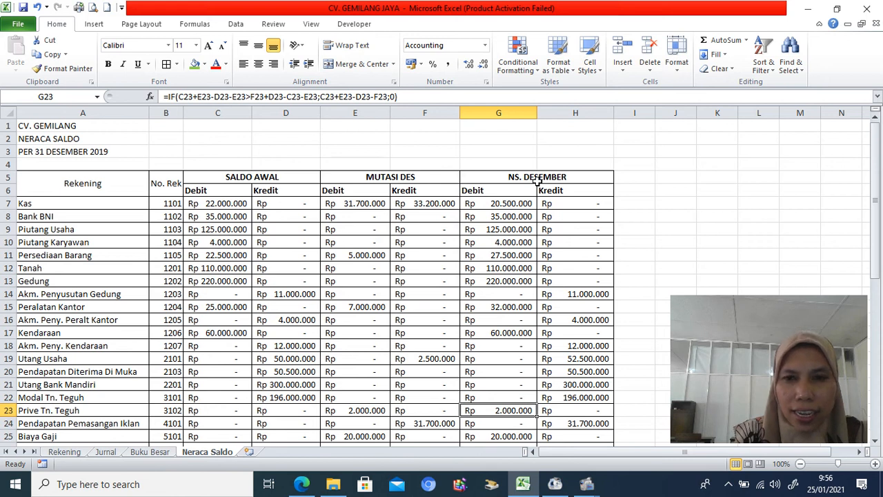
pyautogui.click(528, 112)
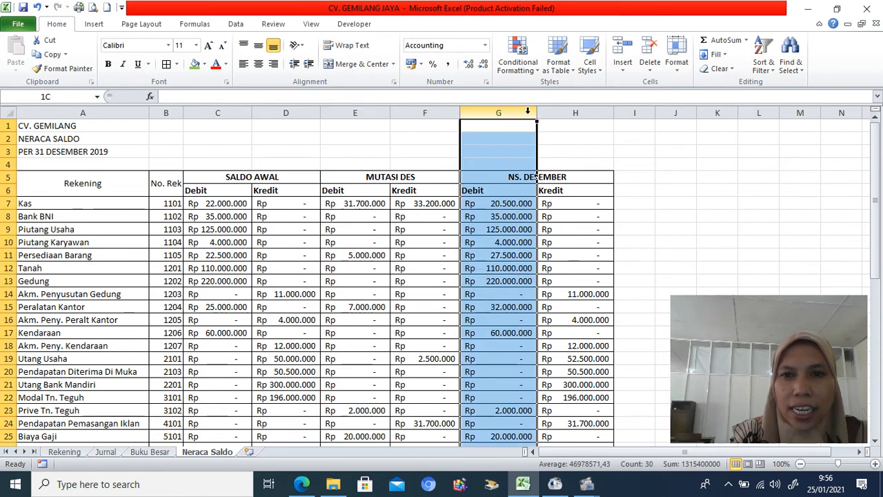
pyautogui.moveTo(528, 112); pyautogui.dragTo(576, 112)
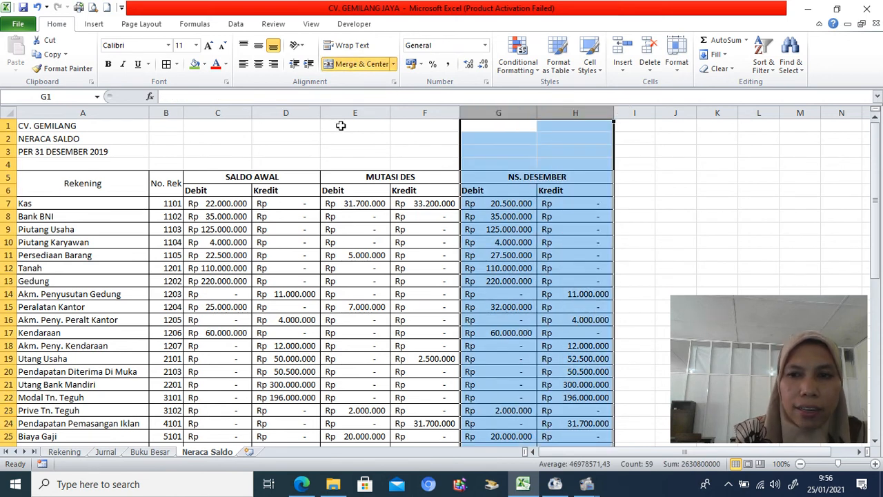
pyautogui.moveTo(240, 112); pyautogui.dragTo(284, 112)
pyautogui.moveTo(354, 112); pyautogui.dragTo(435, 108)
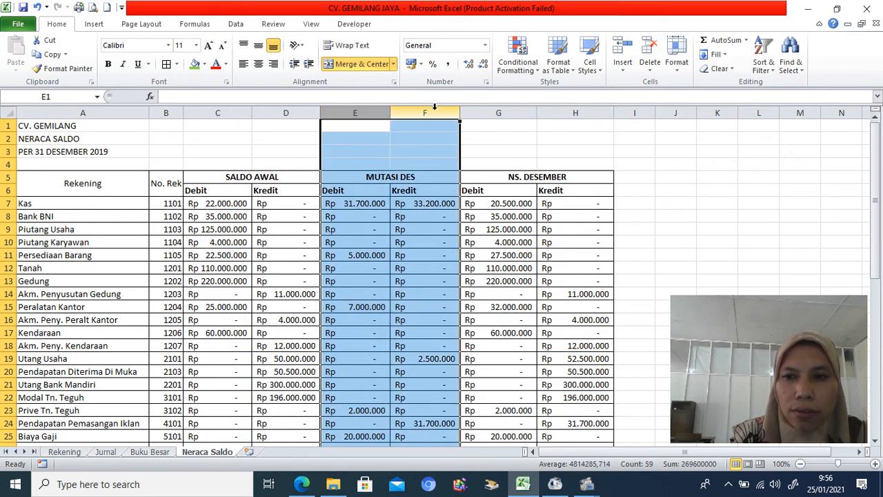
# Step: Check the VLOOKUP formula for the Kas opening debit in C7 against its source table on the Rekening sheet
pyautogui.click(232, 204)
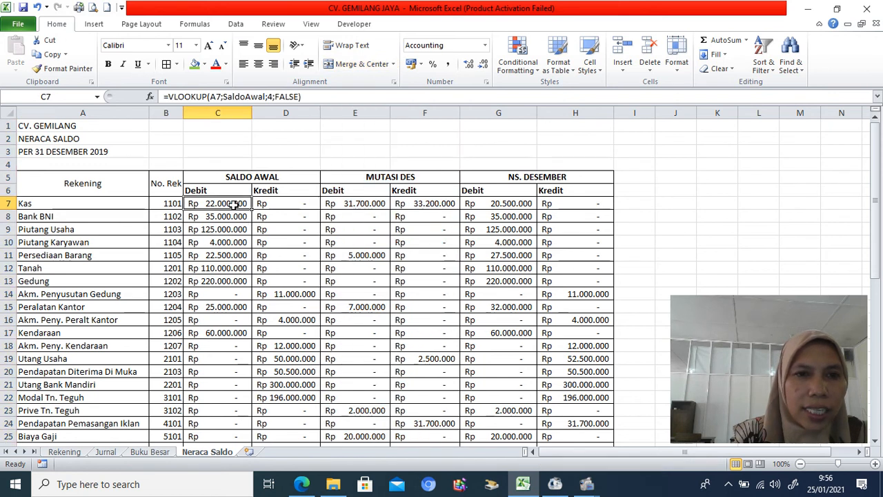
pyautogui.click(69, 454)
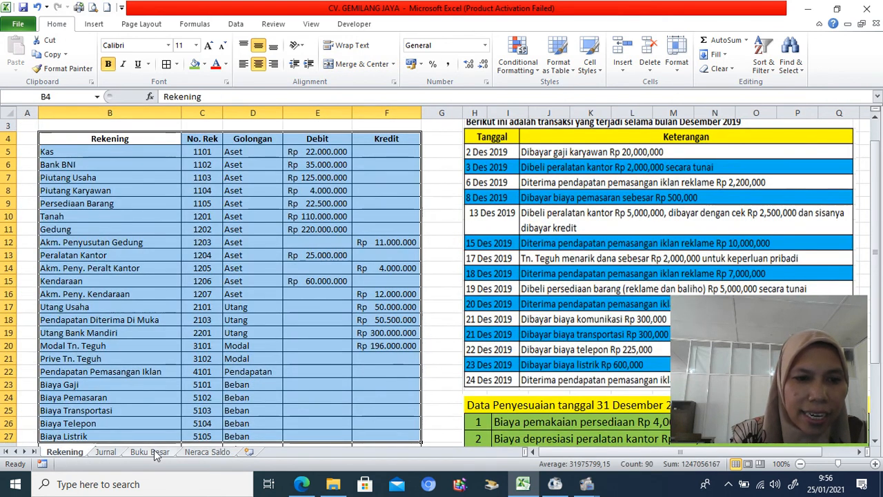
pyautogui.click(196, 452)
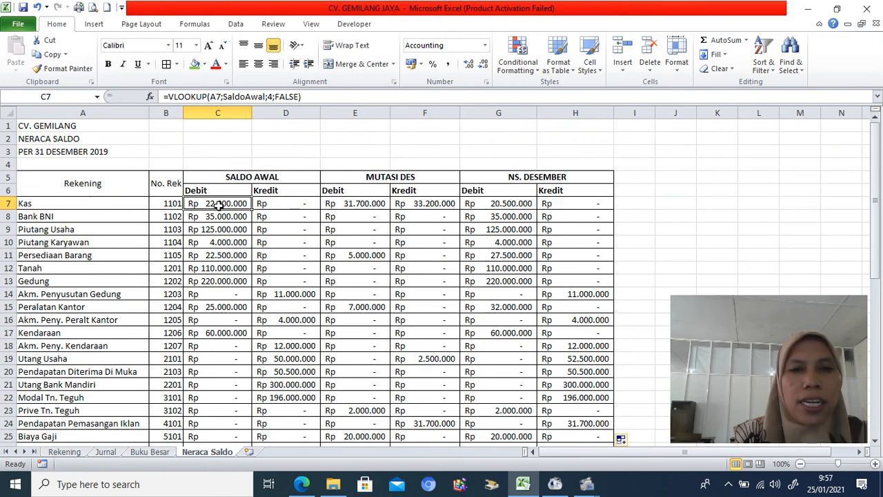
# Step: Compare the MUTASI DES columns with the Jurnal sheet and inspect the SUMIF formula in E7
pyautogui.moveTo(361, 112); pyautogui.dragTo(416, 113)
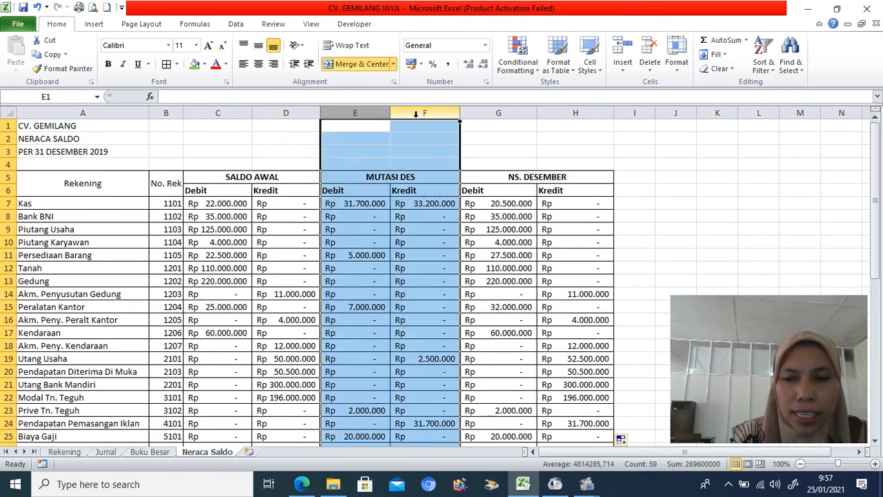
pyautogui.click(104, 454)
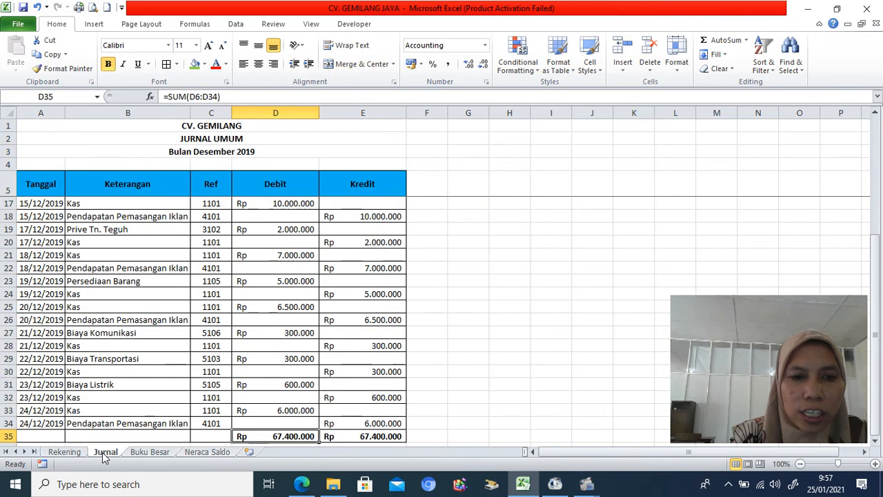
pyautogui.click(210, 453)
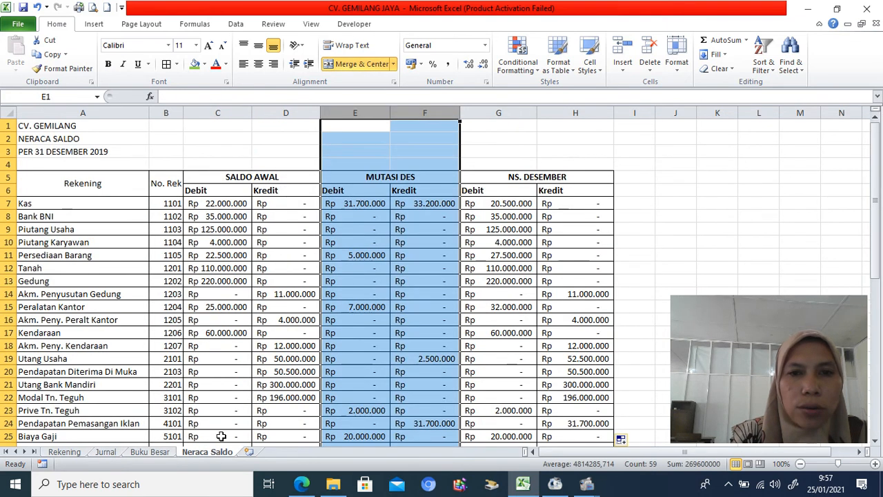
pyautogui.click(362, 203)
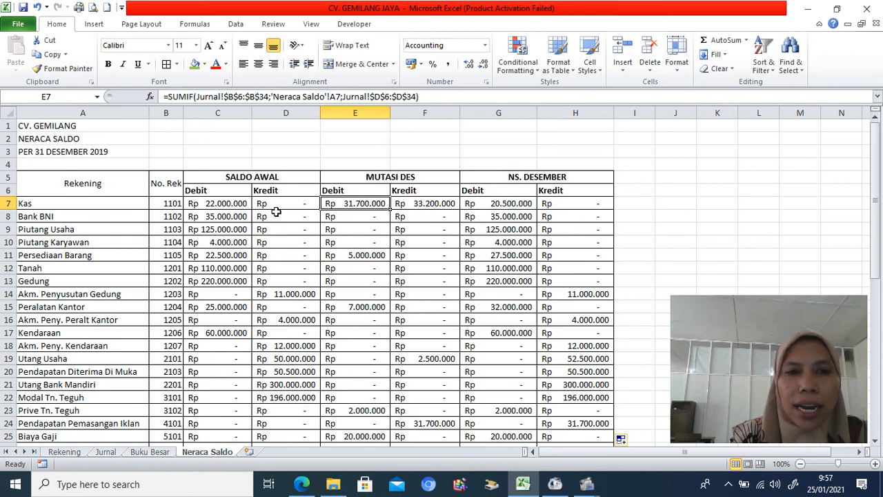
# Step: Examine the Kas December debit formula in G7 and the Debit and Kredit headings of NS. DESEMBER
pyautogui.click(483, 204)
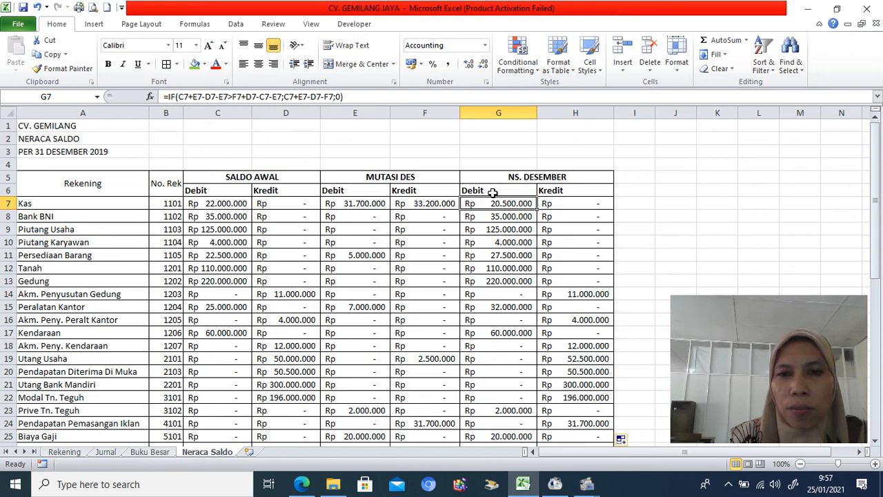
pyautogui.click(493, 192)
pyautogui.click(558, 191)
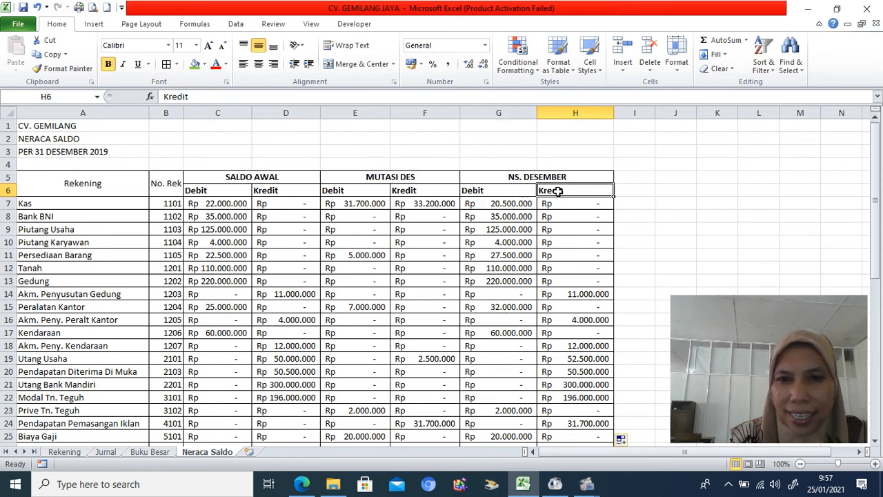
pyautogui.click(498, 204)
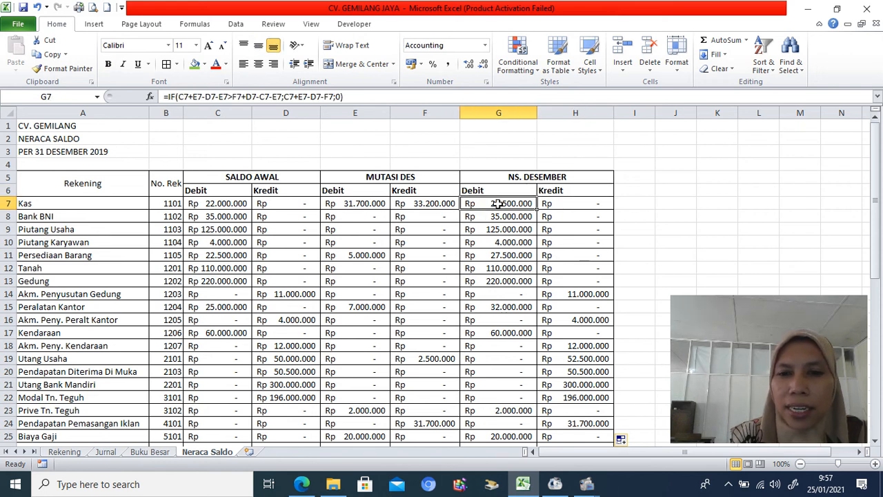
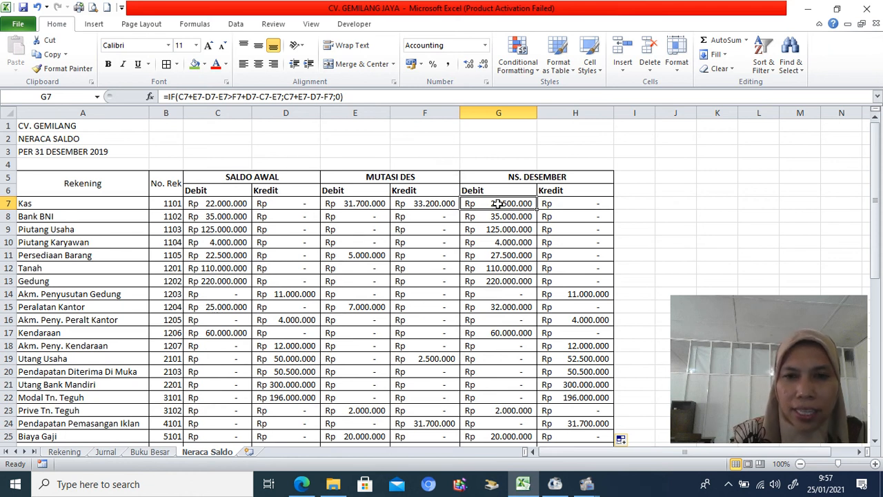
# Step: Trace the Kas opening balances and mutations used by G7 and examine the true value in its IF formula
pyautogui.click(218, 203)
pyautogui.click(348, 205)
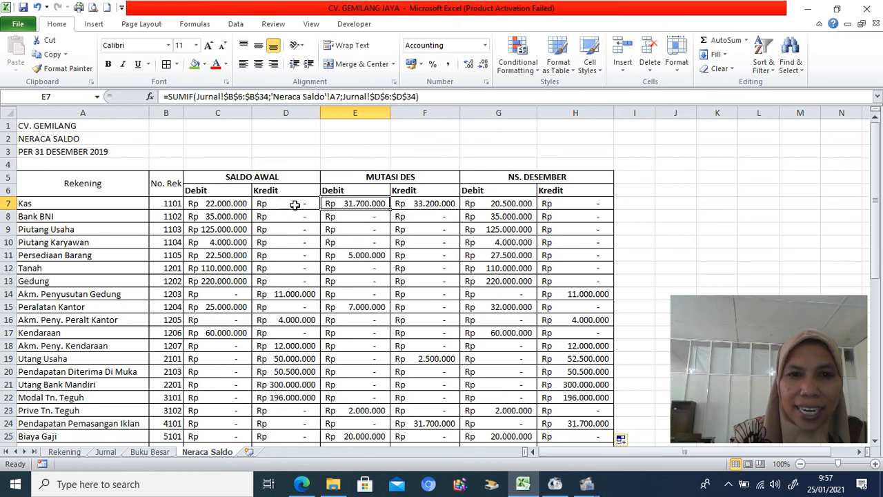
pyautogui.click(295, 205)
pyautogui.click(417, 204)
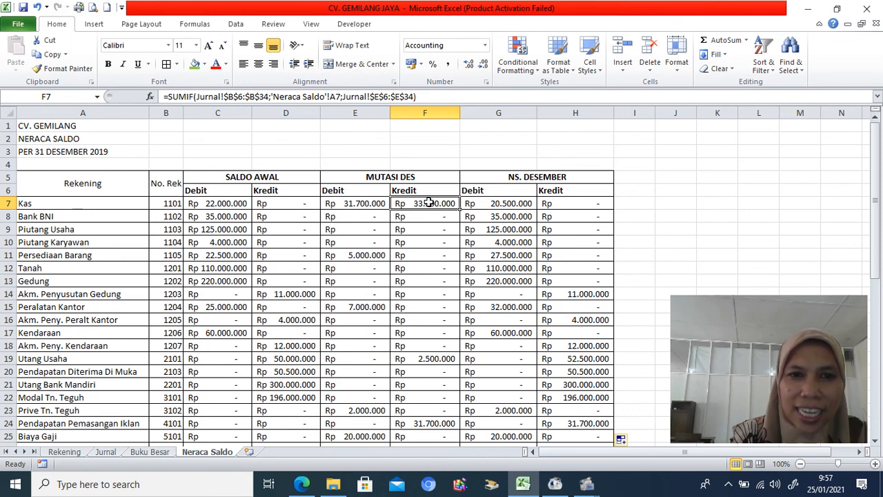
pyautogui.click(268, 201)
pyautogui.click(221, 203)
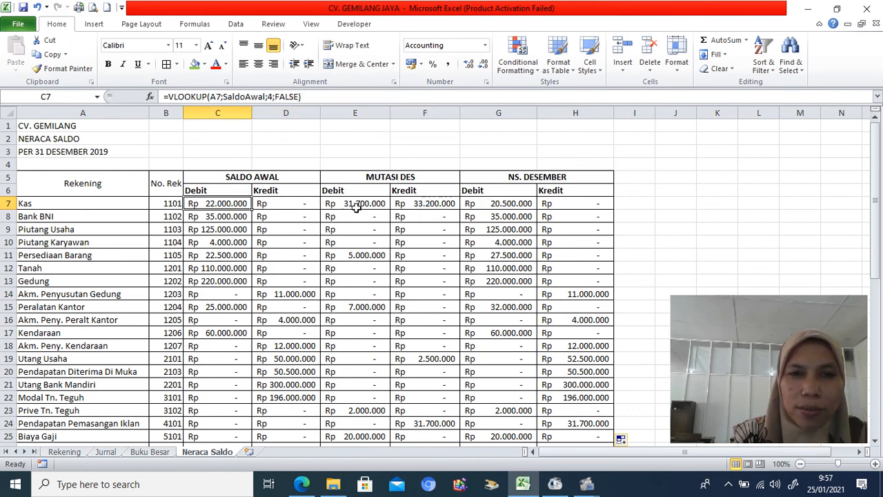
pyautogui.click(362, 203)
pyautogui.click(485, 203)
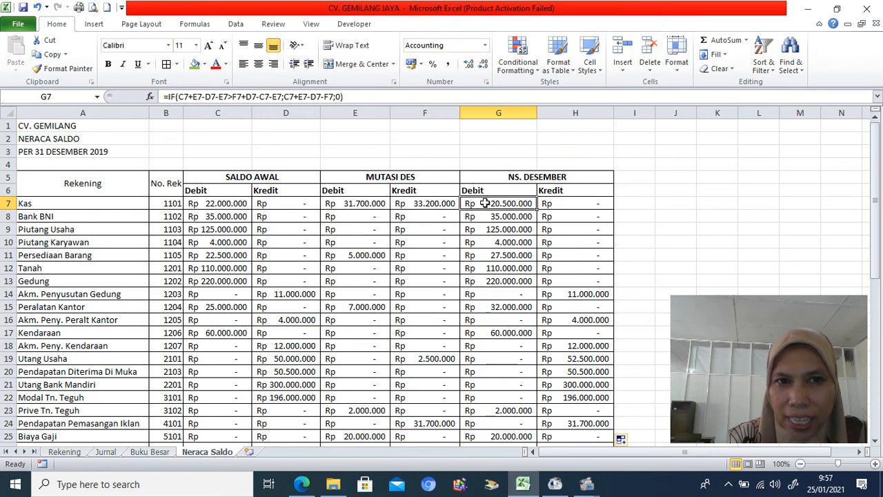
pyautogui.moveTo(284, 96); pyautogui.dragTo(339, 96)
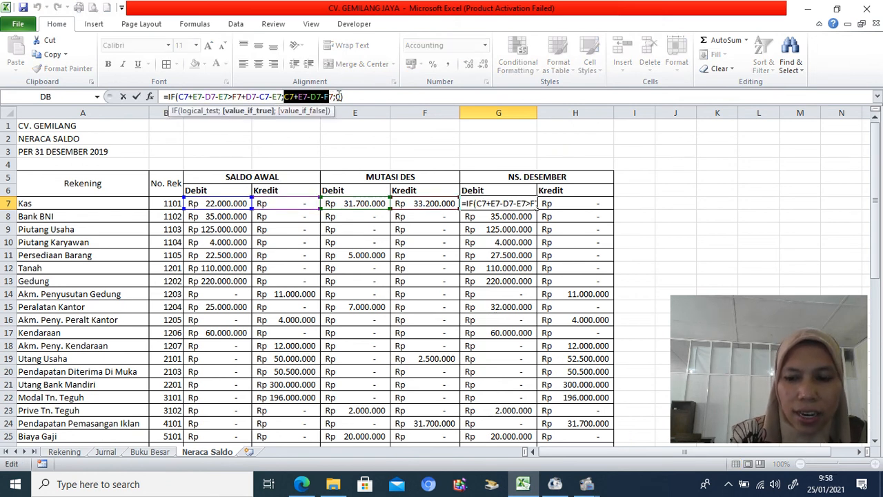
pyautogui.press('Return')
# Step: Examine both sides of the logical test and the true value in the H7 credit balance formula
pyautogui.click(553, 204)
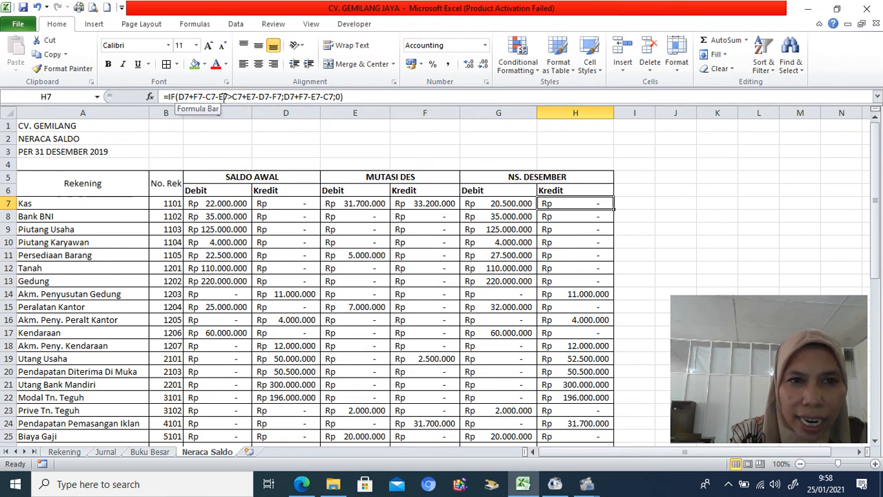
pyautogui.moveTo(228, 96); pyautogui.dragTo(178, 97)
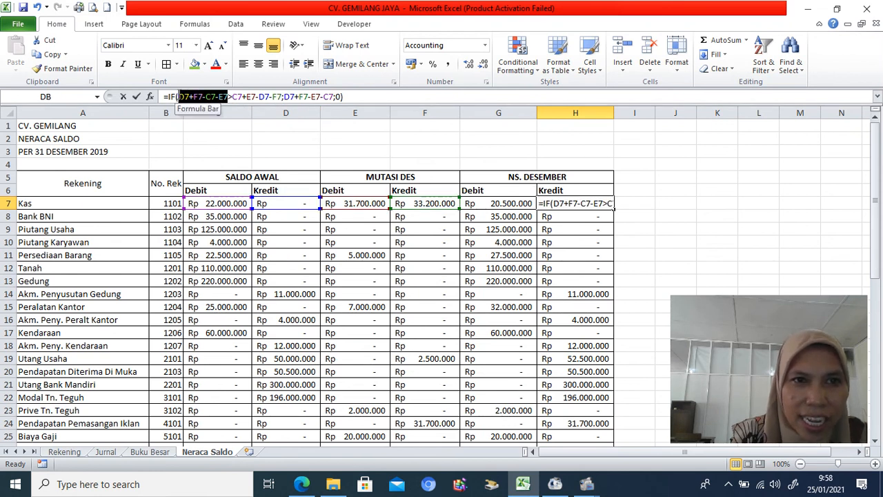
pyautogui.moveTo(233, 96); pyautogui.dragTo(281, 96)
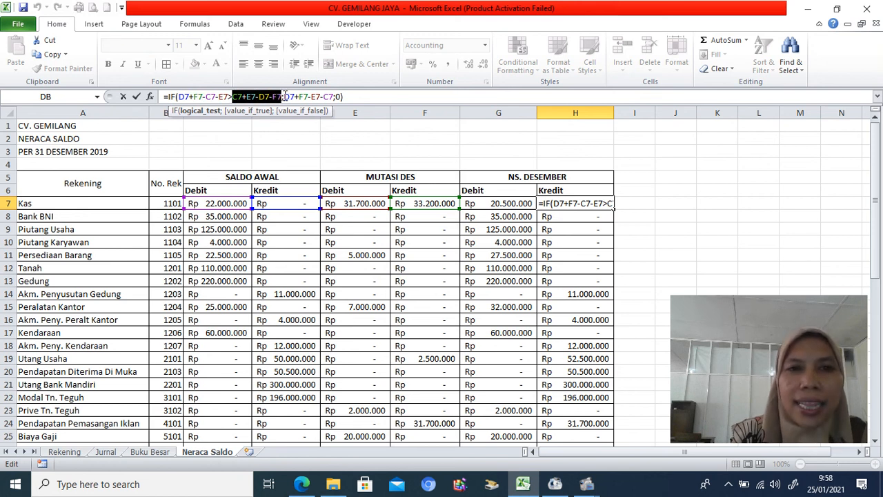
pyautogui.moveTo(284, 96); pyautogui.dragTo(335, 97)
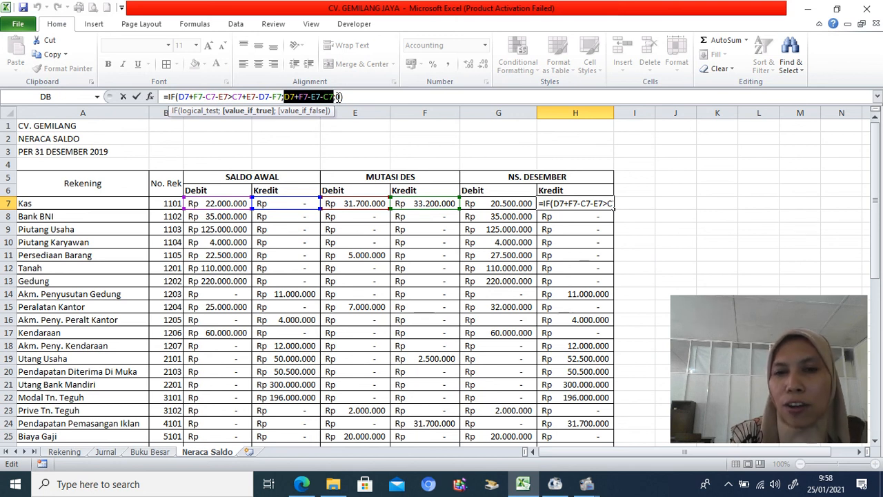
pyautogui.press('Return')
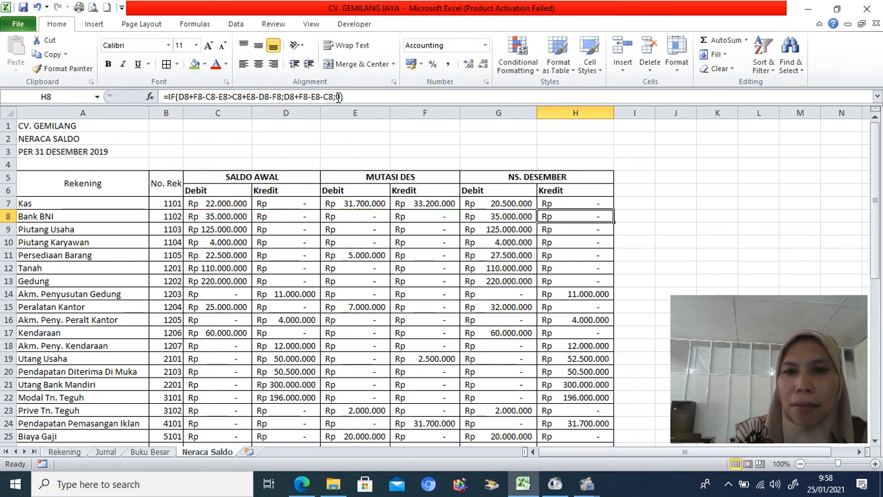
# Step: Review the Kas row's opening balance, mutation and December balance pairs from C7 to H7
pyautogui.click(474, 202)
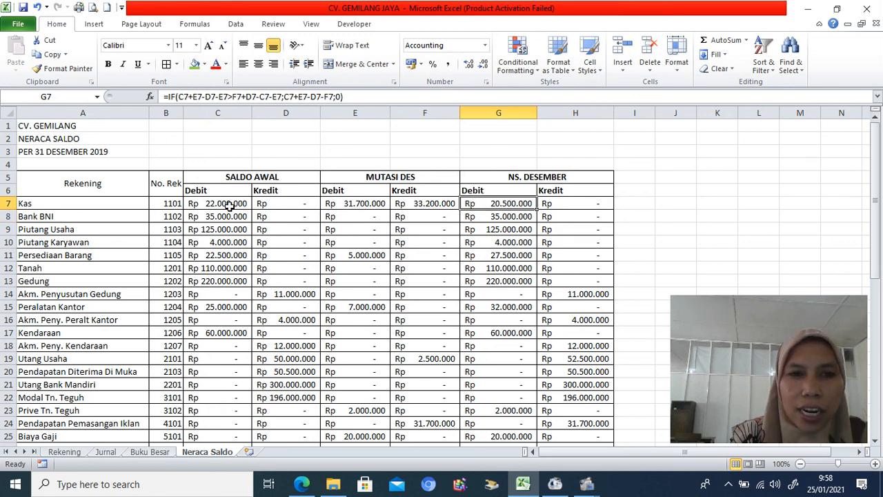
pyautogui.moveTo(228, 204); pyautogui.dragTo(301, 203)
pyautogui.moveTo(359, 203); pyautogui.dragTo(410, 203)
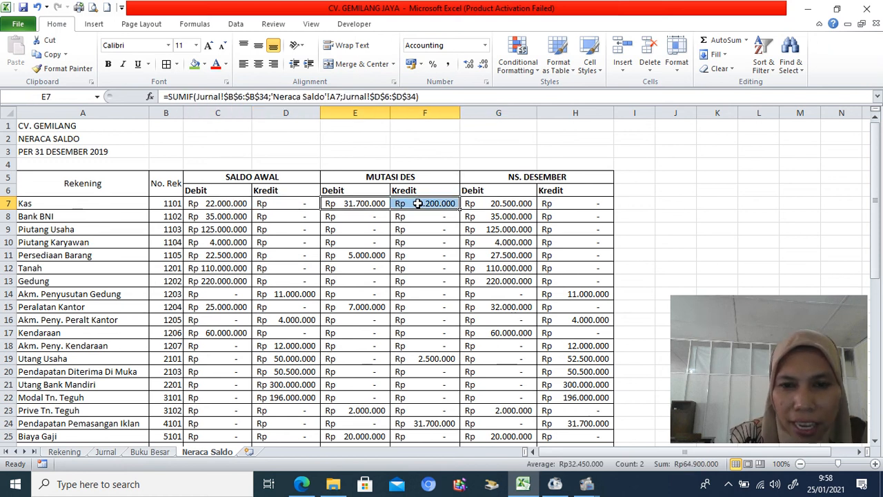
pyautogui.moveTo(483, 203); pyautogui.dragTo(567, 203)
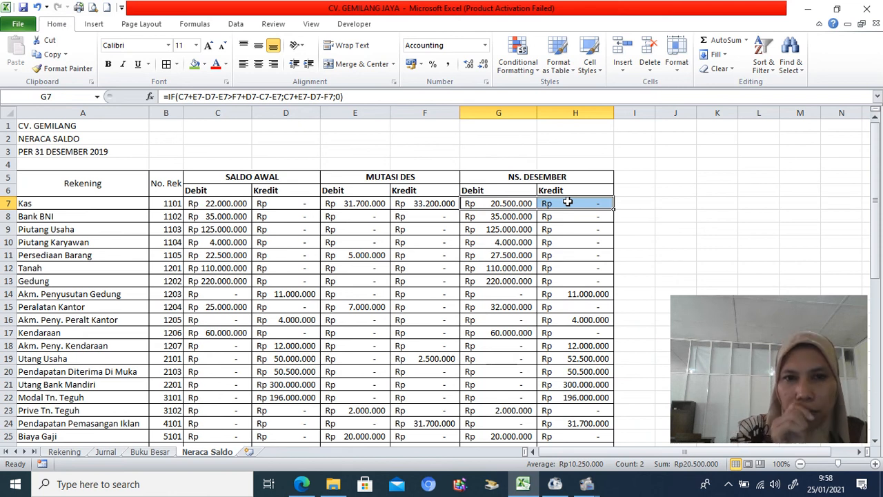
# Step: Make the three title lines in A1:A3 bold
pyautogui.moveTo(33, 128); pyautogui.dragTo(33, 152)
pyautogui.hotkey('ctrl', 'b')
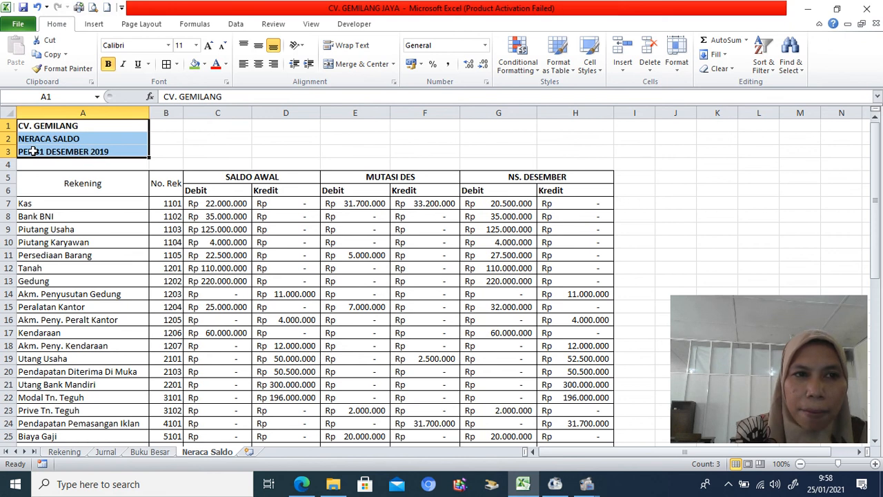